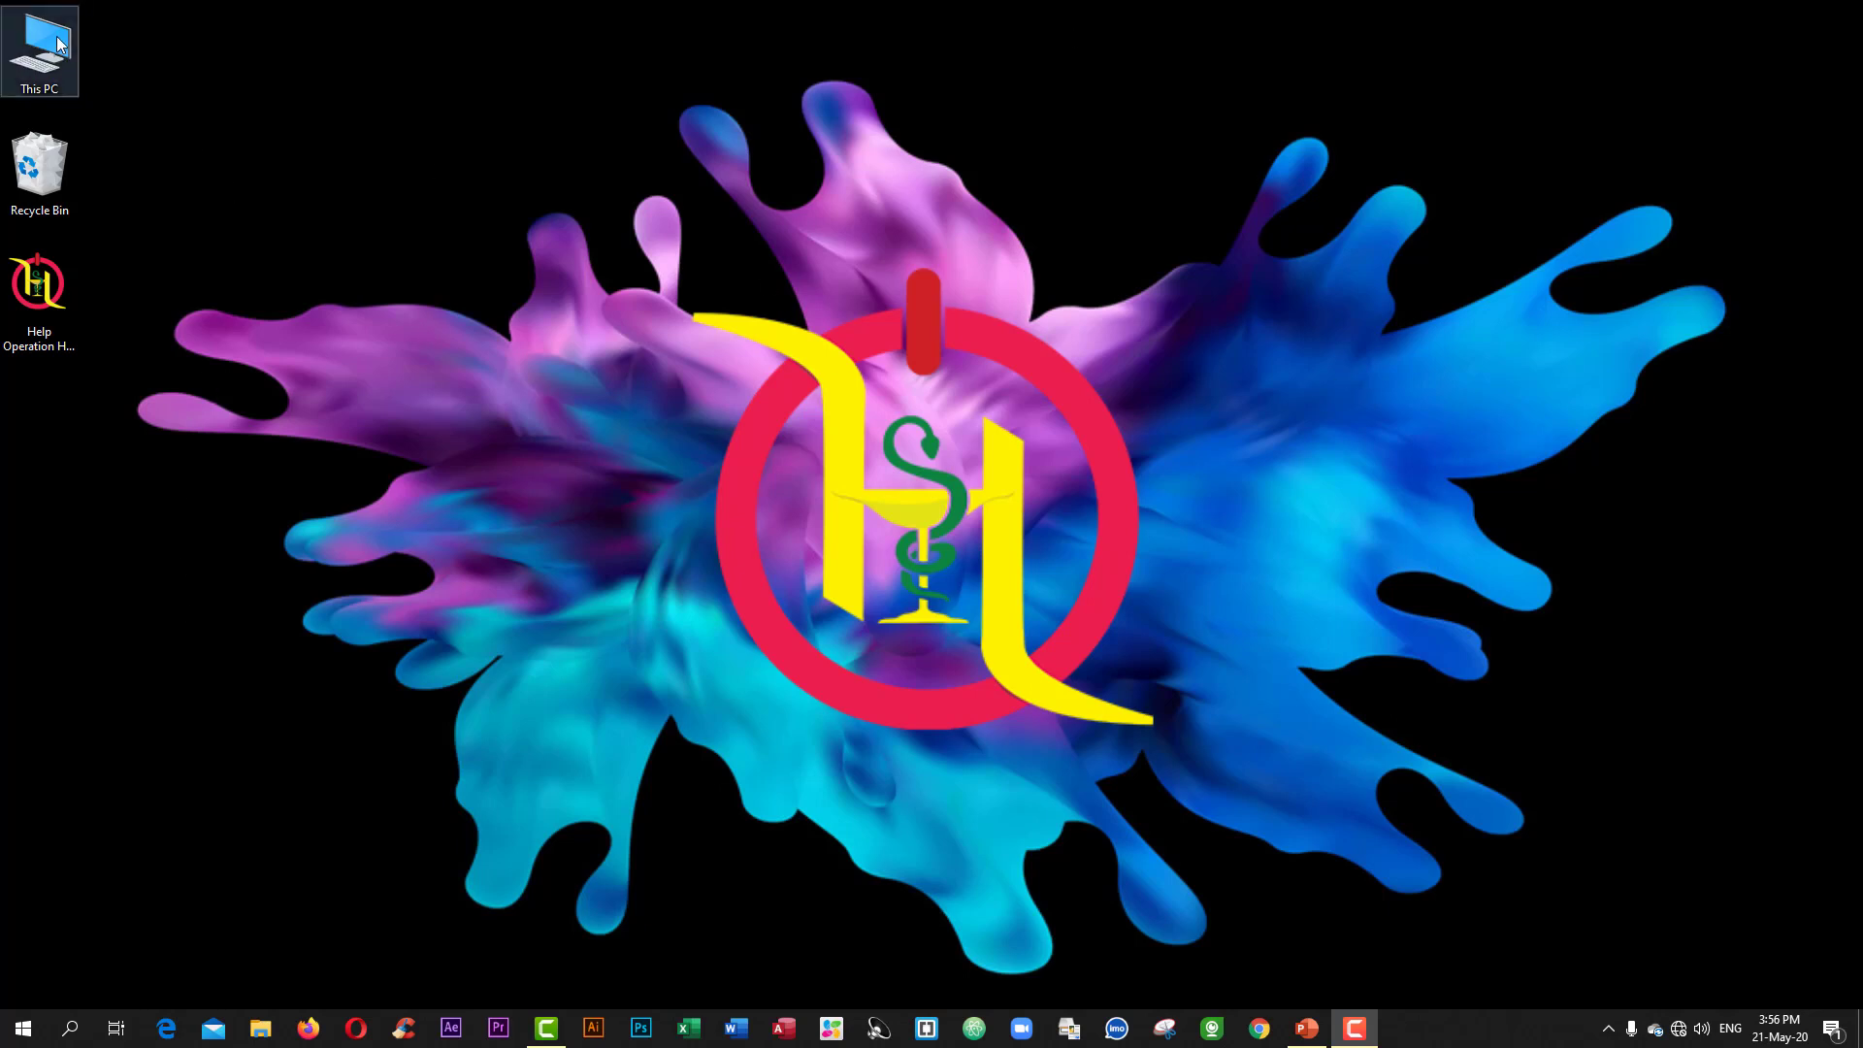
Step: Show the Windows Start menu with its app list and tiles, and close it again
click(64, 81)
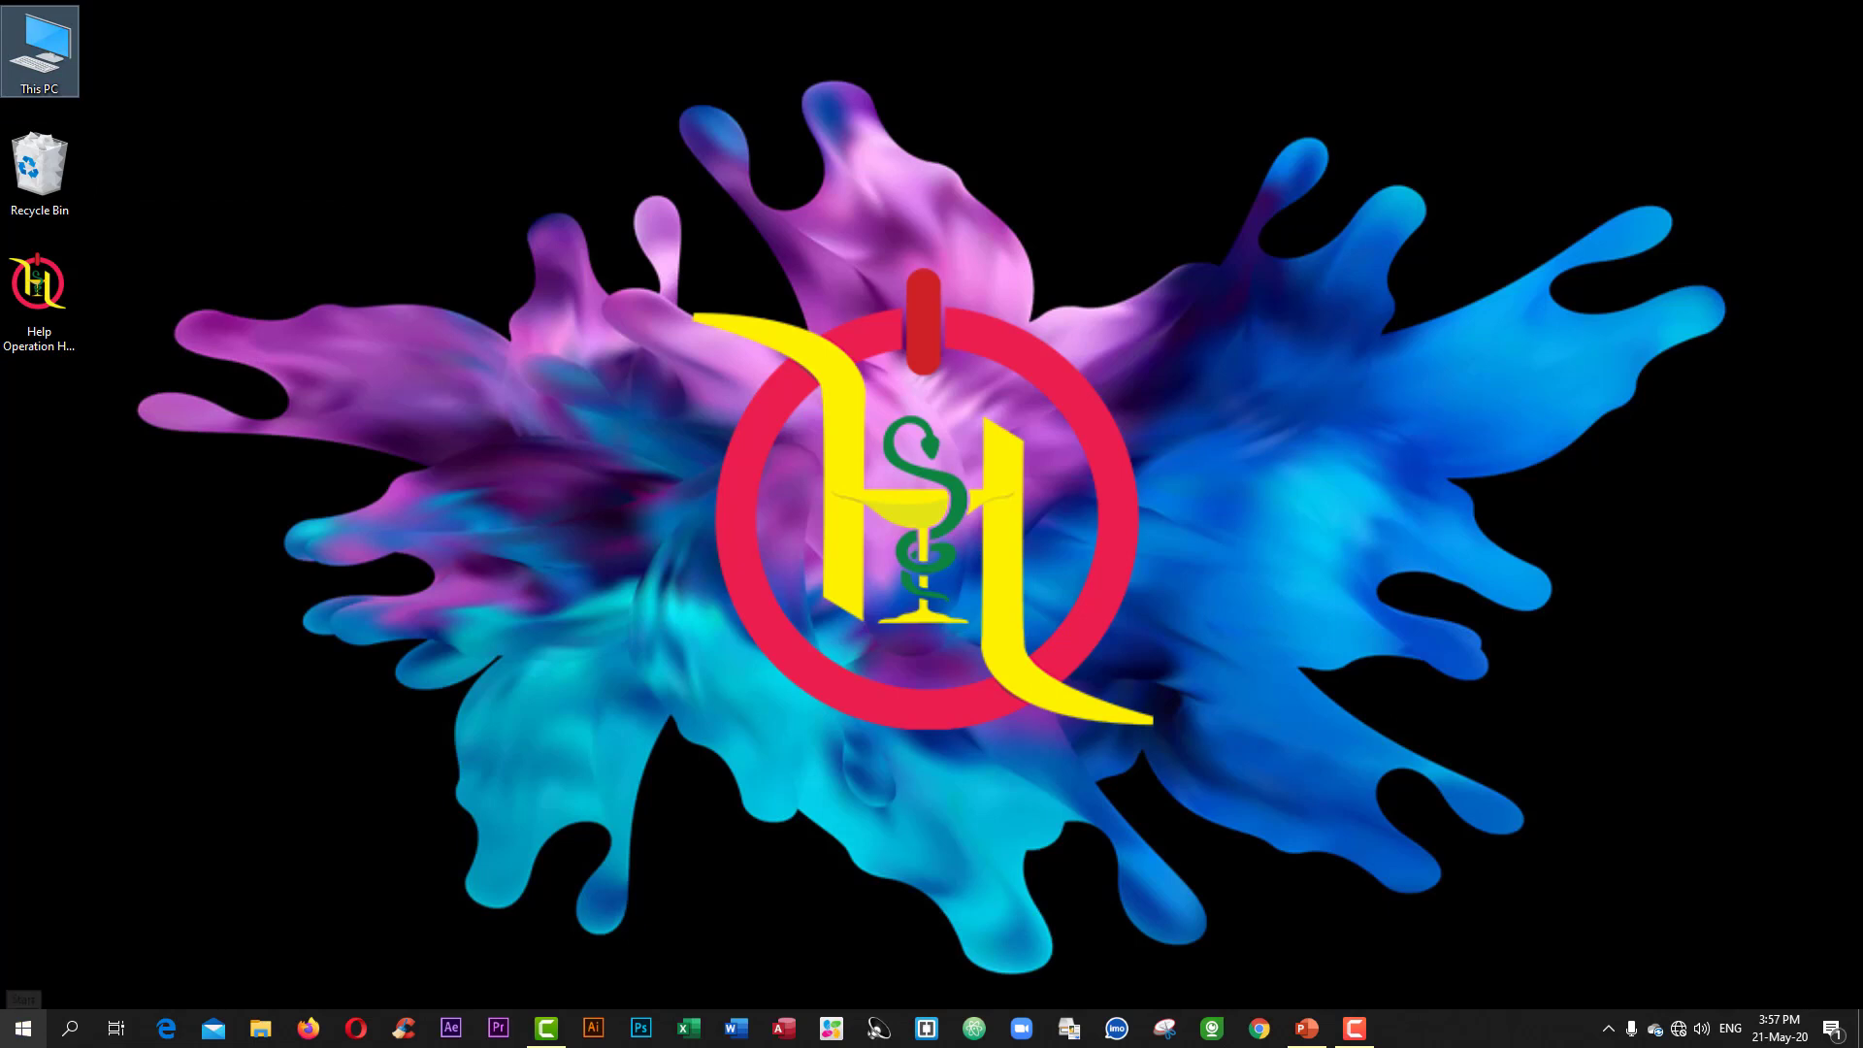
click(24, 1030)
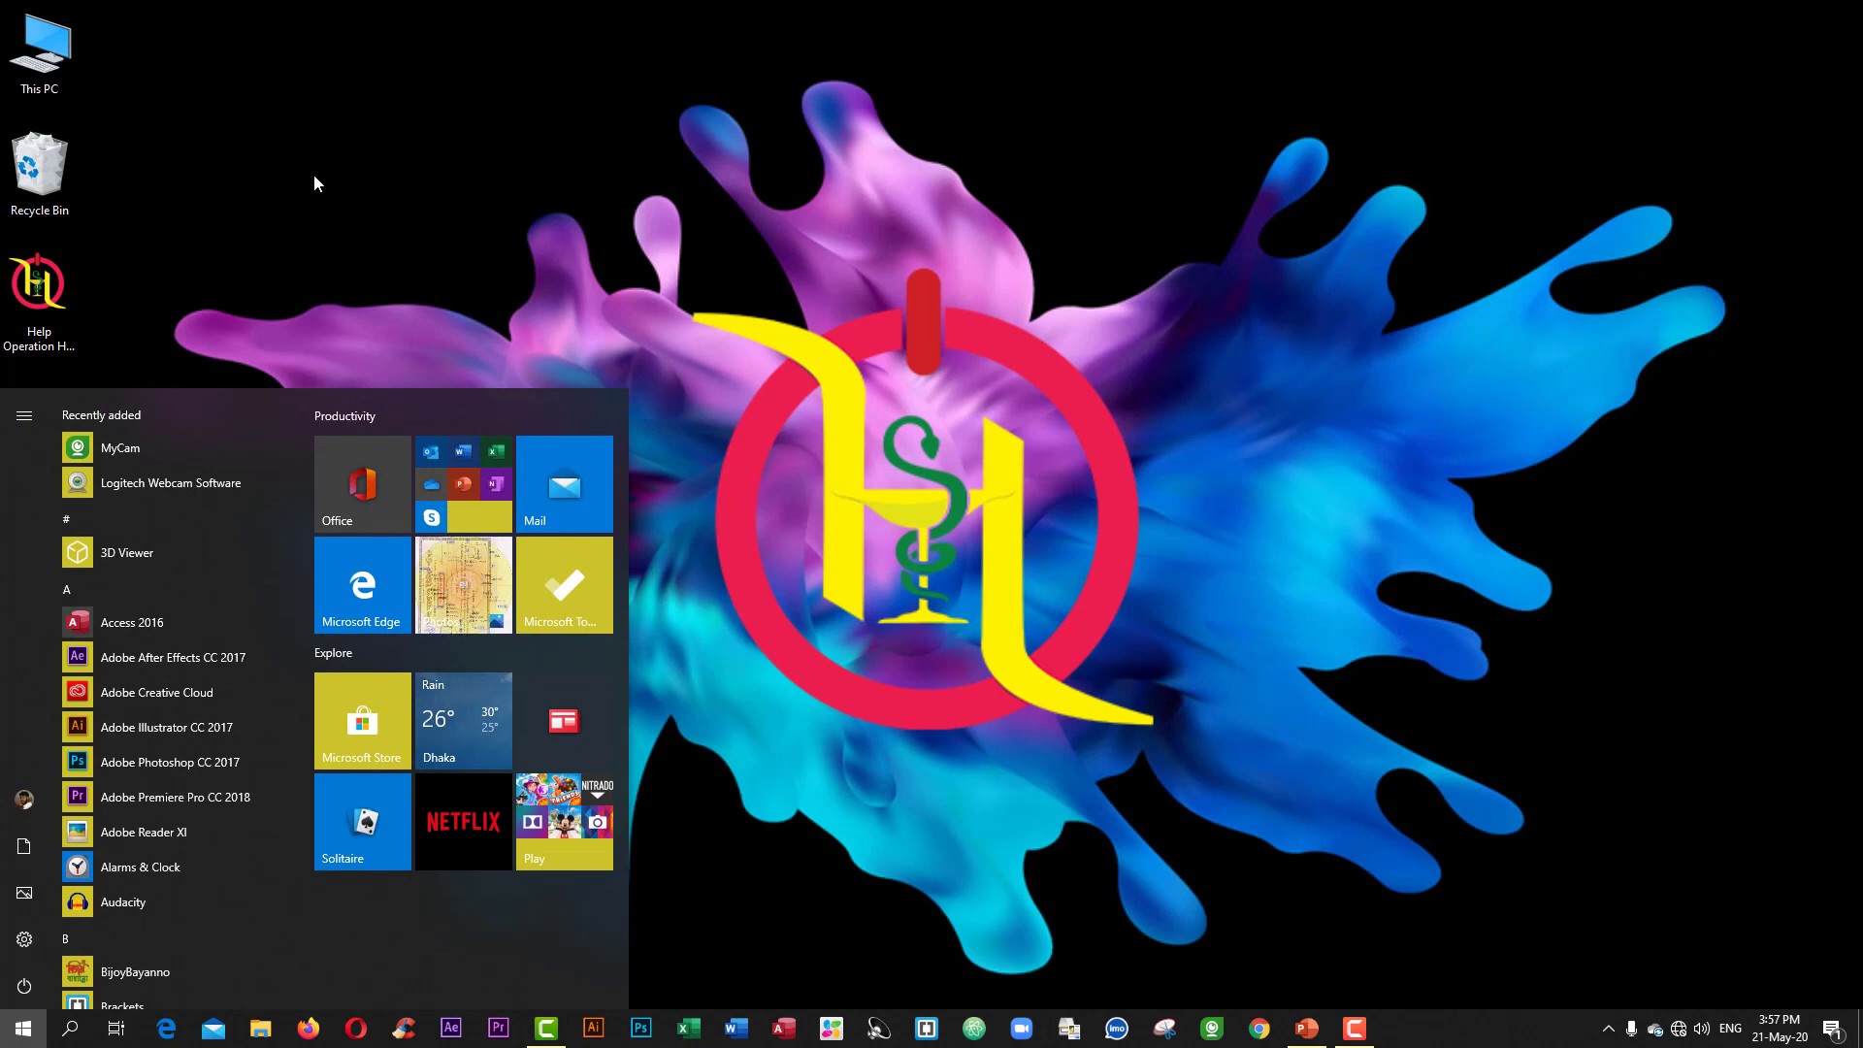
click(347, 283)
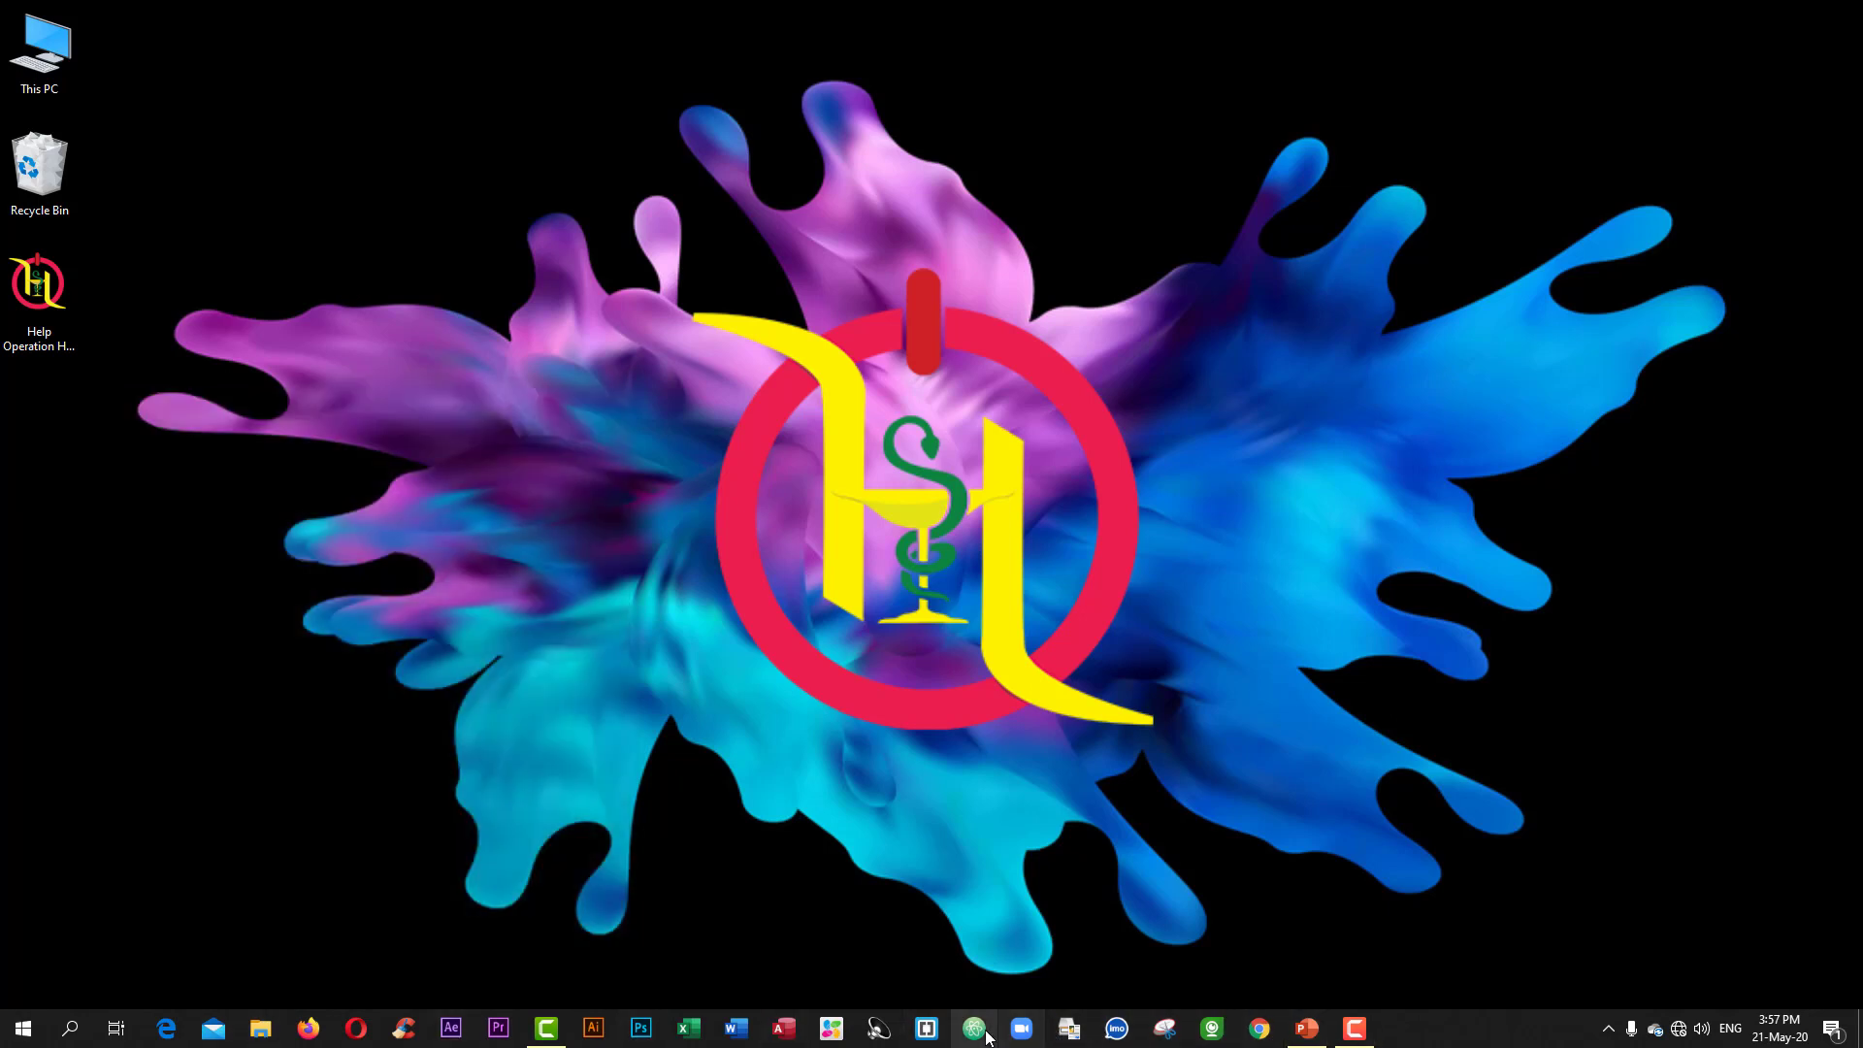
click(260, 1032)
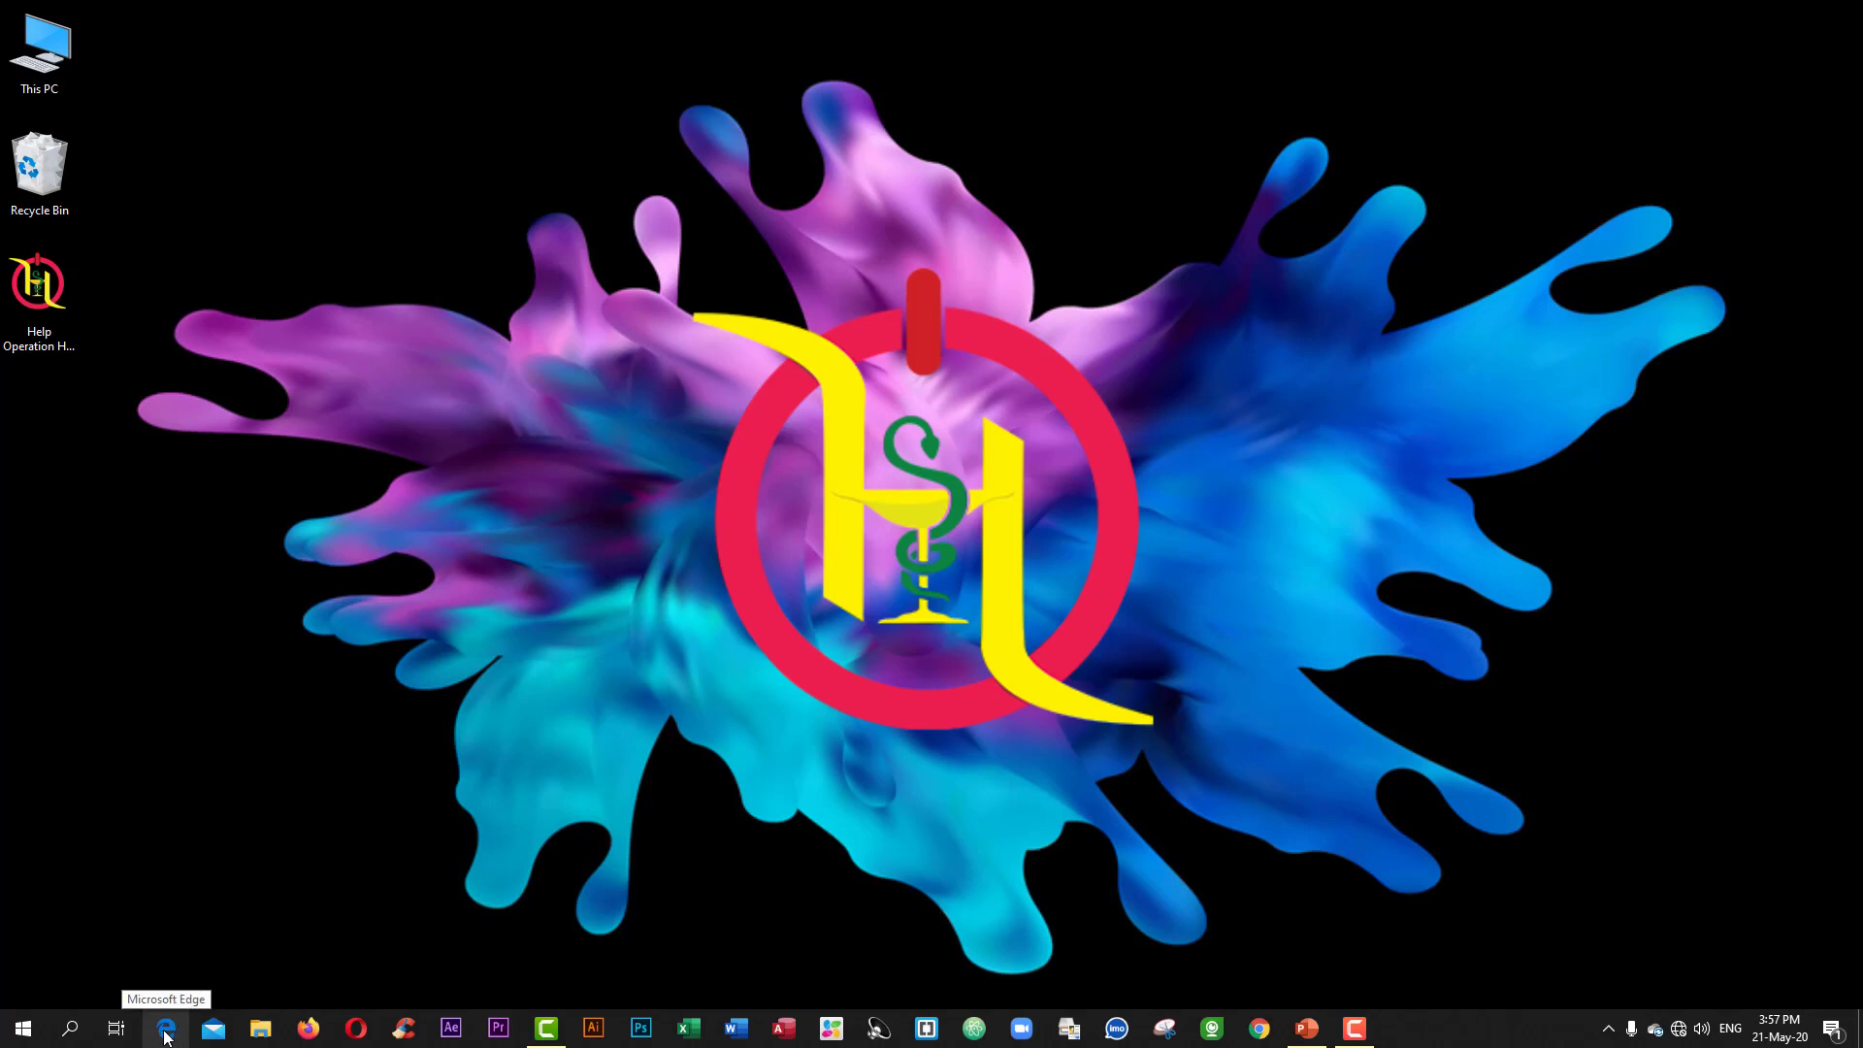
Step: Show all open windows and virtual desktops in Task View and switch to Desktop 2
click(114, 1030)
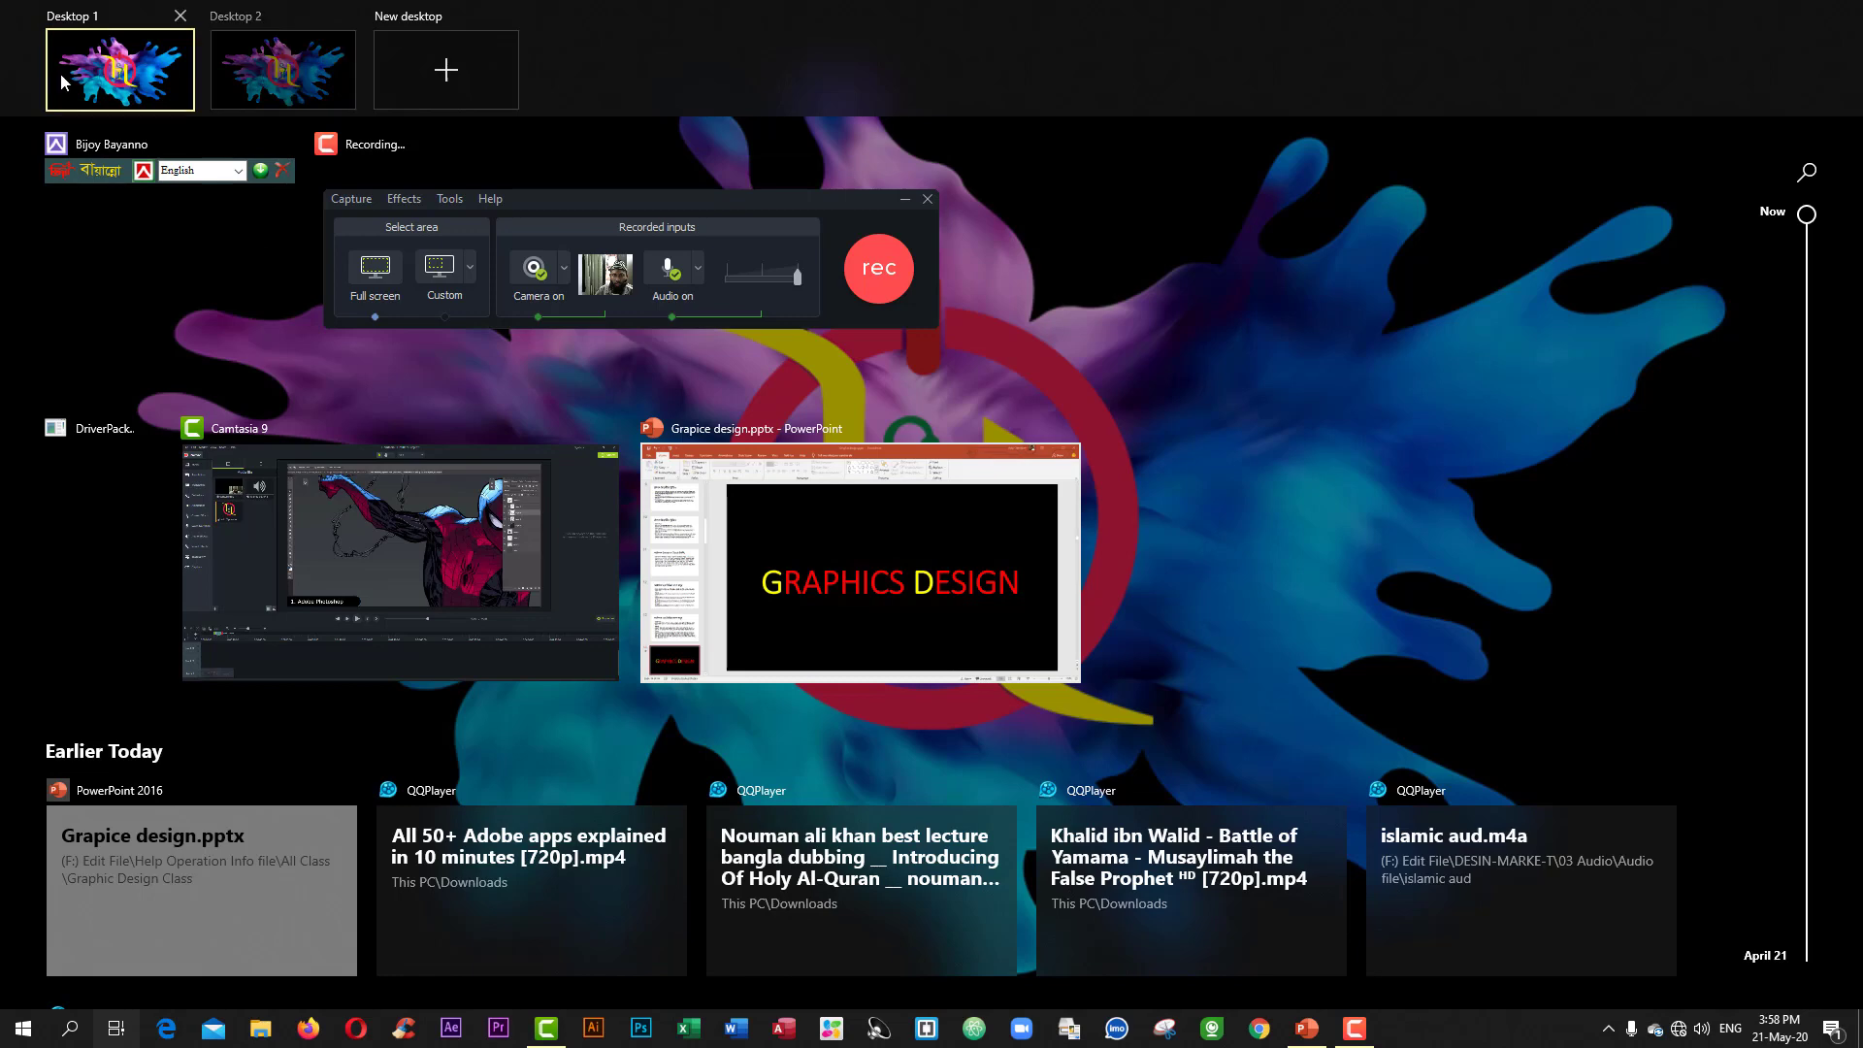
click(284, 82)
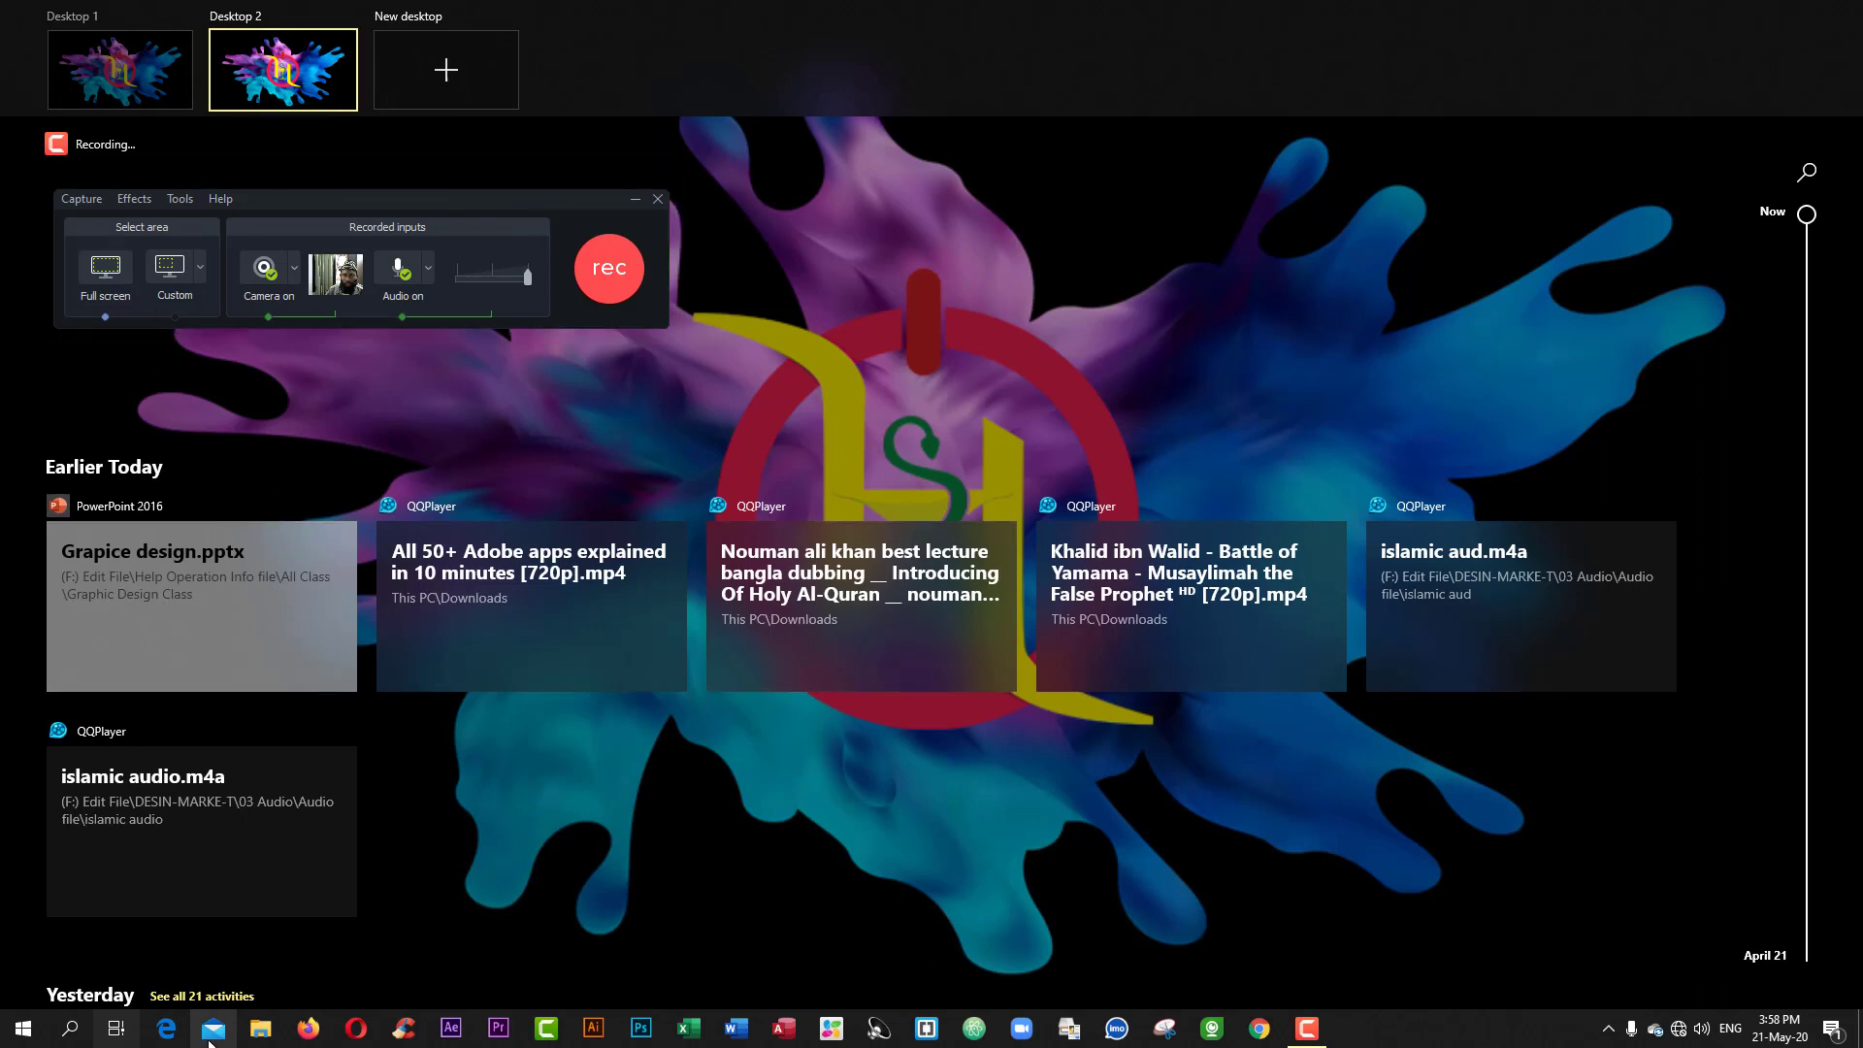
click(119, 1034)
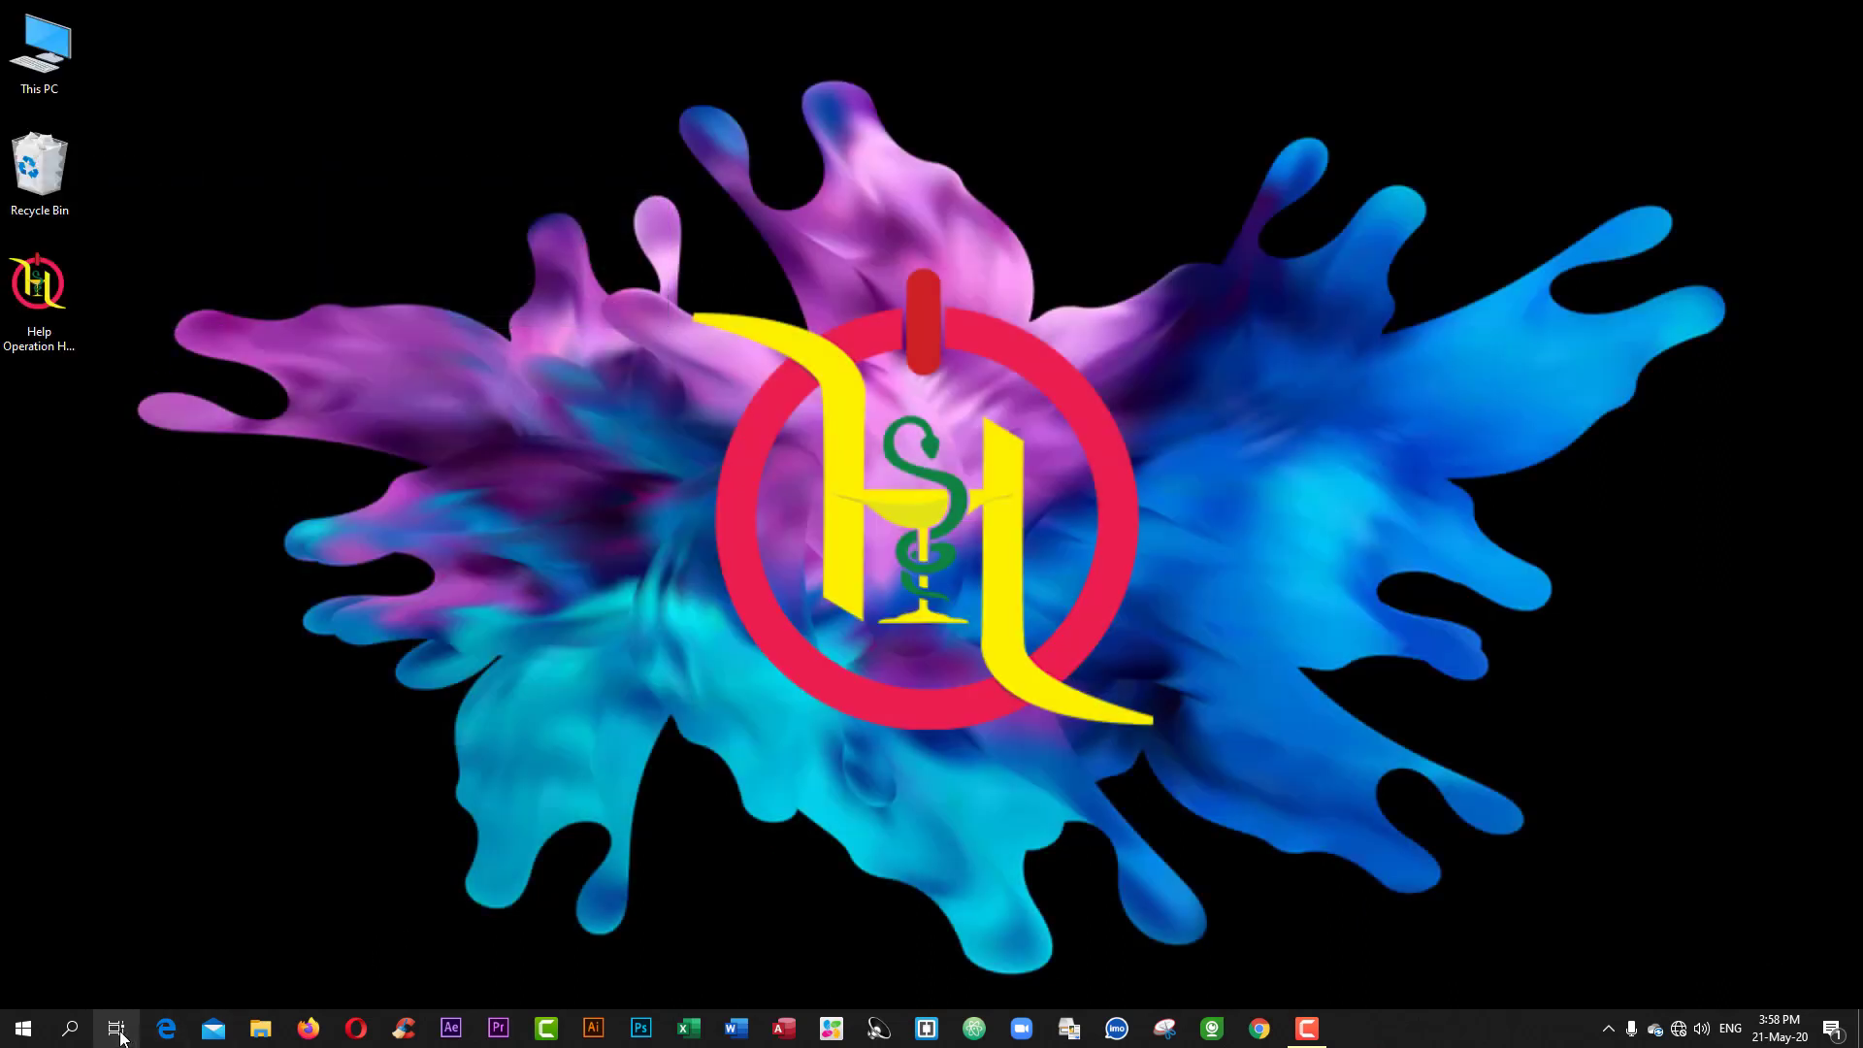
Step: Show the Windows search pane and the Start menu, and return to the empty desktop
click(72, 1033)
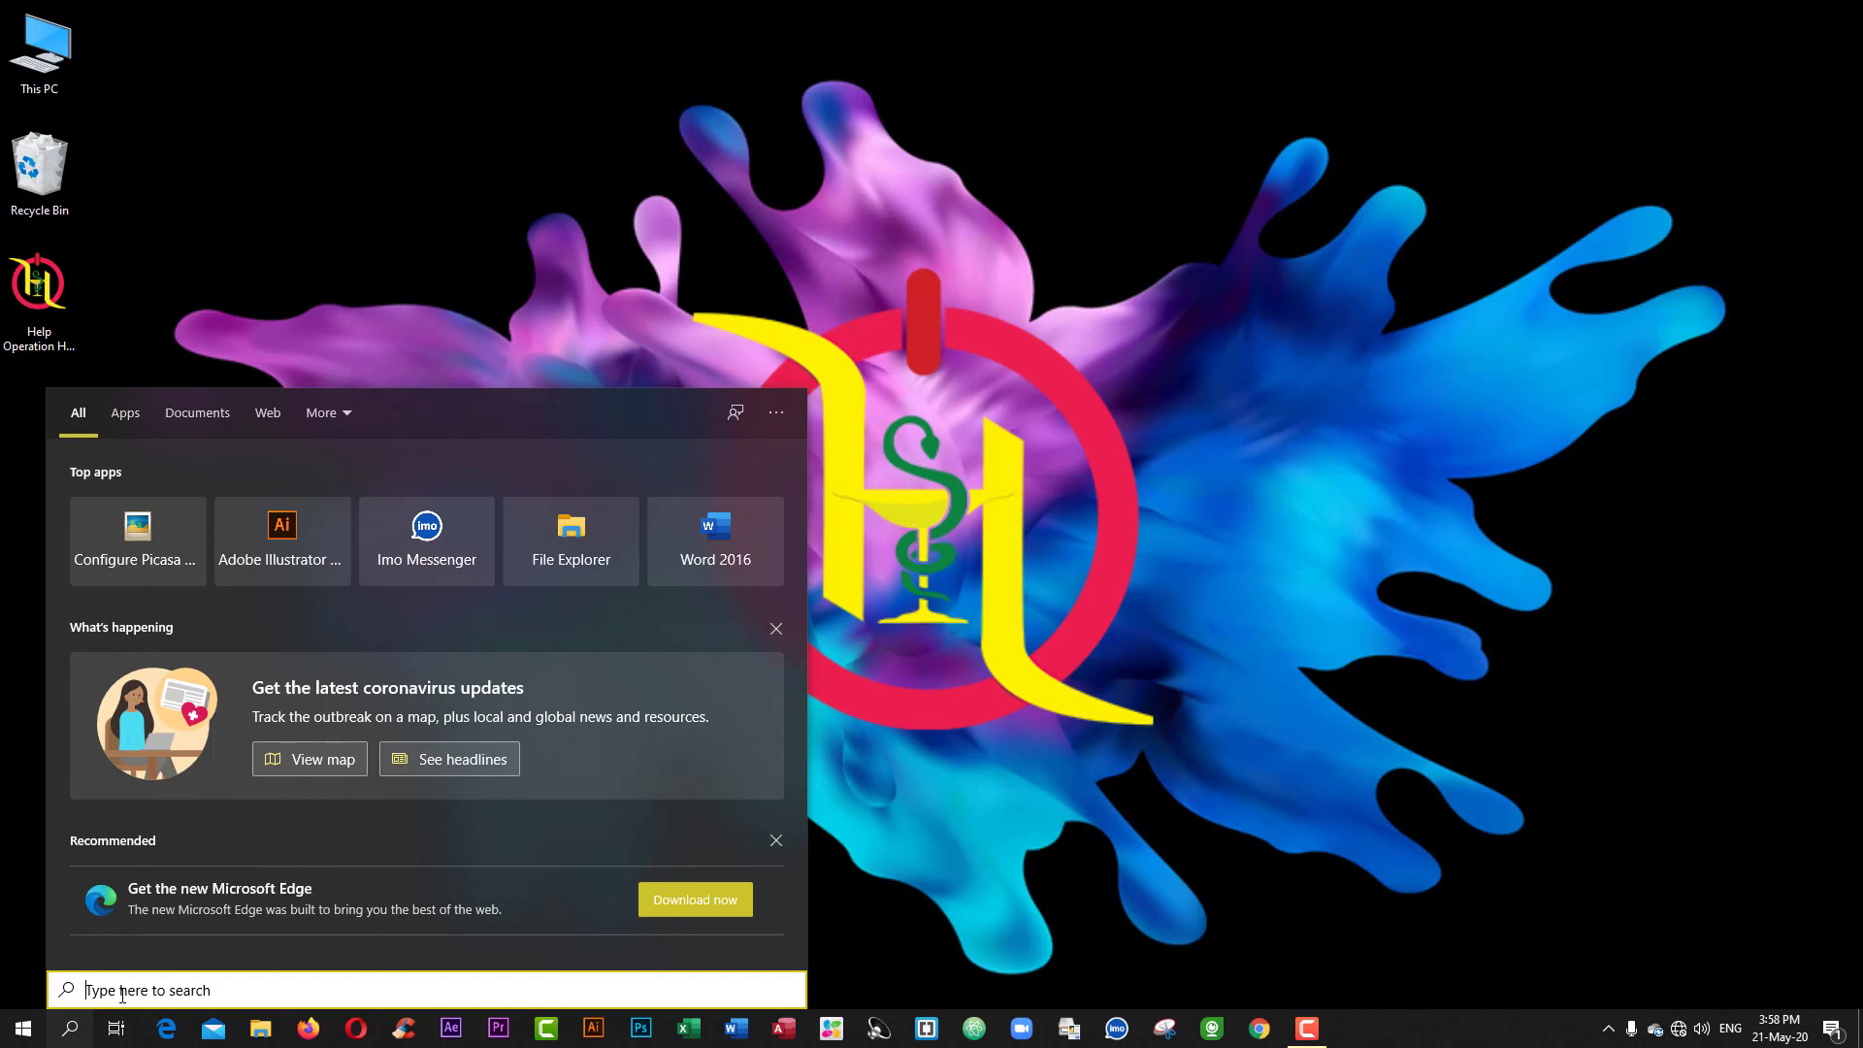
click(23, 1027)
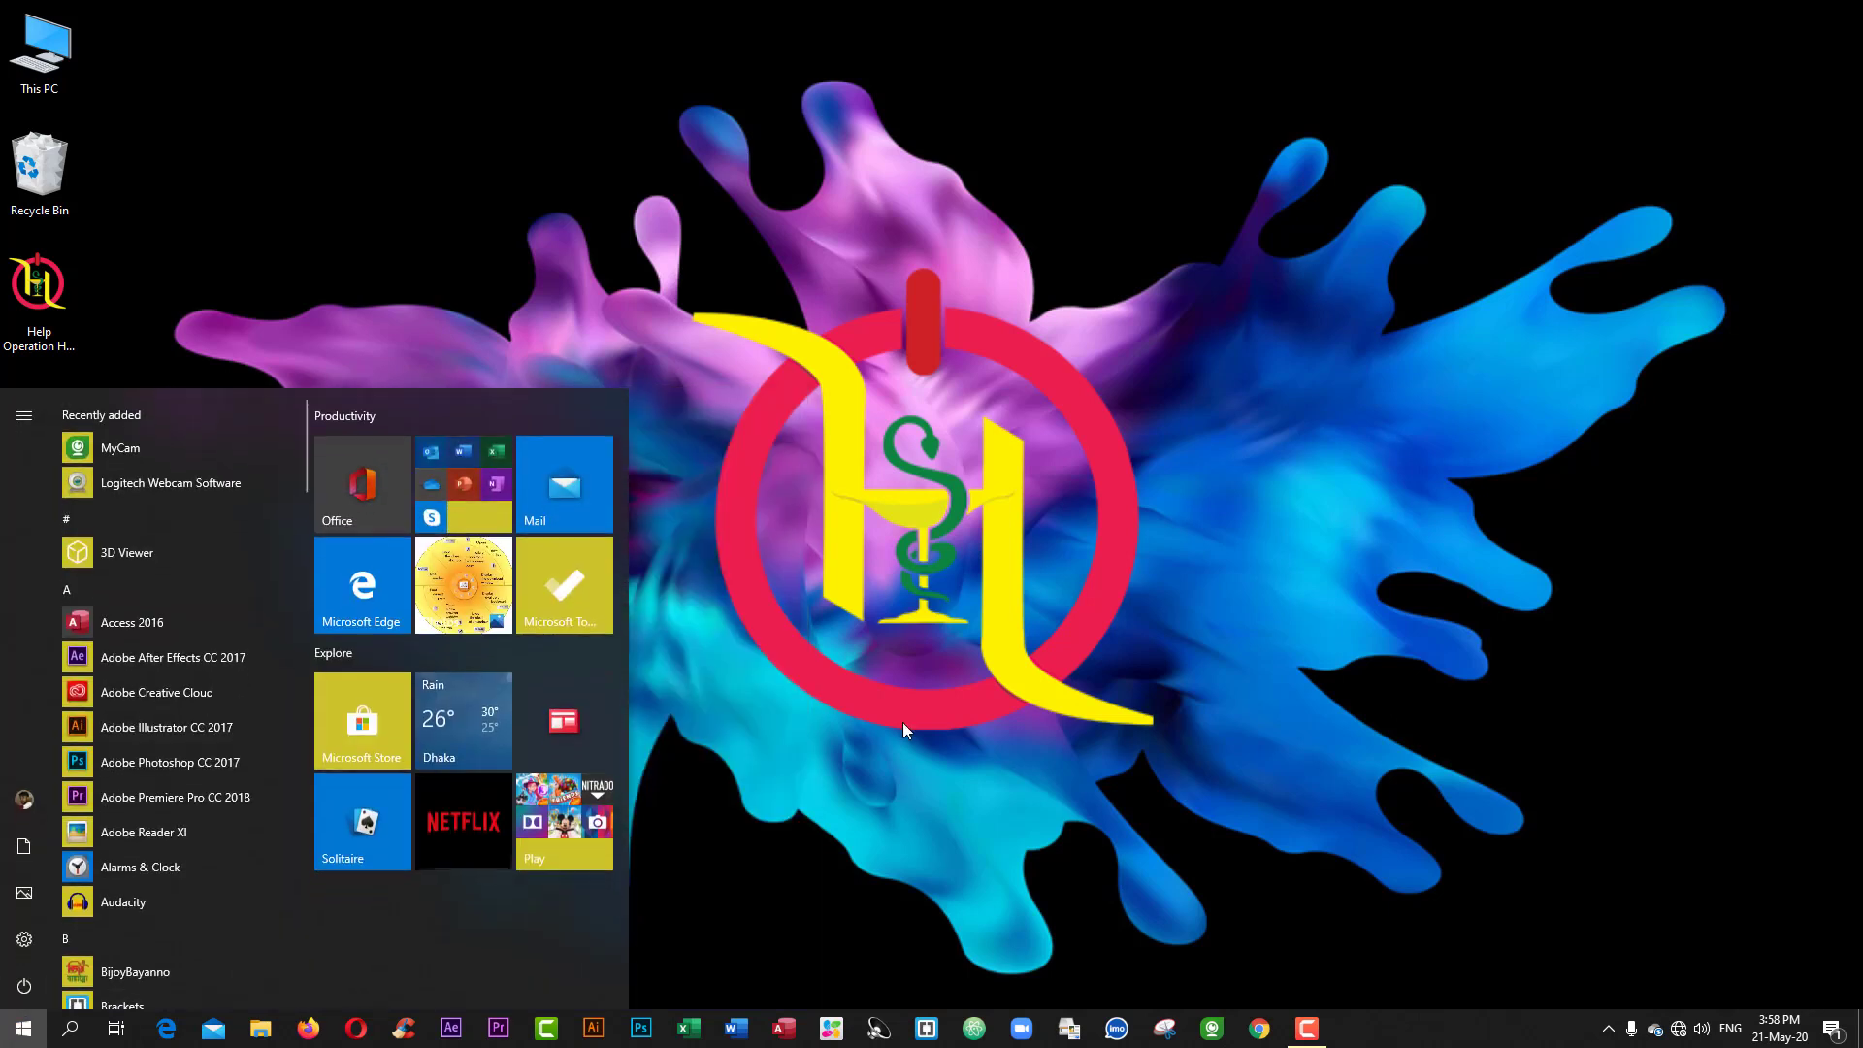
click(975, 679)
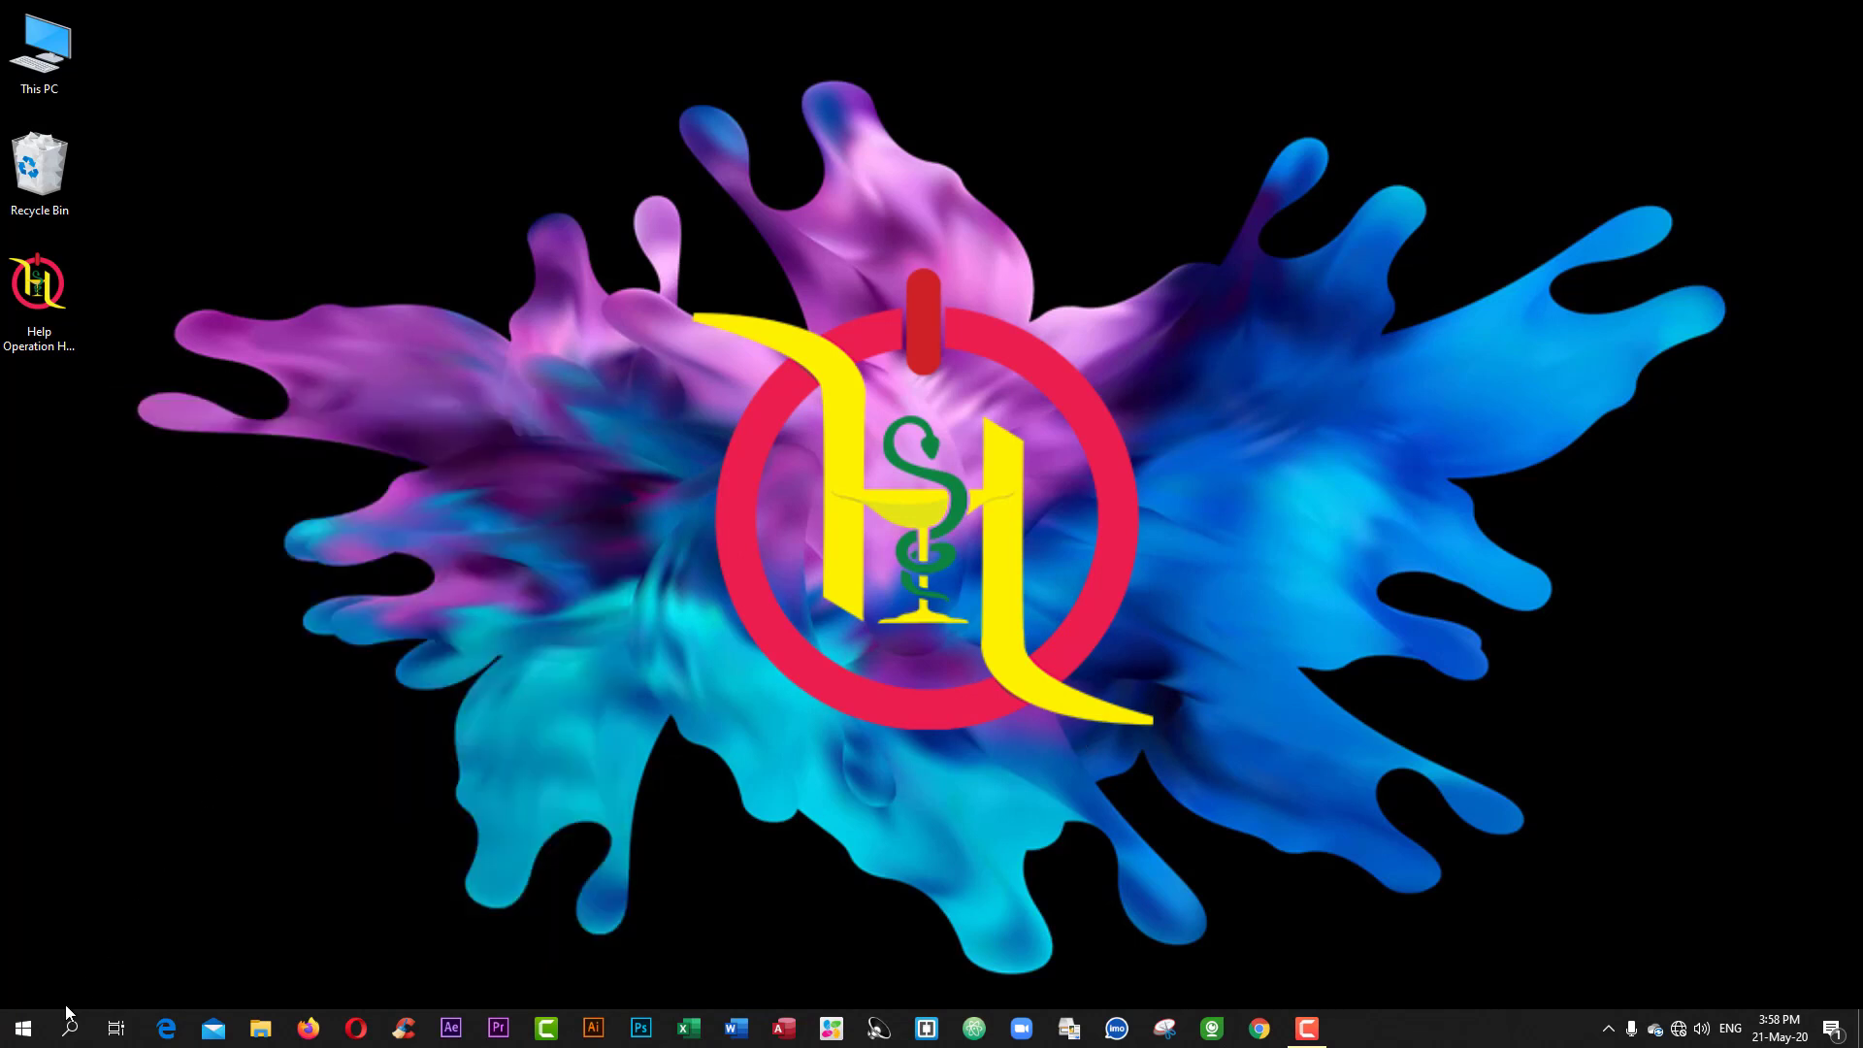
click(23, 1028)
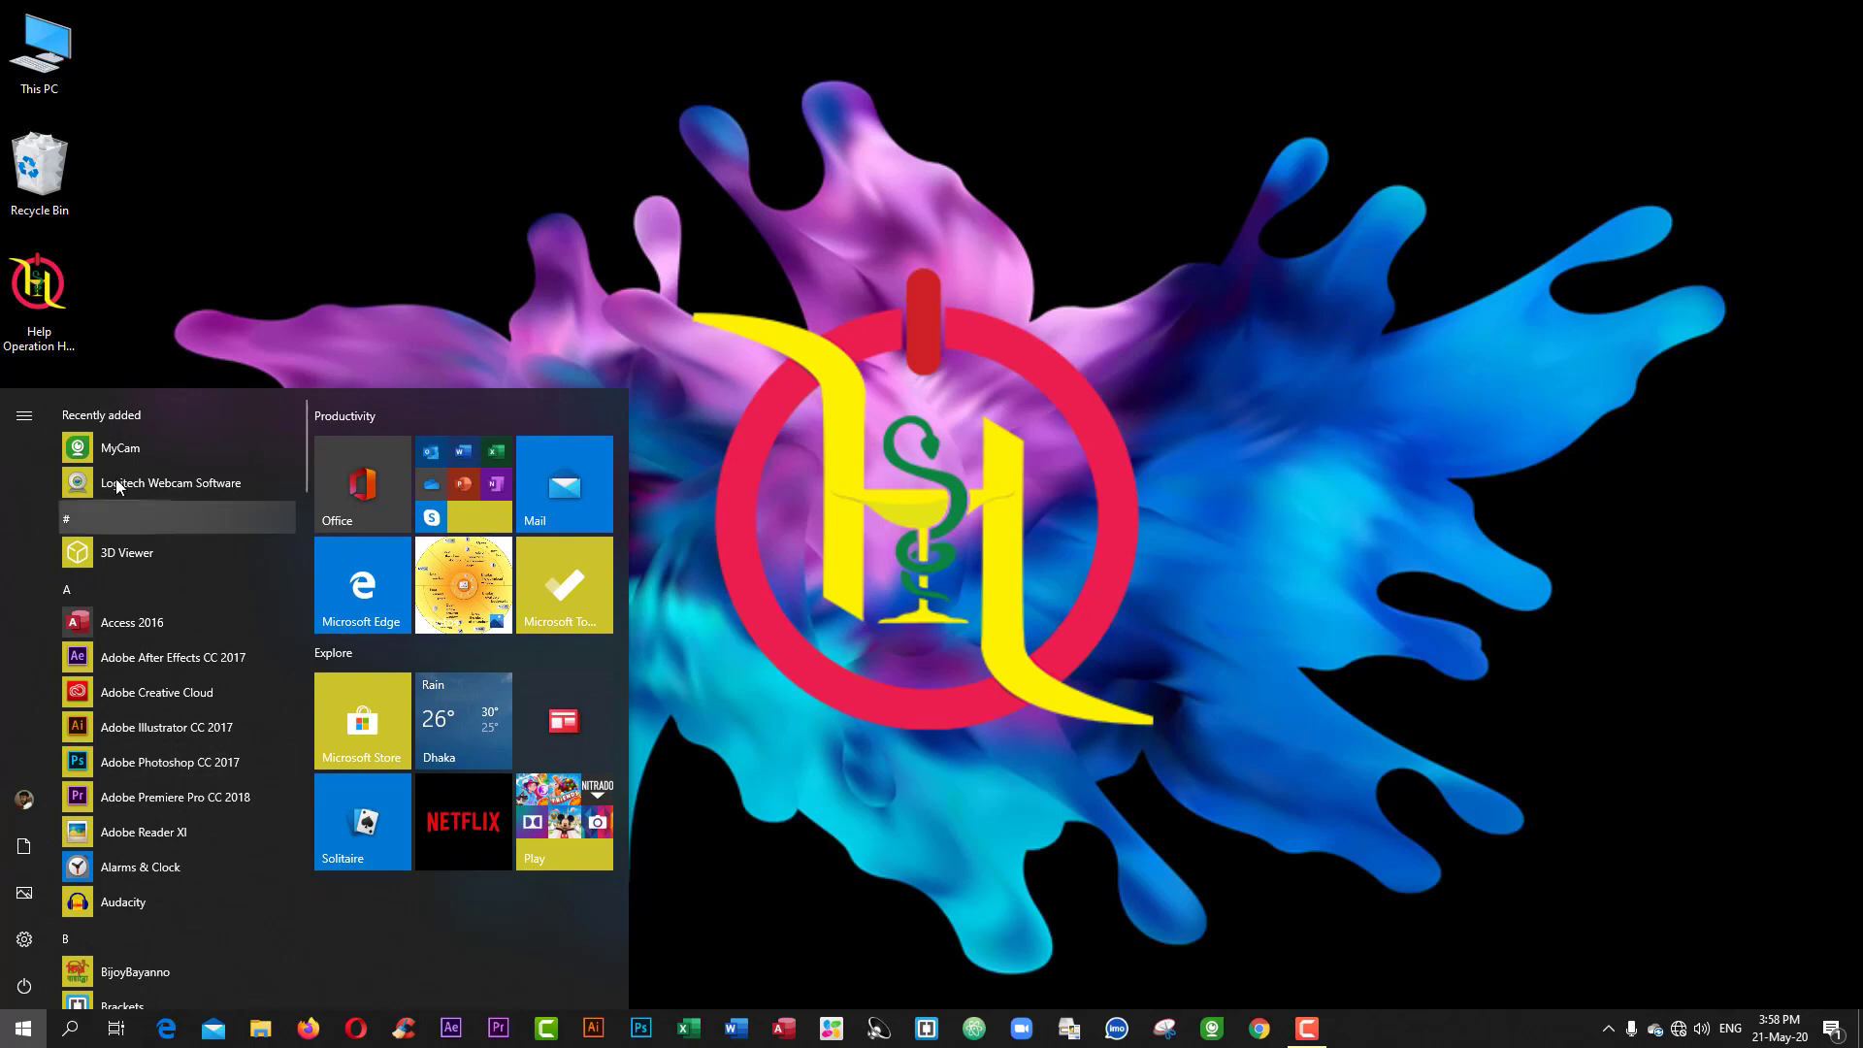
click(206, 212)
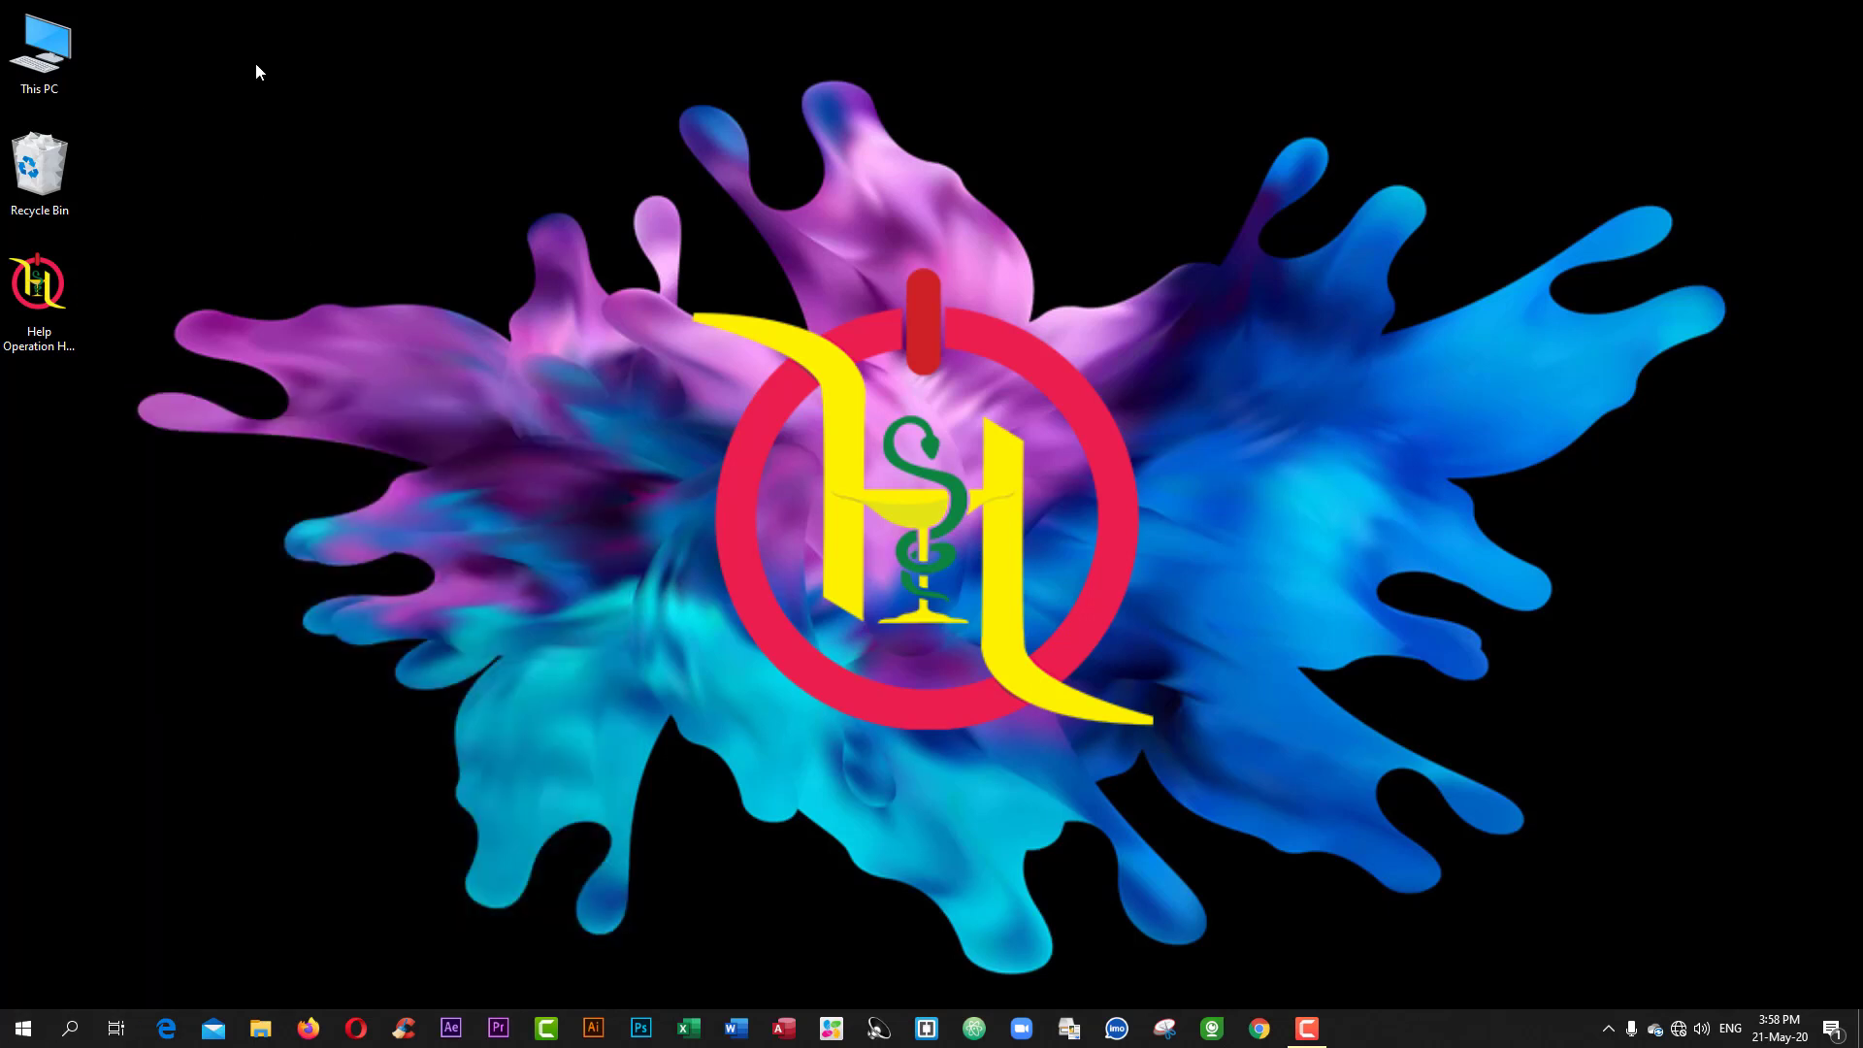
Step: Open This PC from the desktop, close its window, and open it again
click(46, 50)
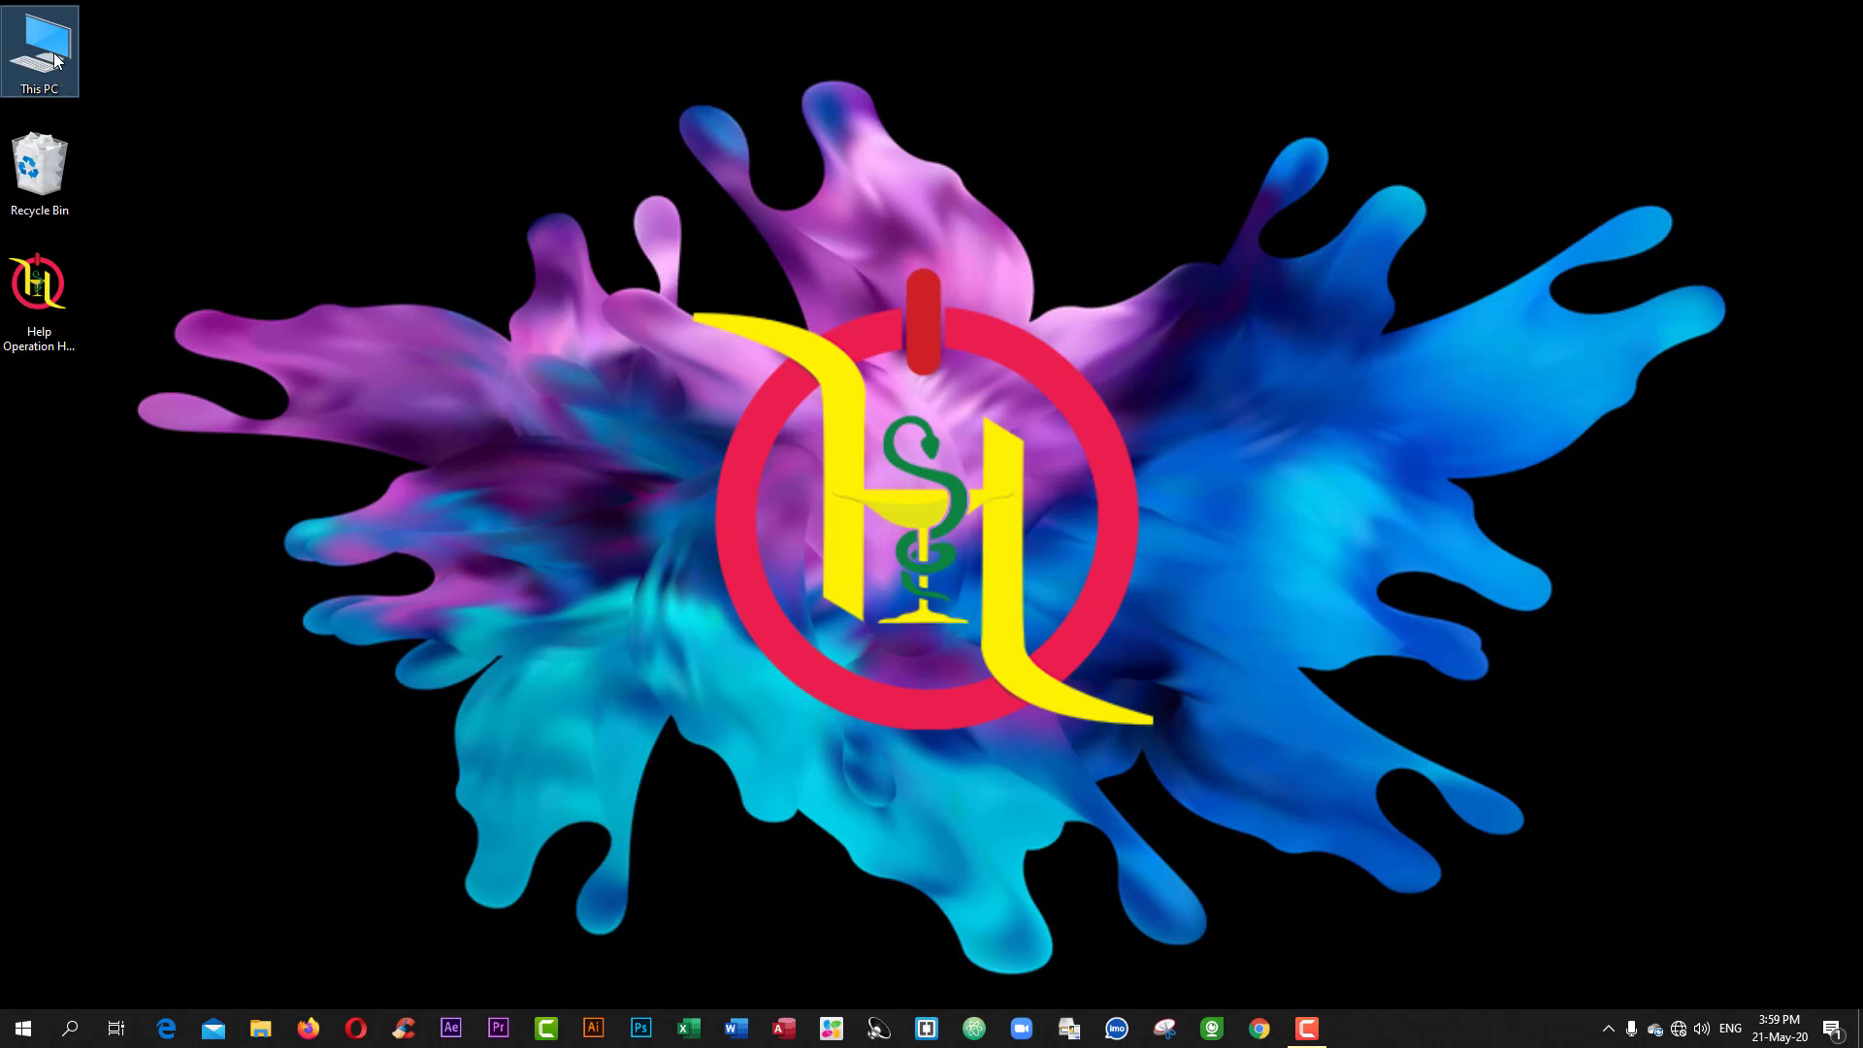
double_click(55, 60)
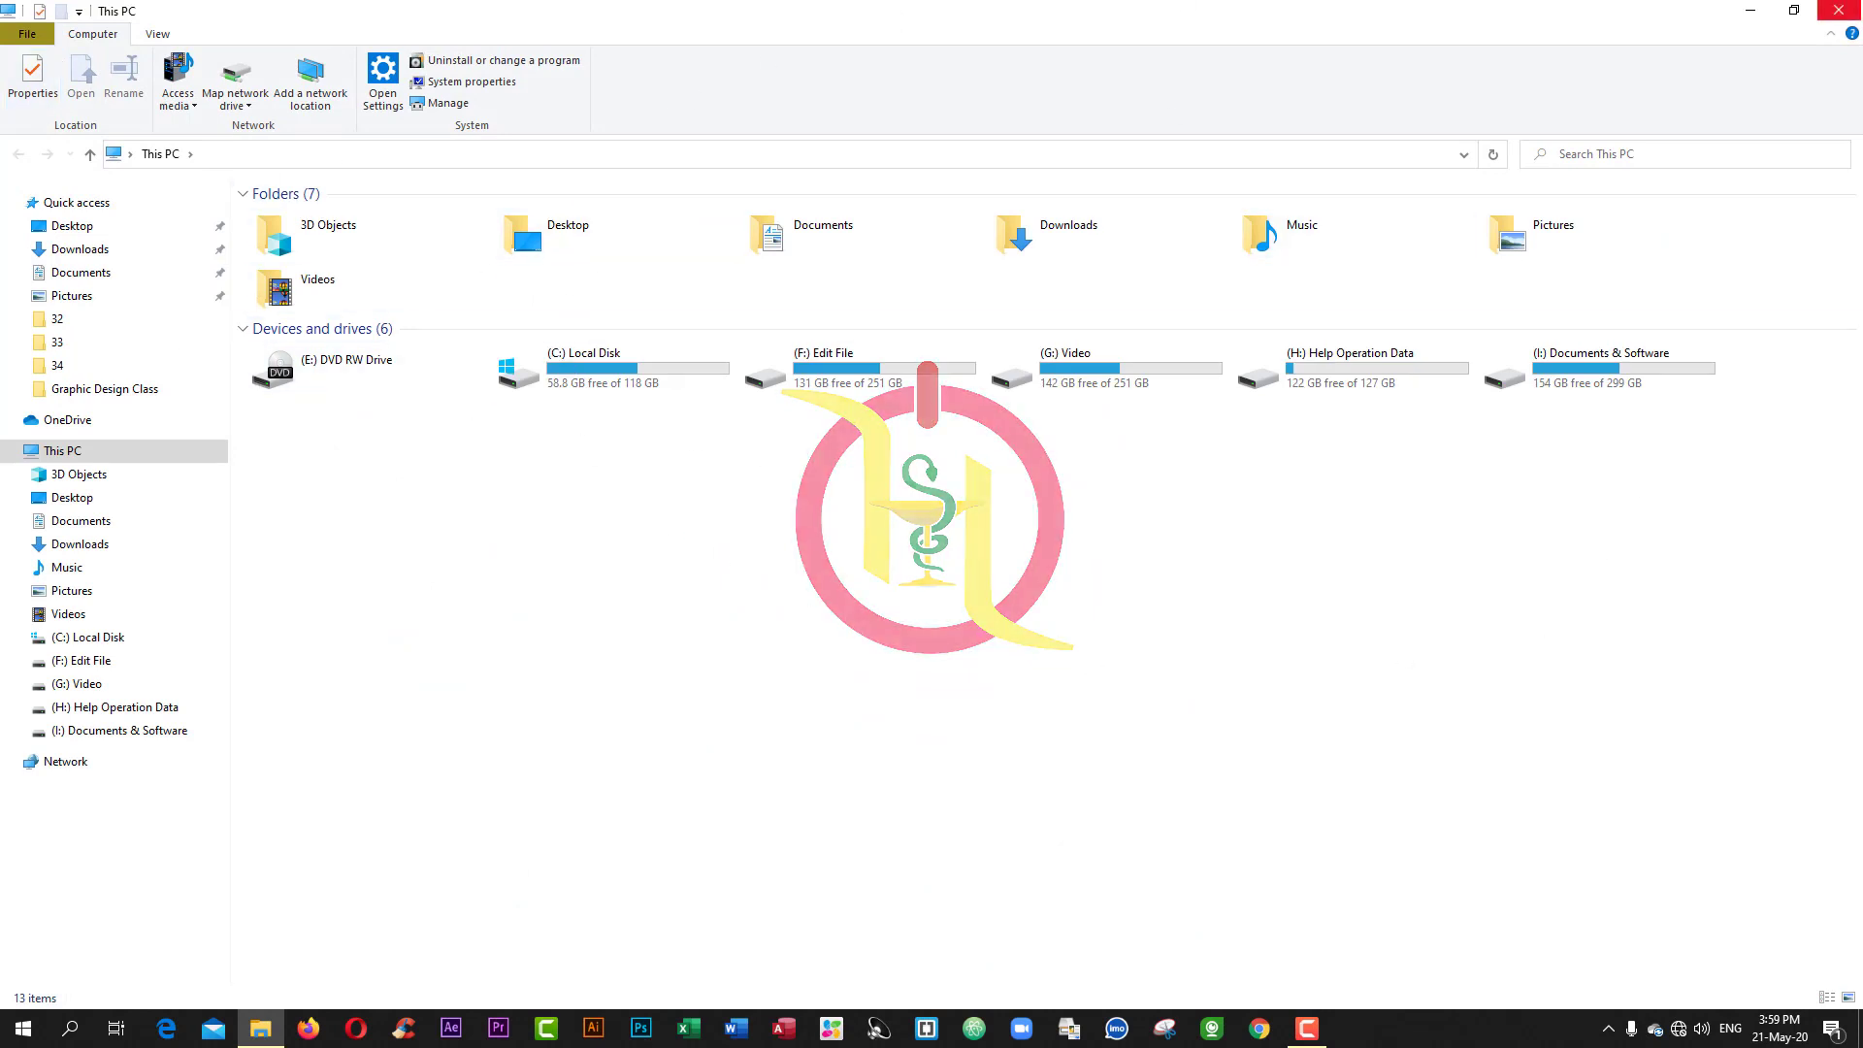
click(1838, 10)
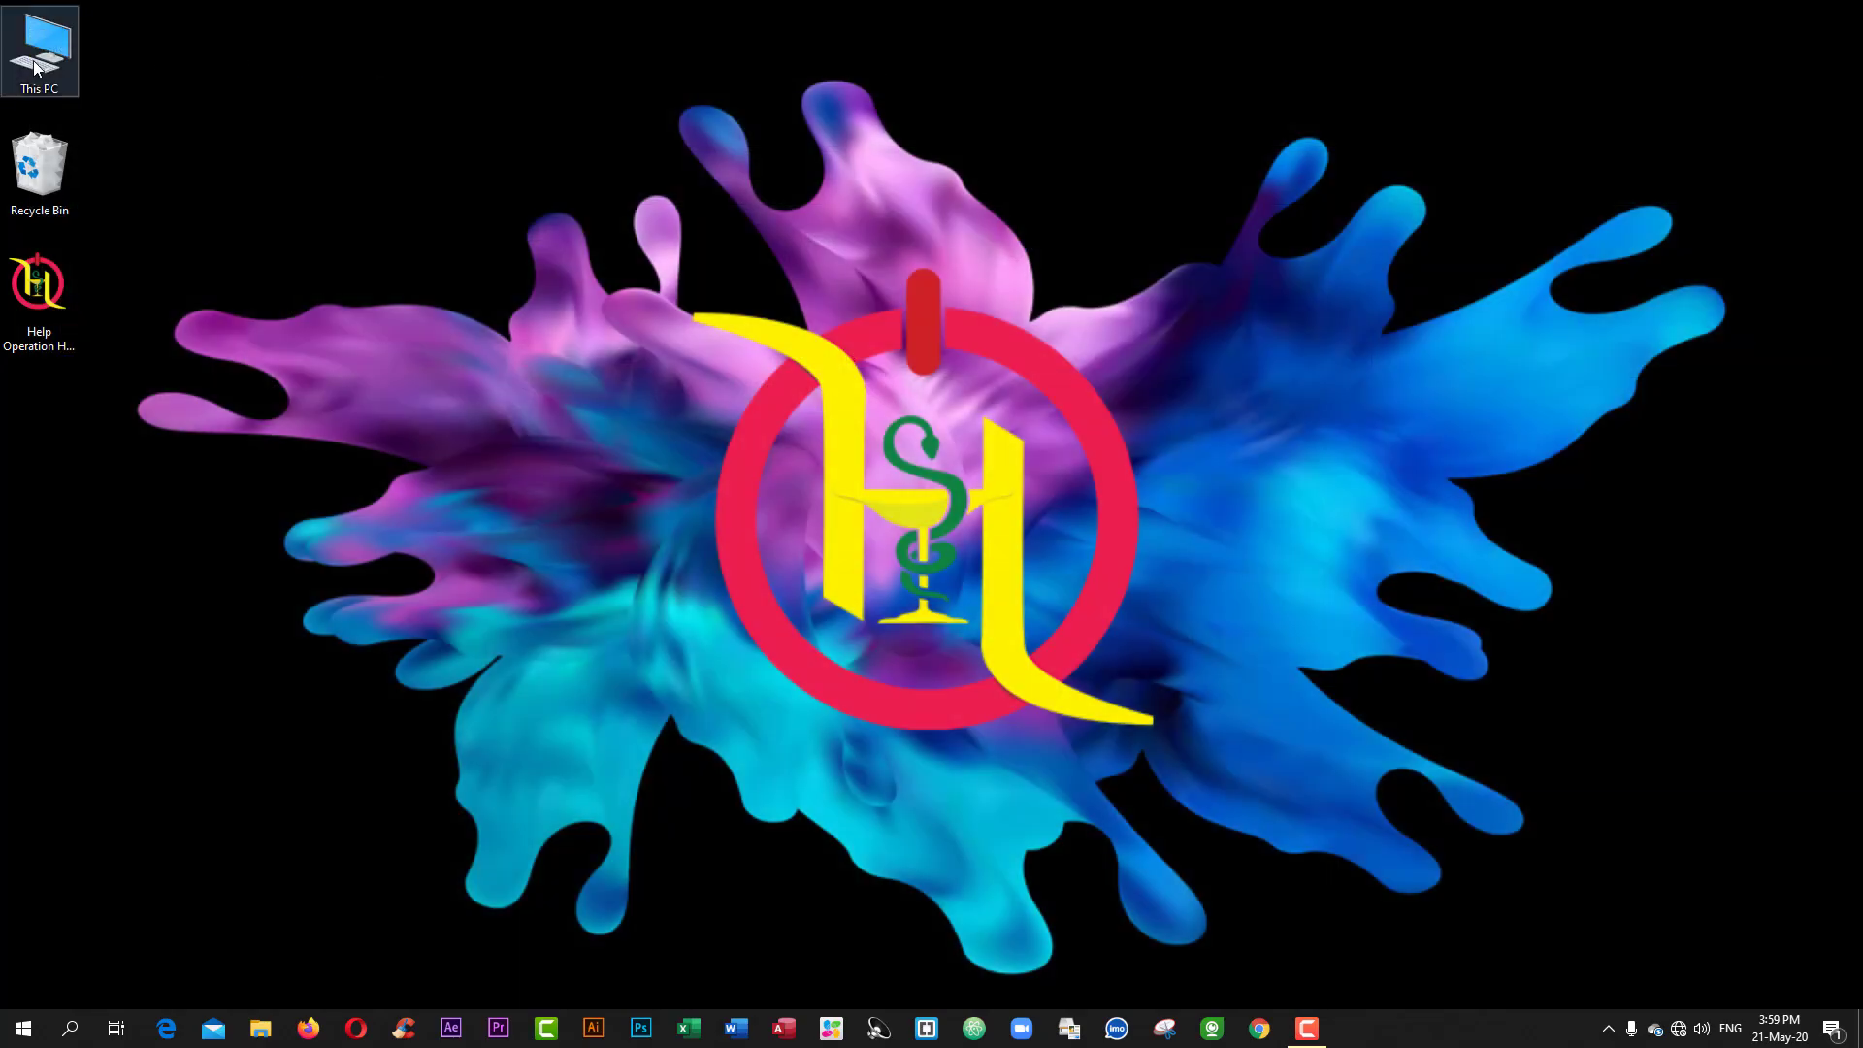
right_click(35, 66)
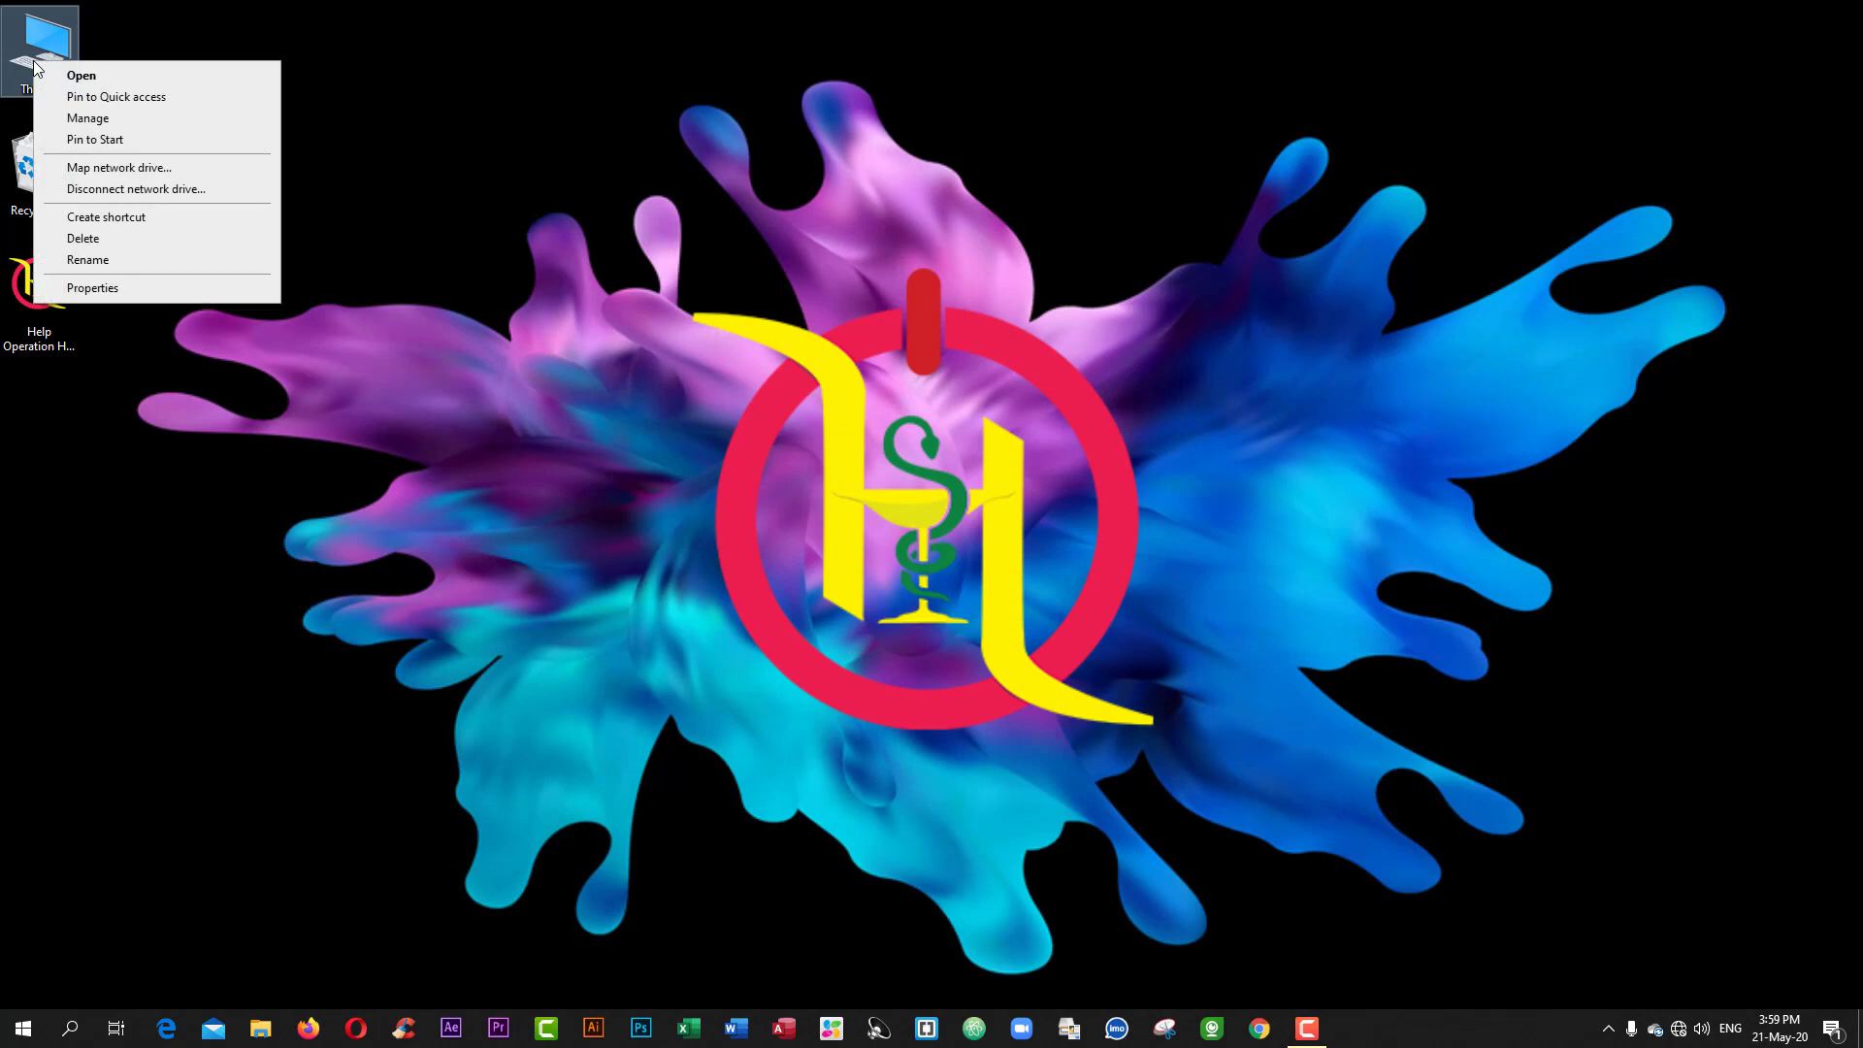
click(81, 76)
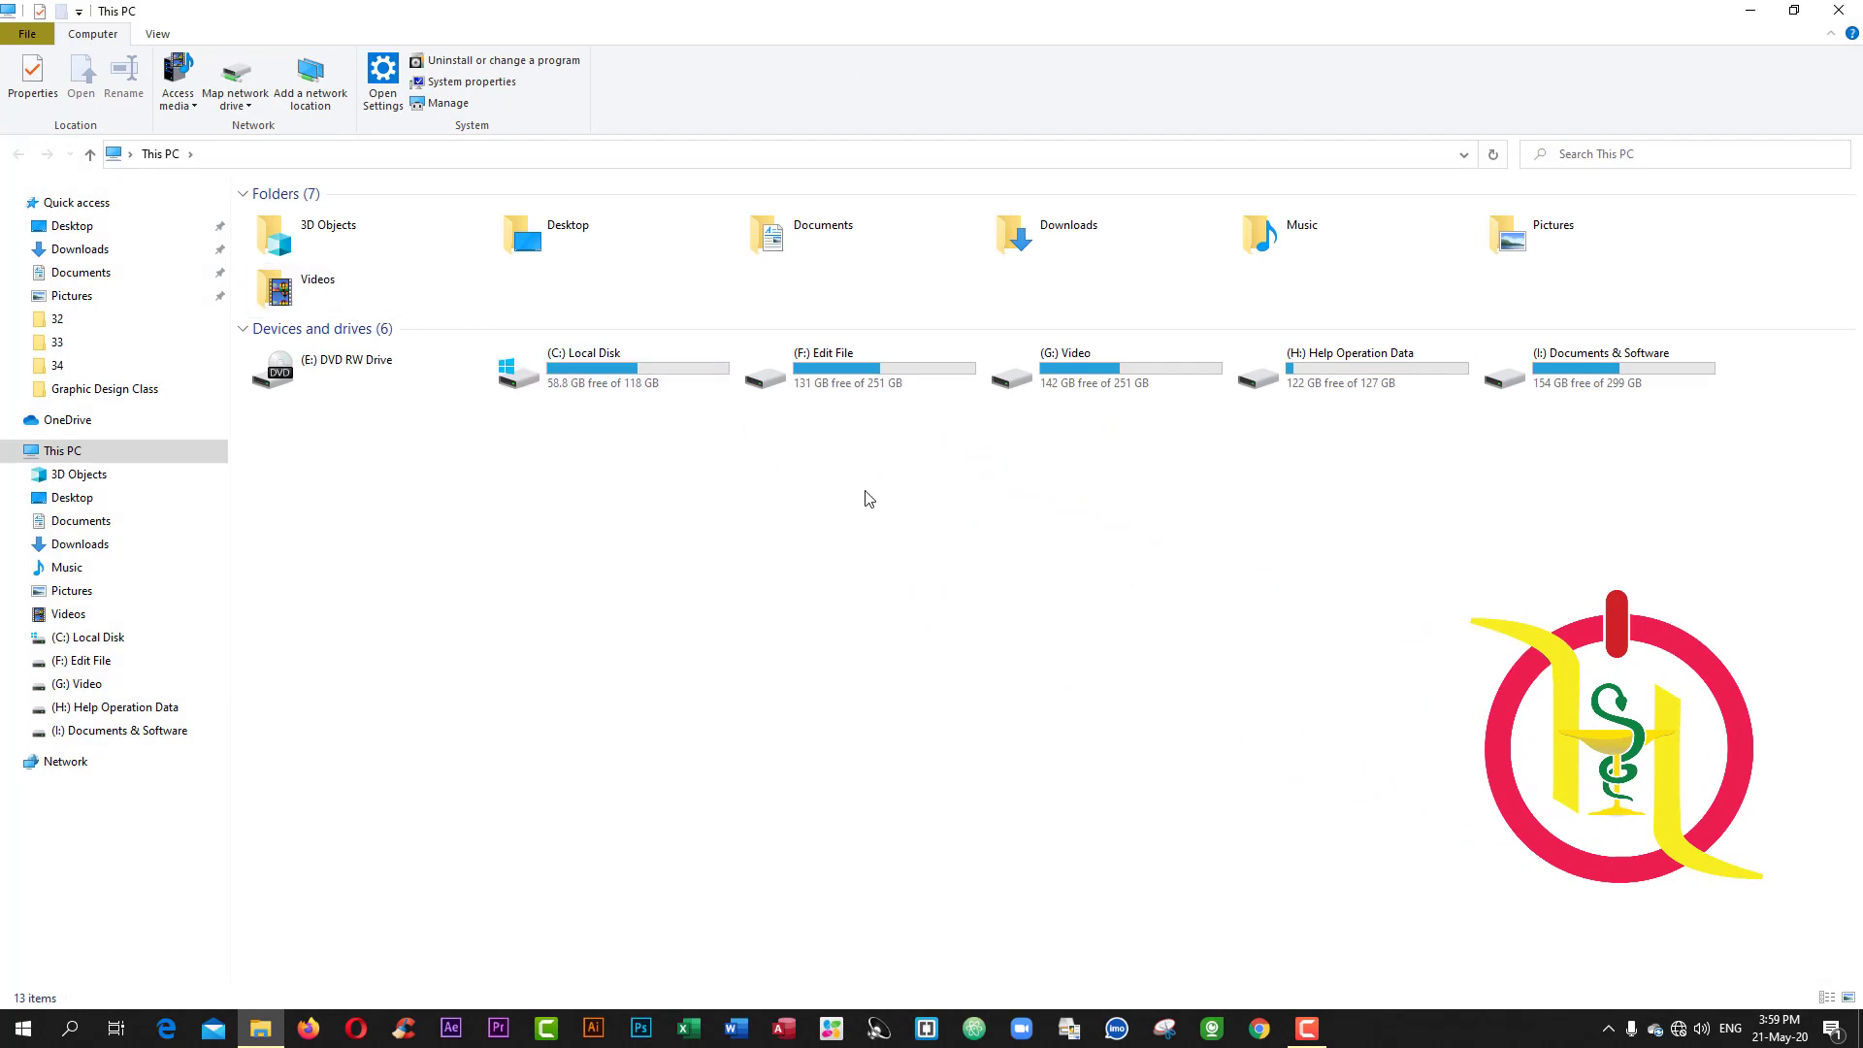
Step: Try the Small icons, Extra large icons, Large icons, List, Content, Medium icons and Details layouts in This PC
click(150, 35)
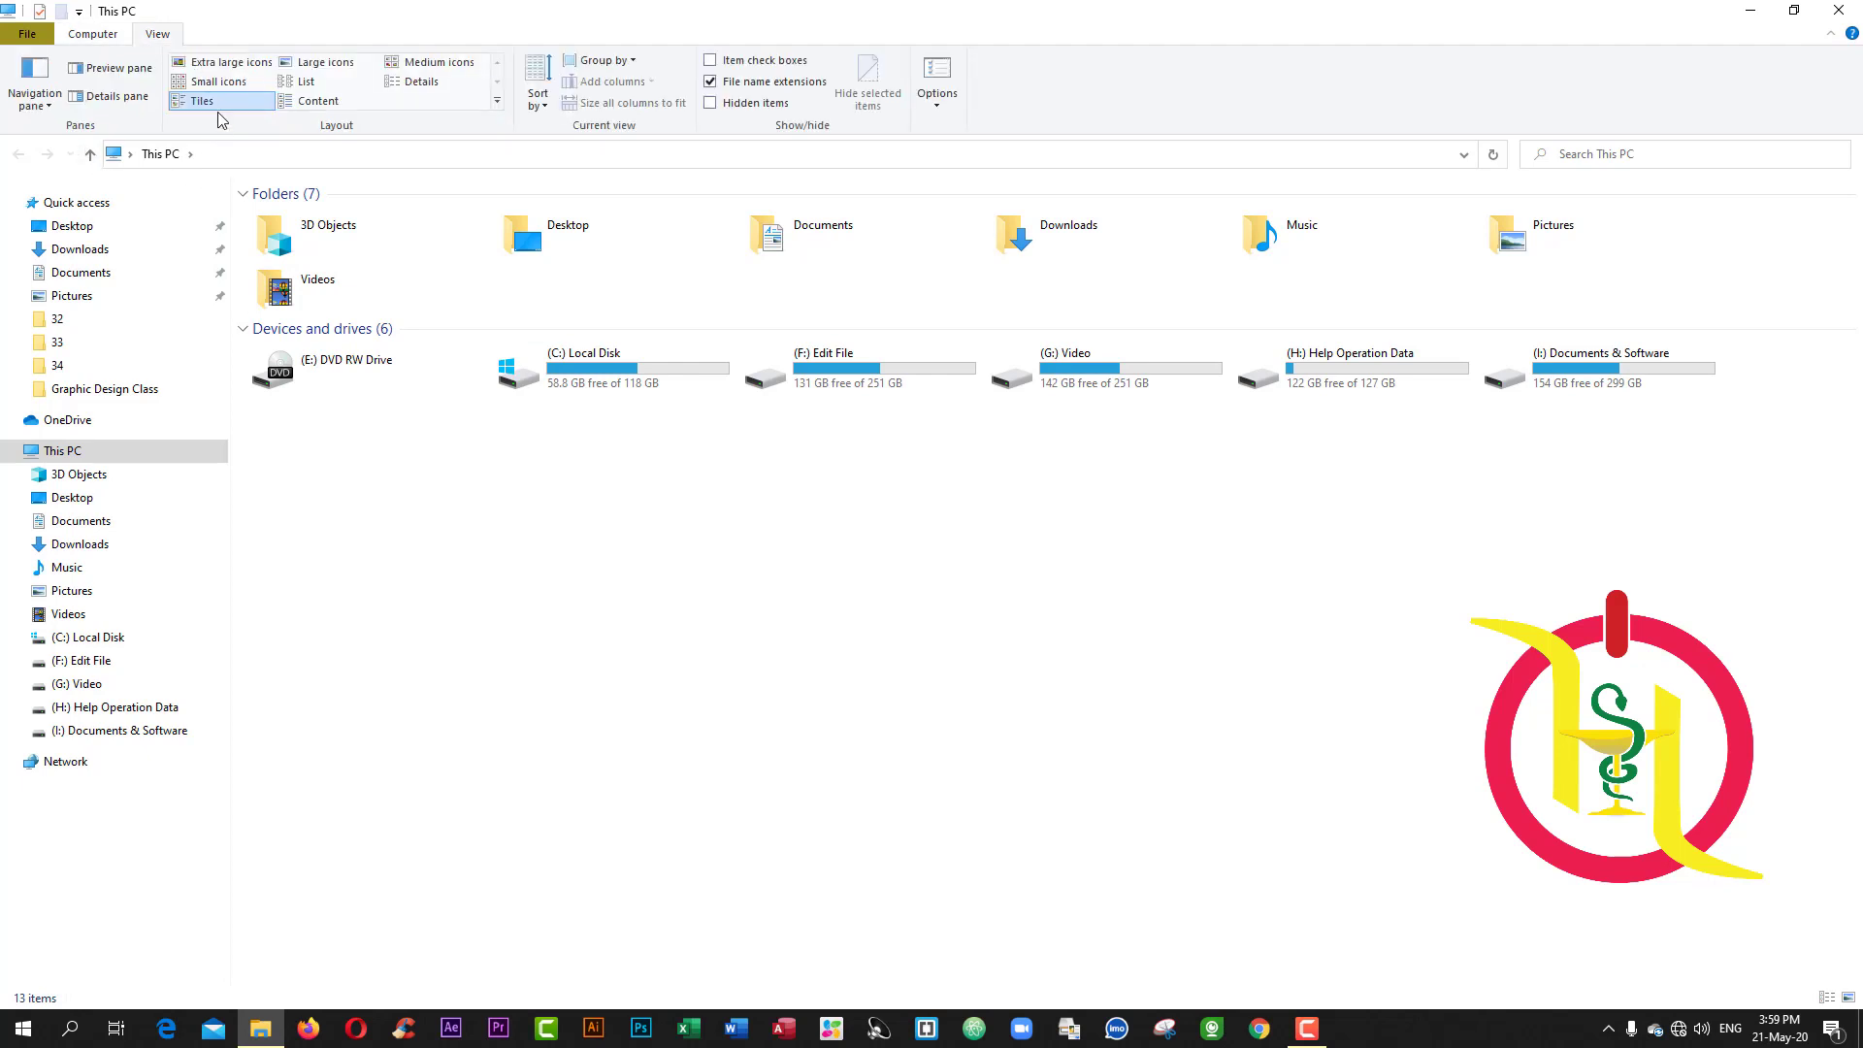
click(214, 82)
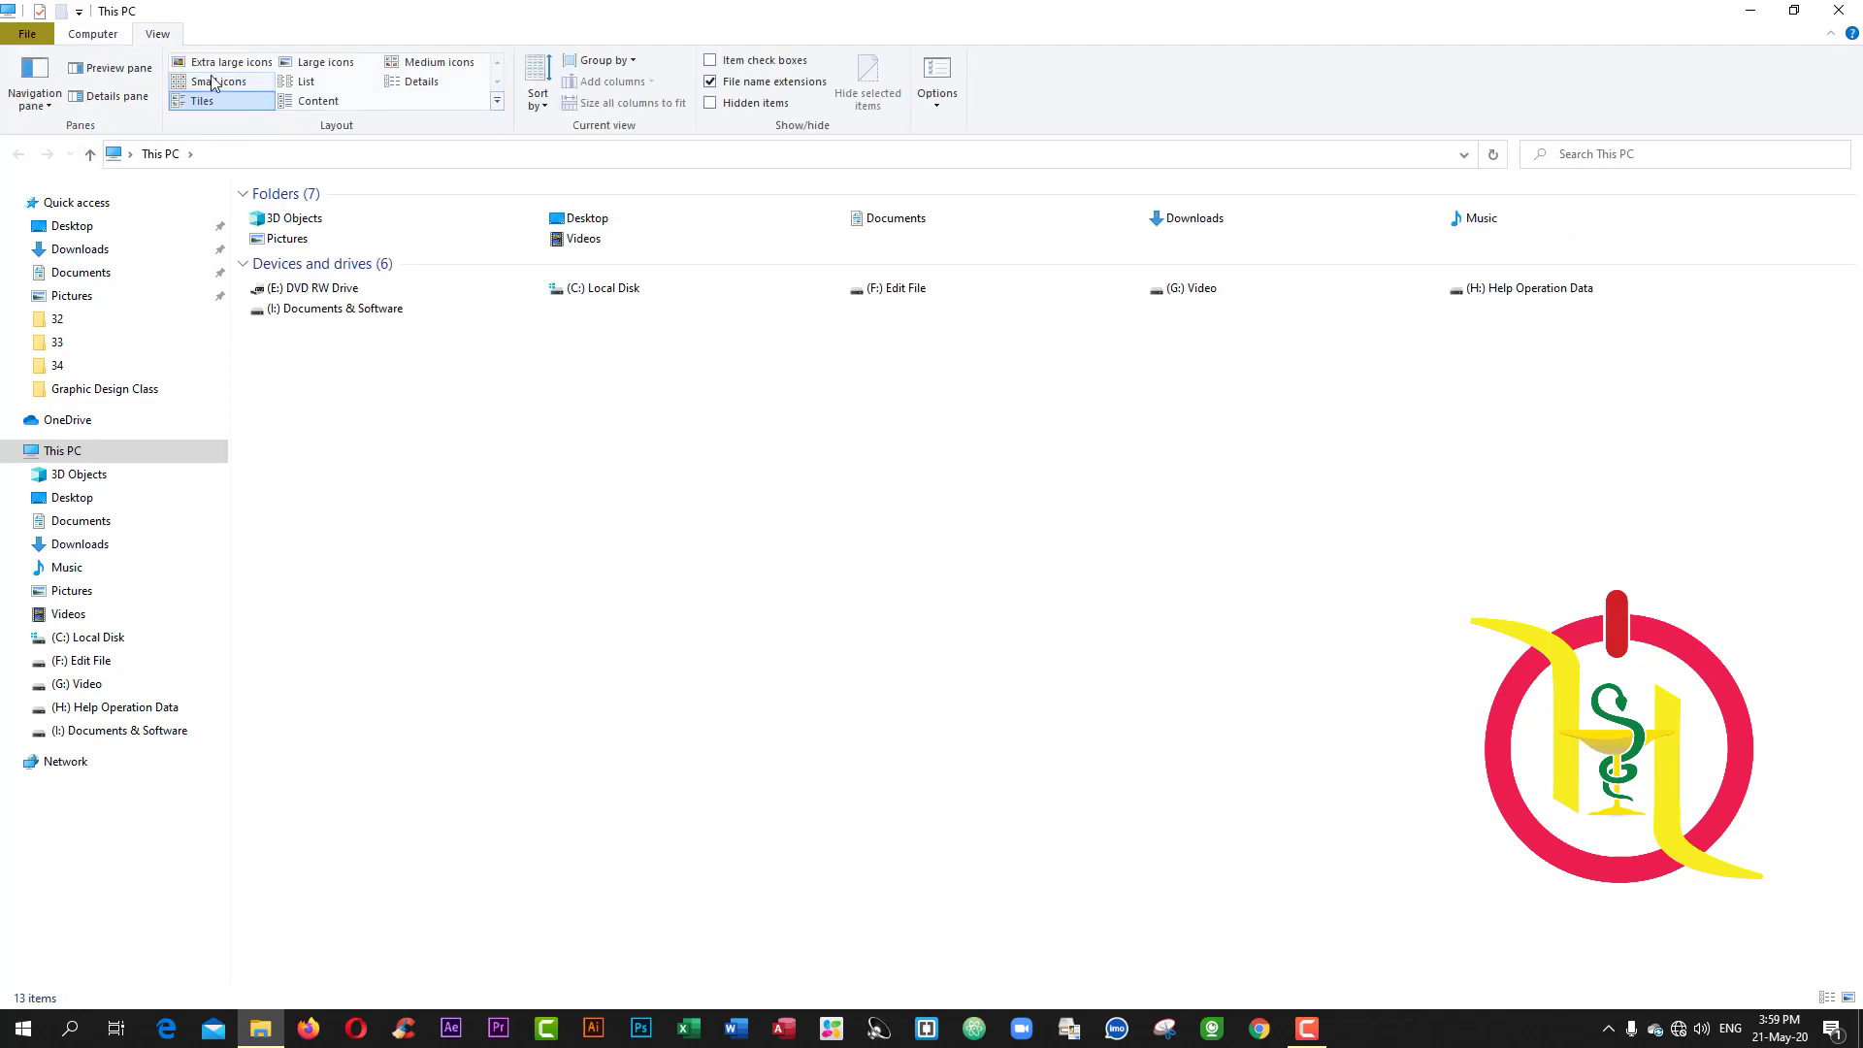
click(223, 62)
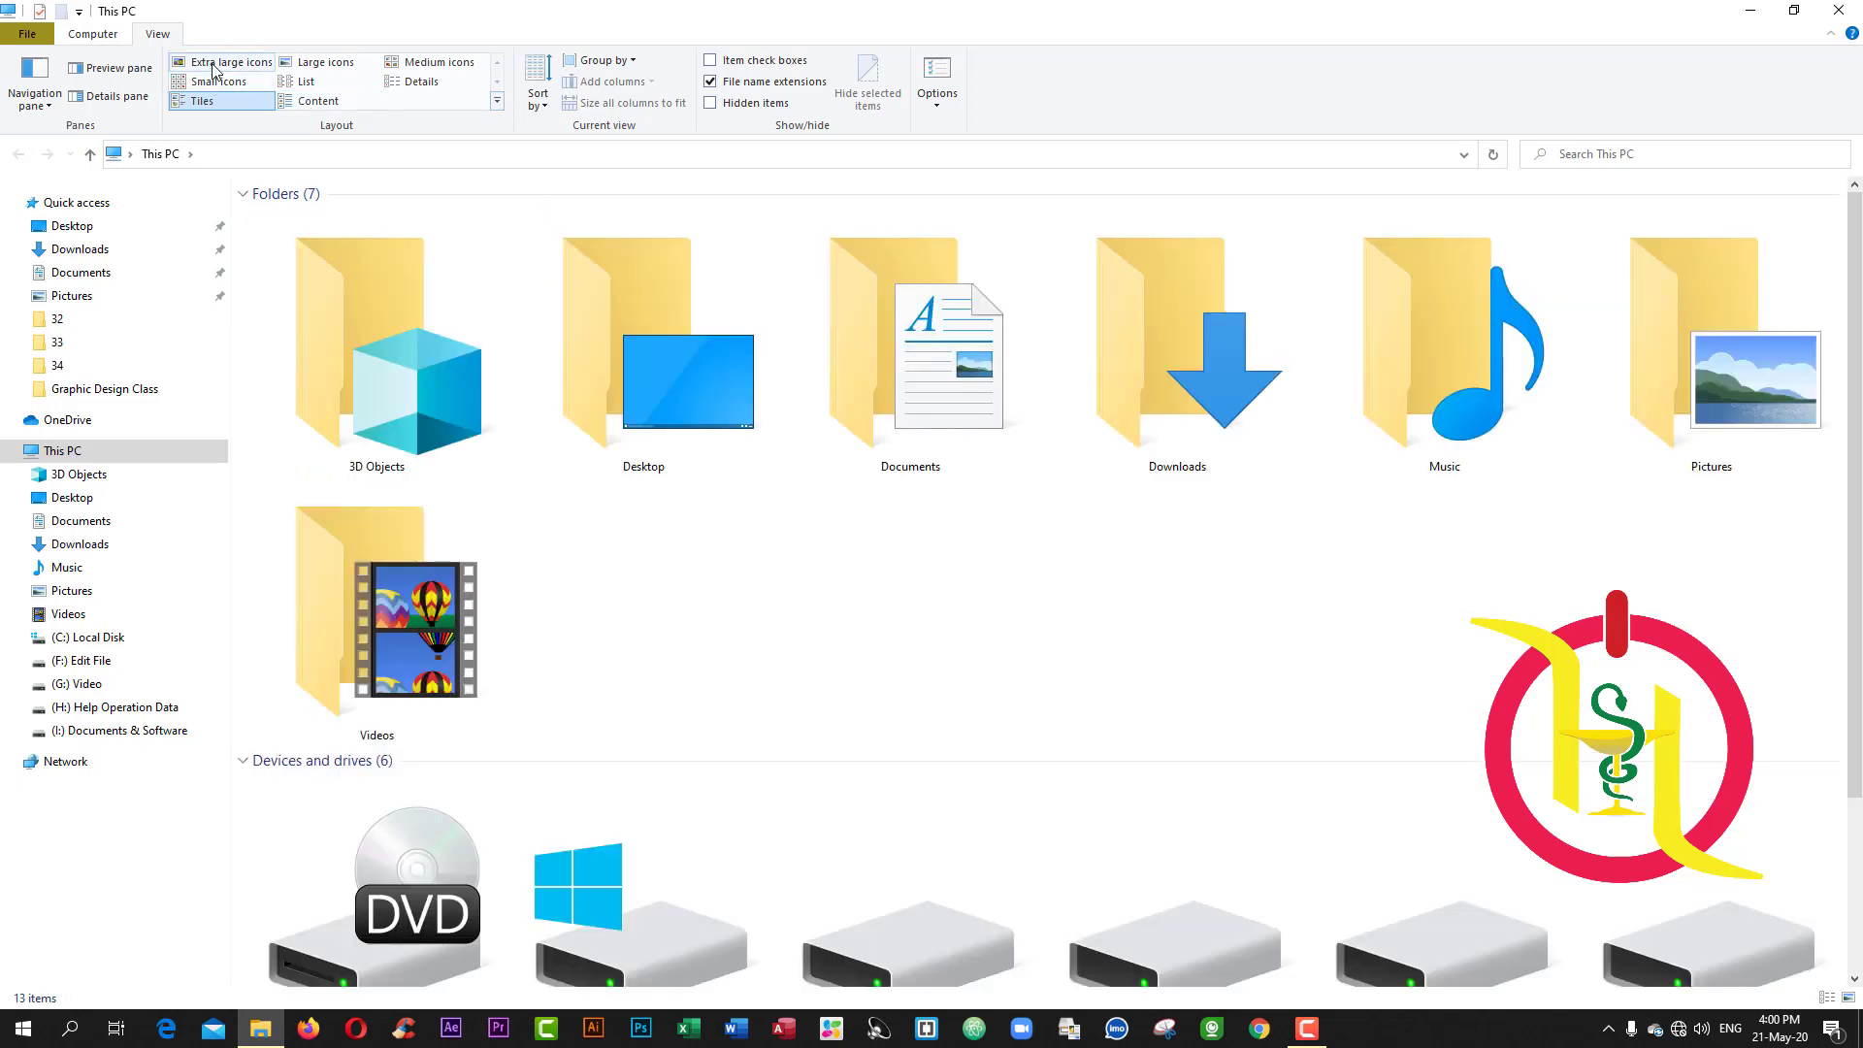
click(318, 64)
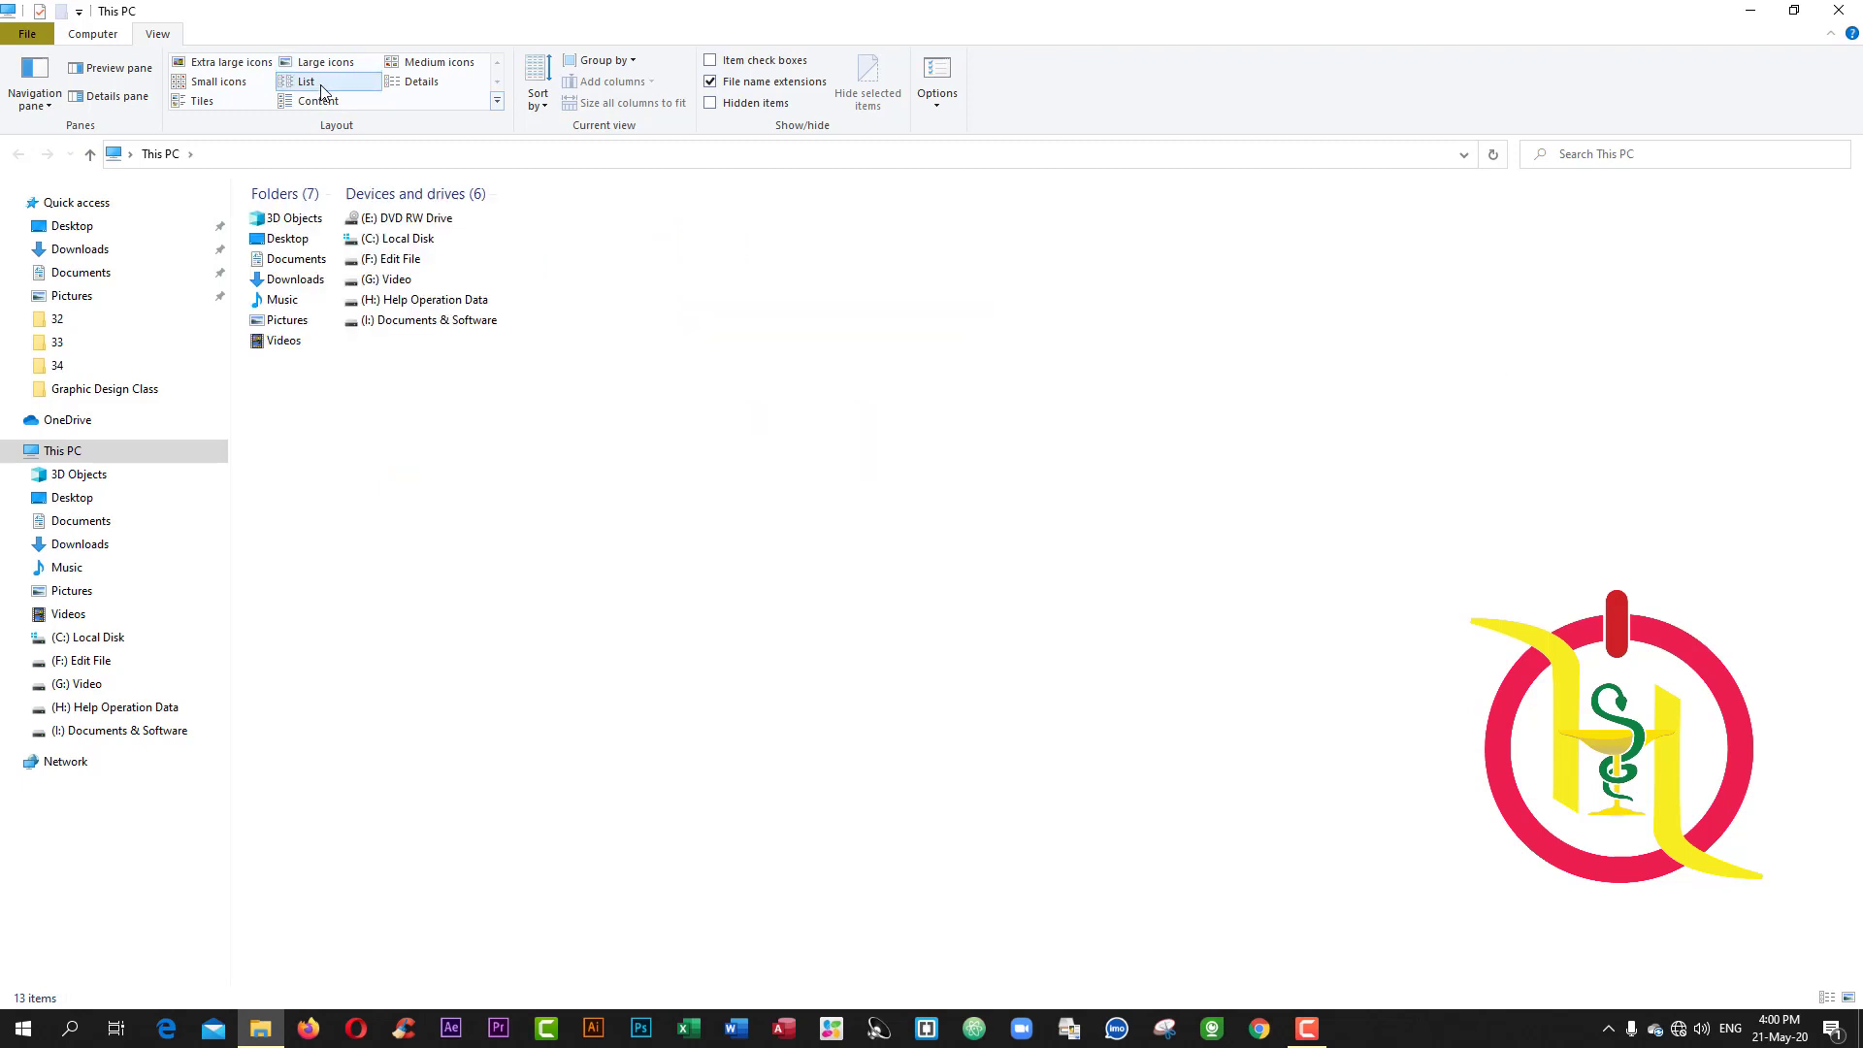
click(322, 103)
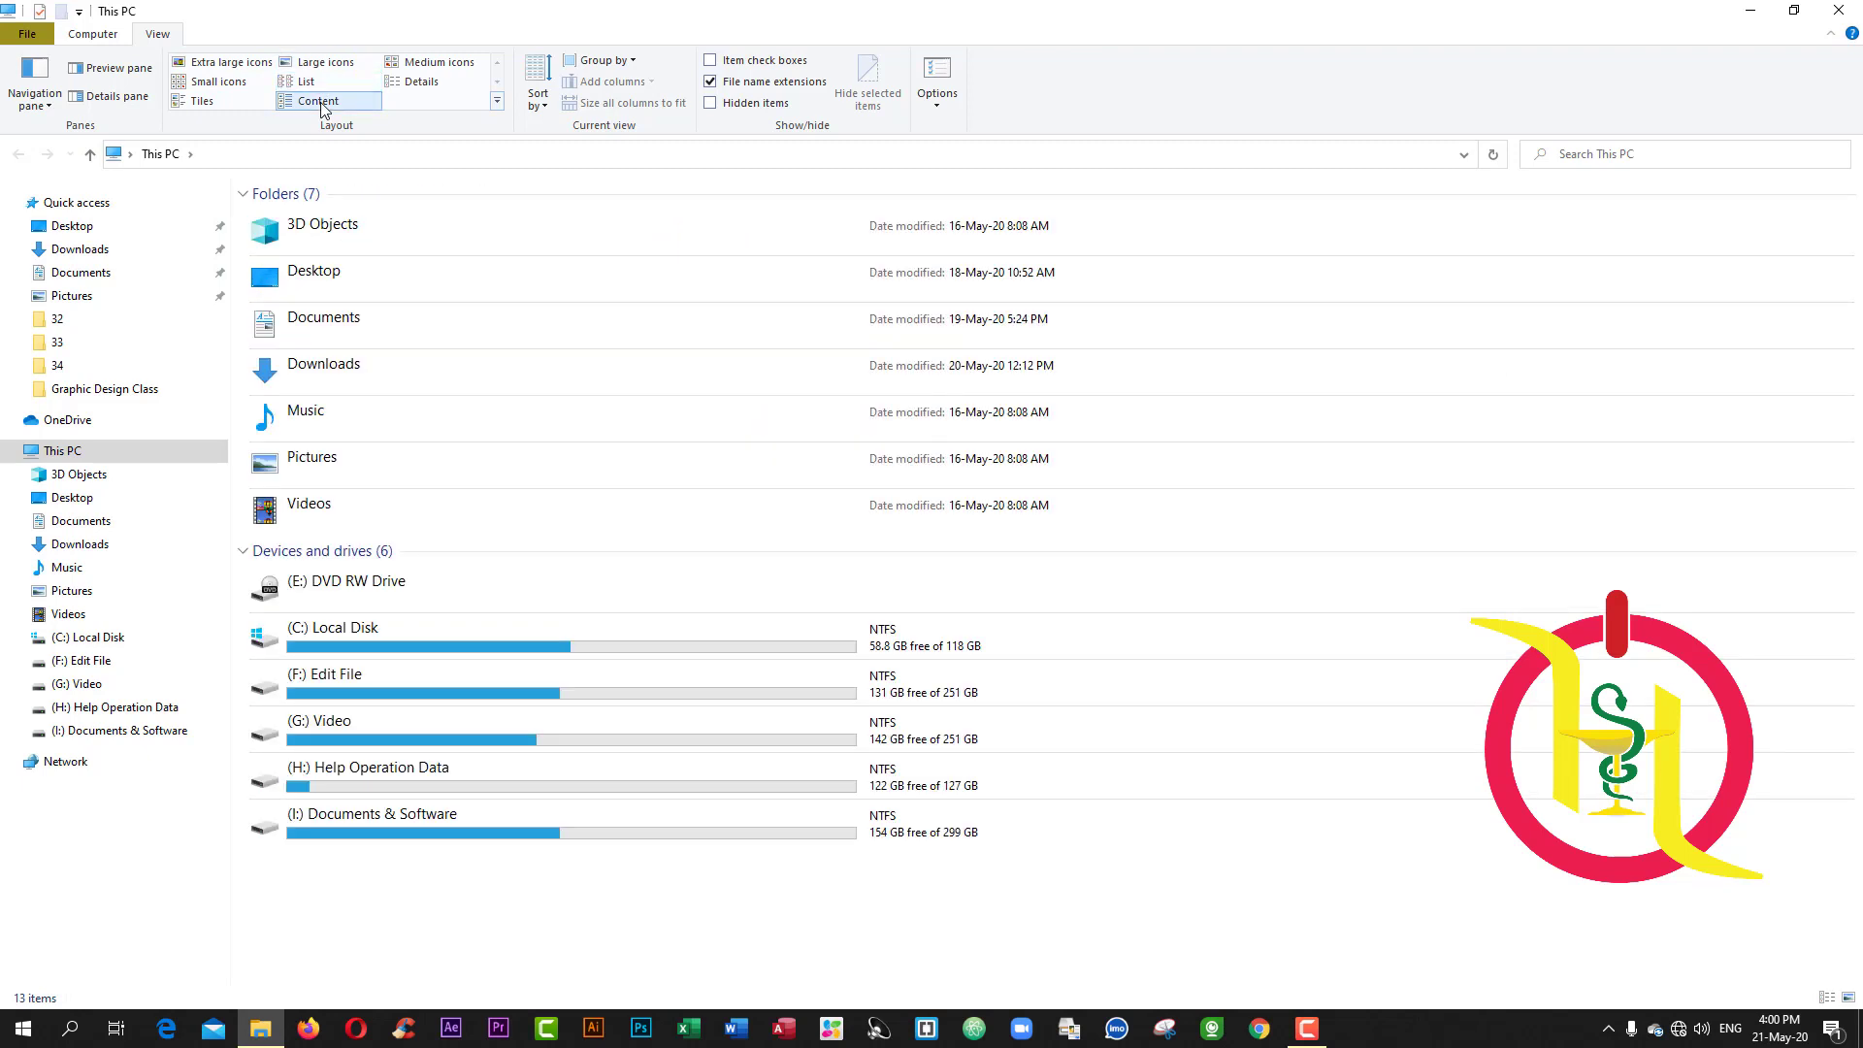
click(419, 64)
click(415, 83)
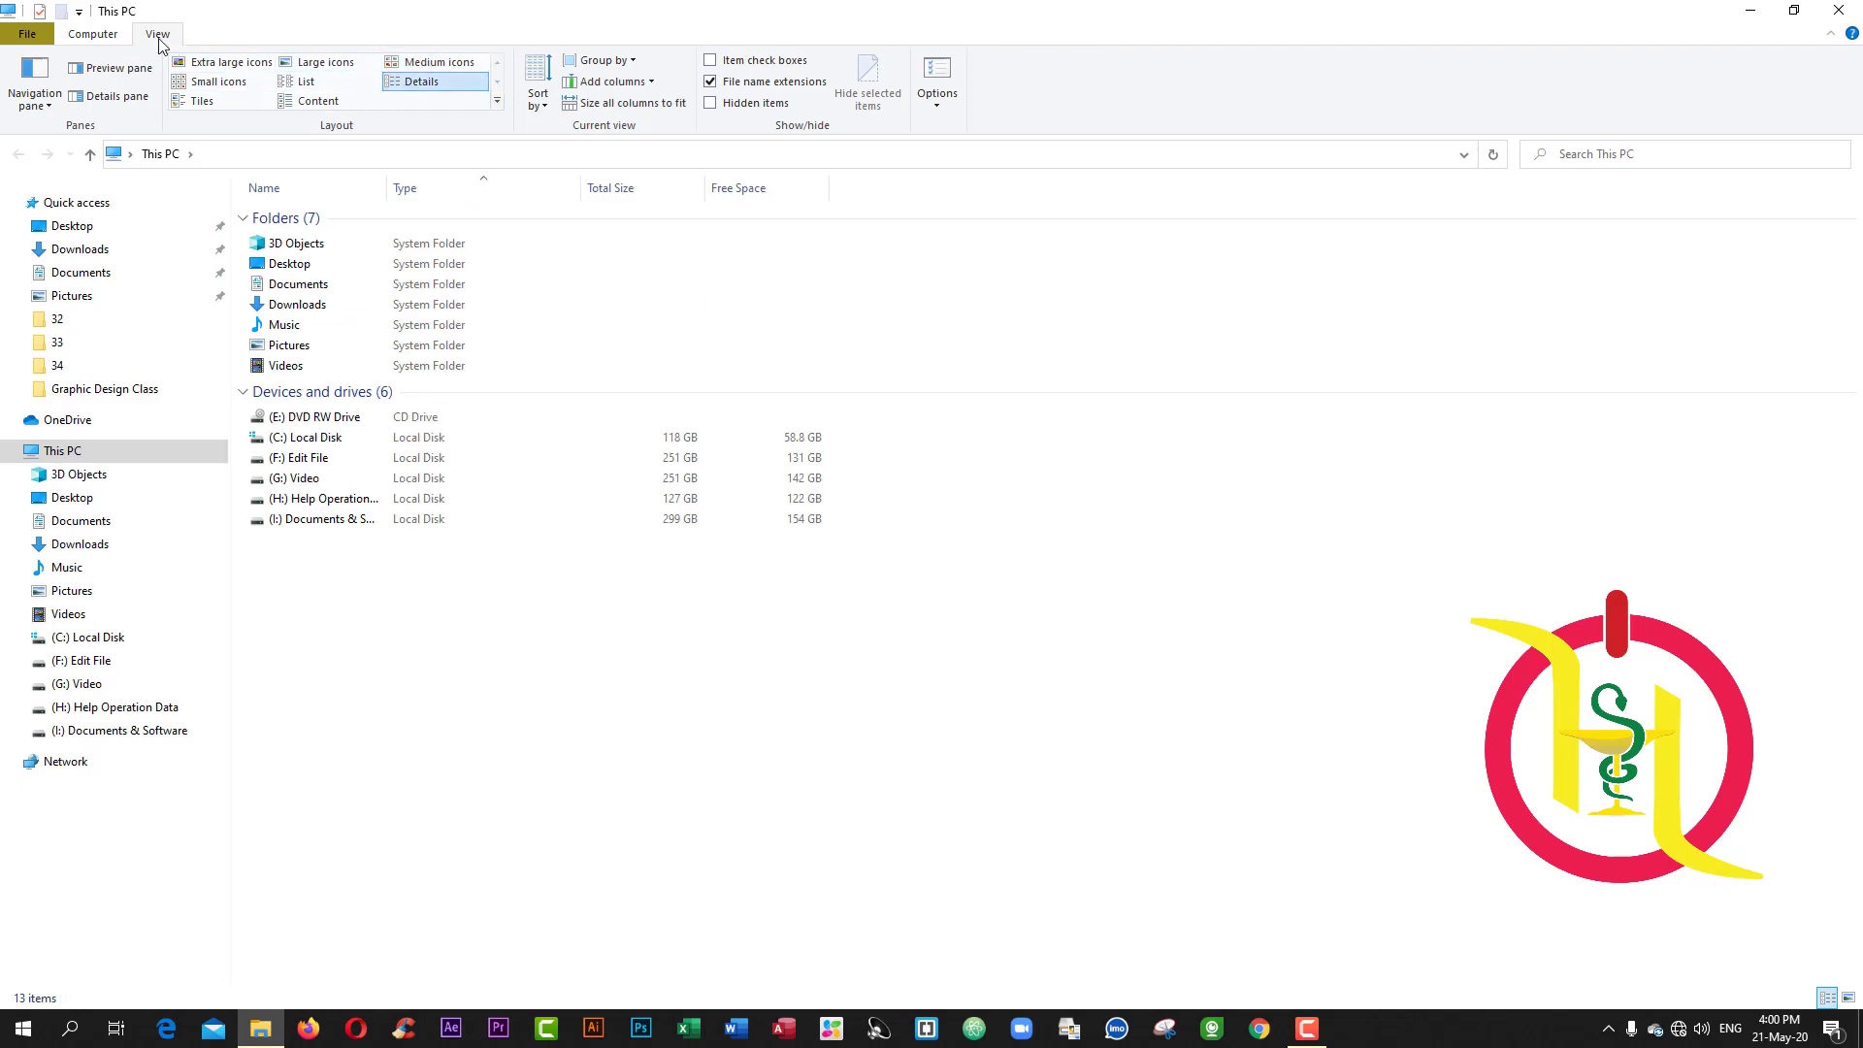
Step: Compare the Extra large icons and Small icons layouts, and set the This PC layout to Tiles
click(201, 64)
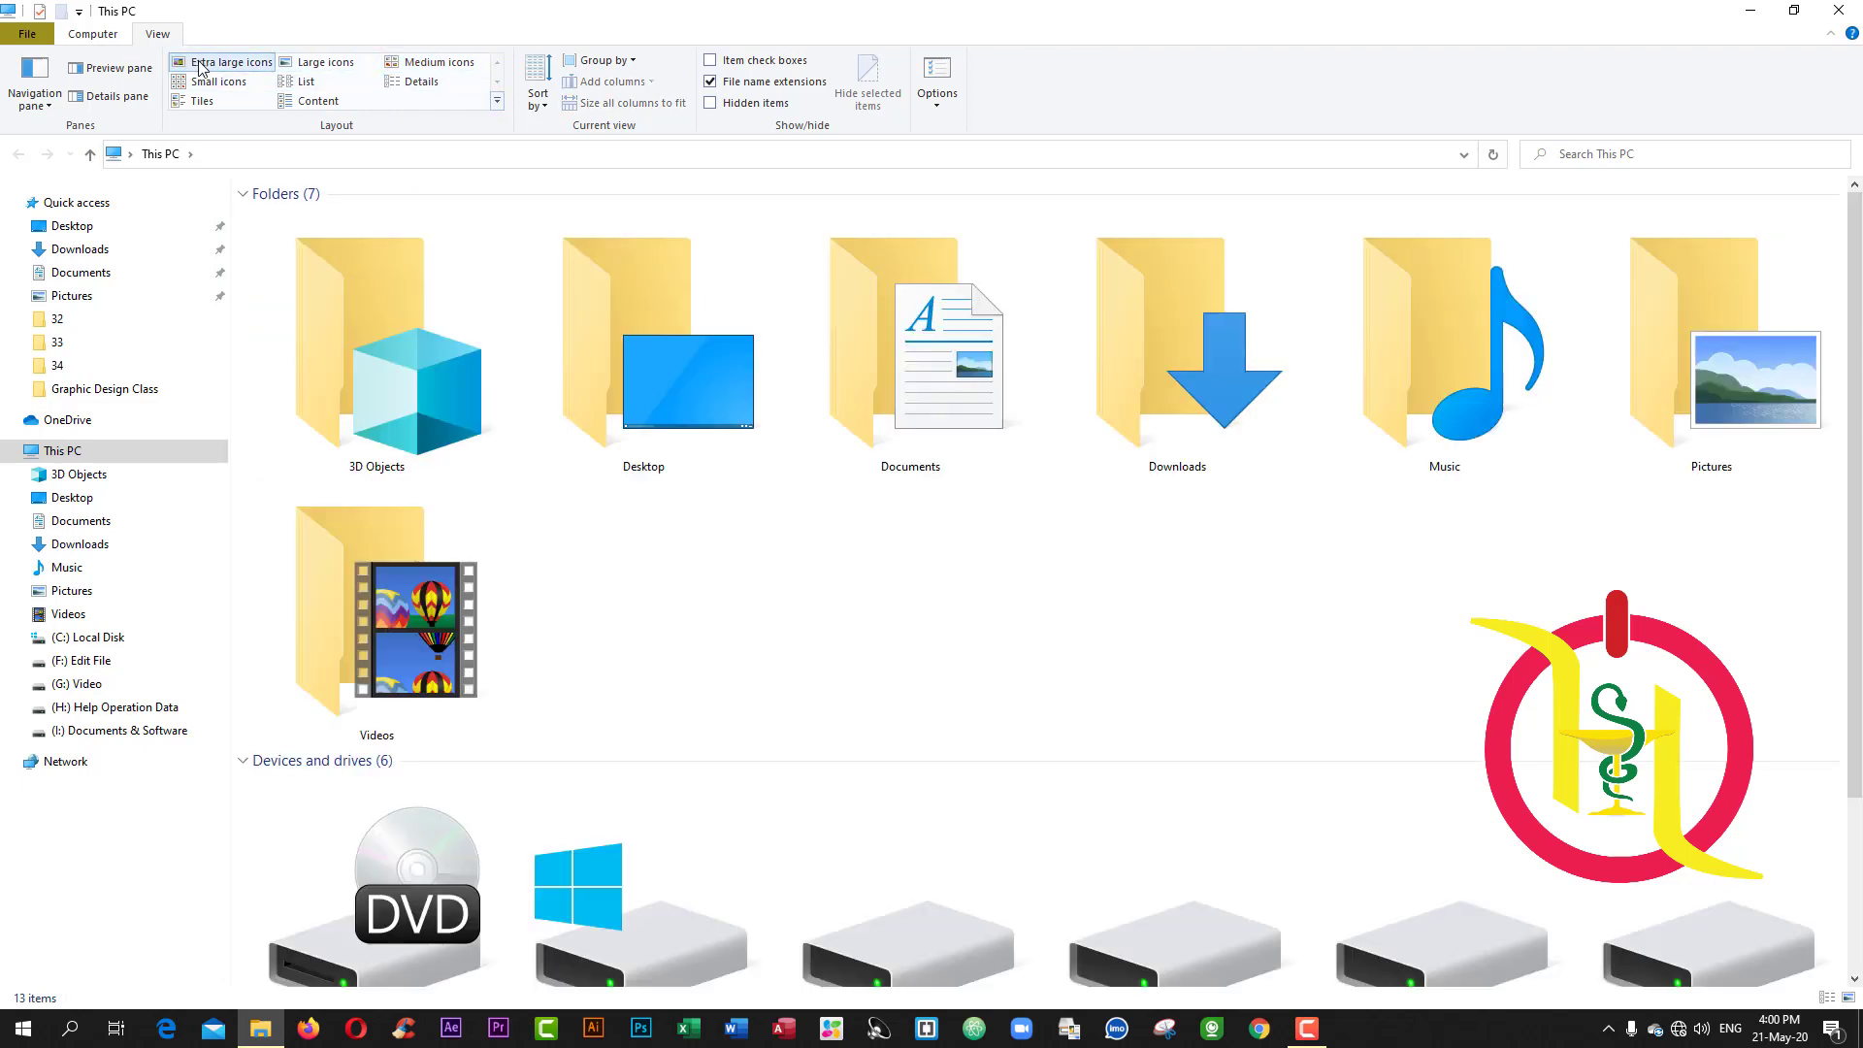
click(204, 82)
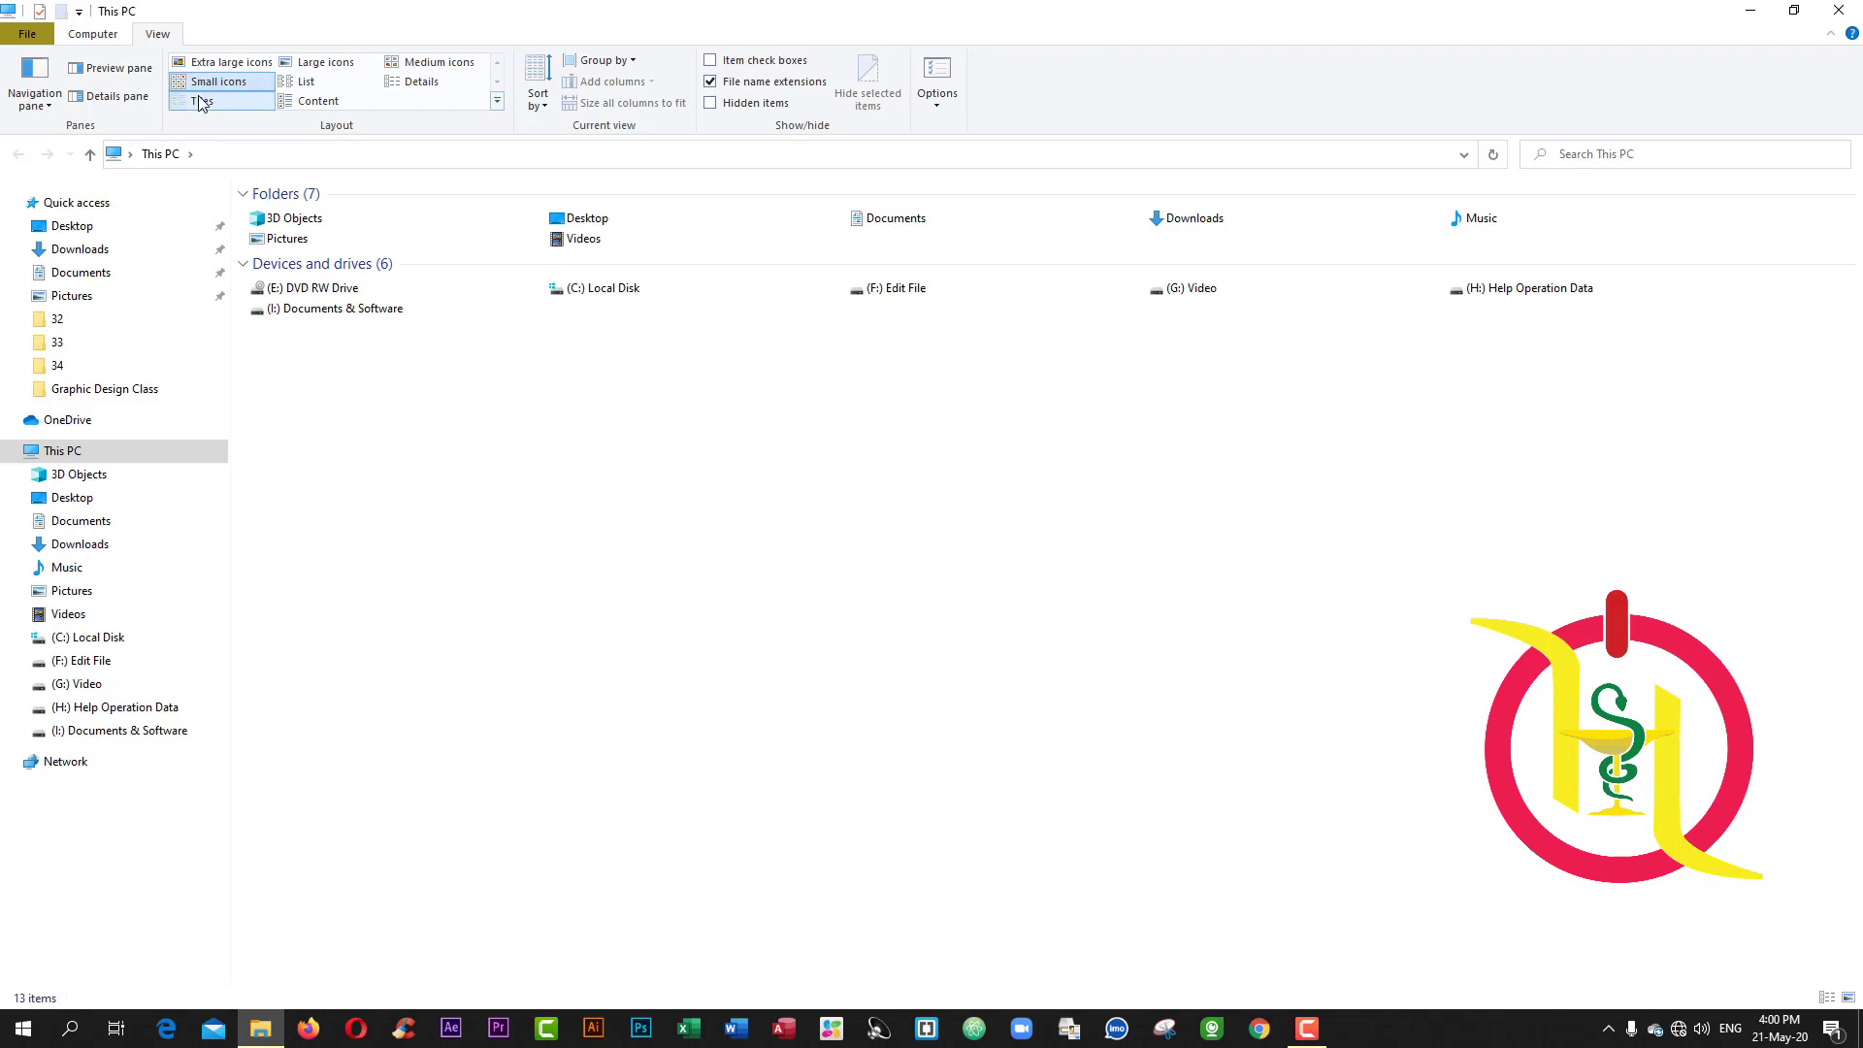
click(201, 101)
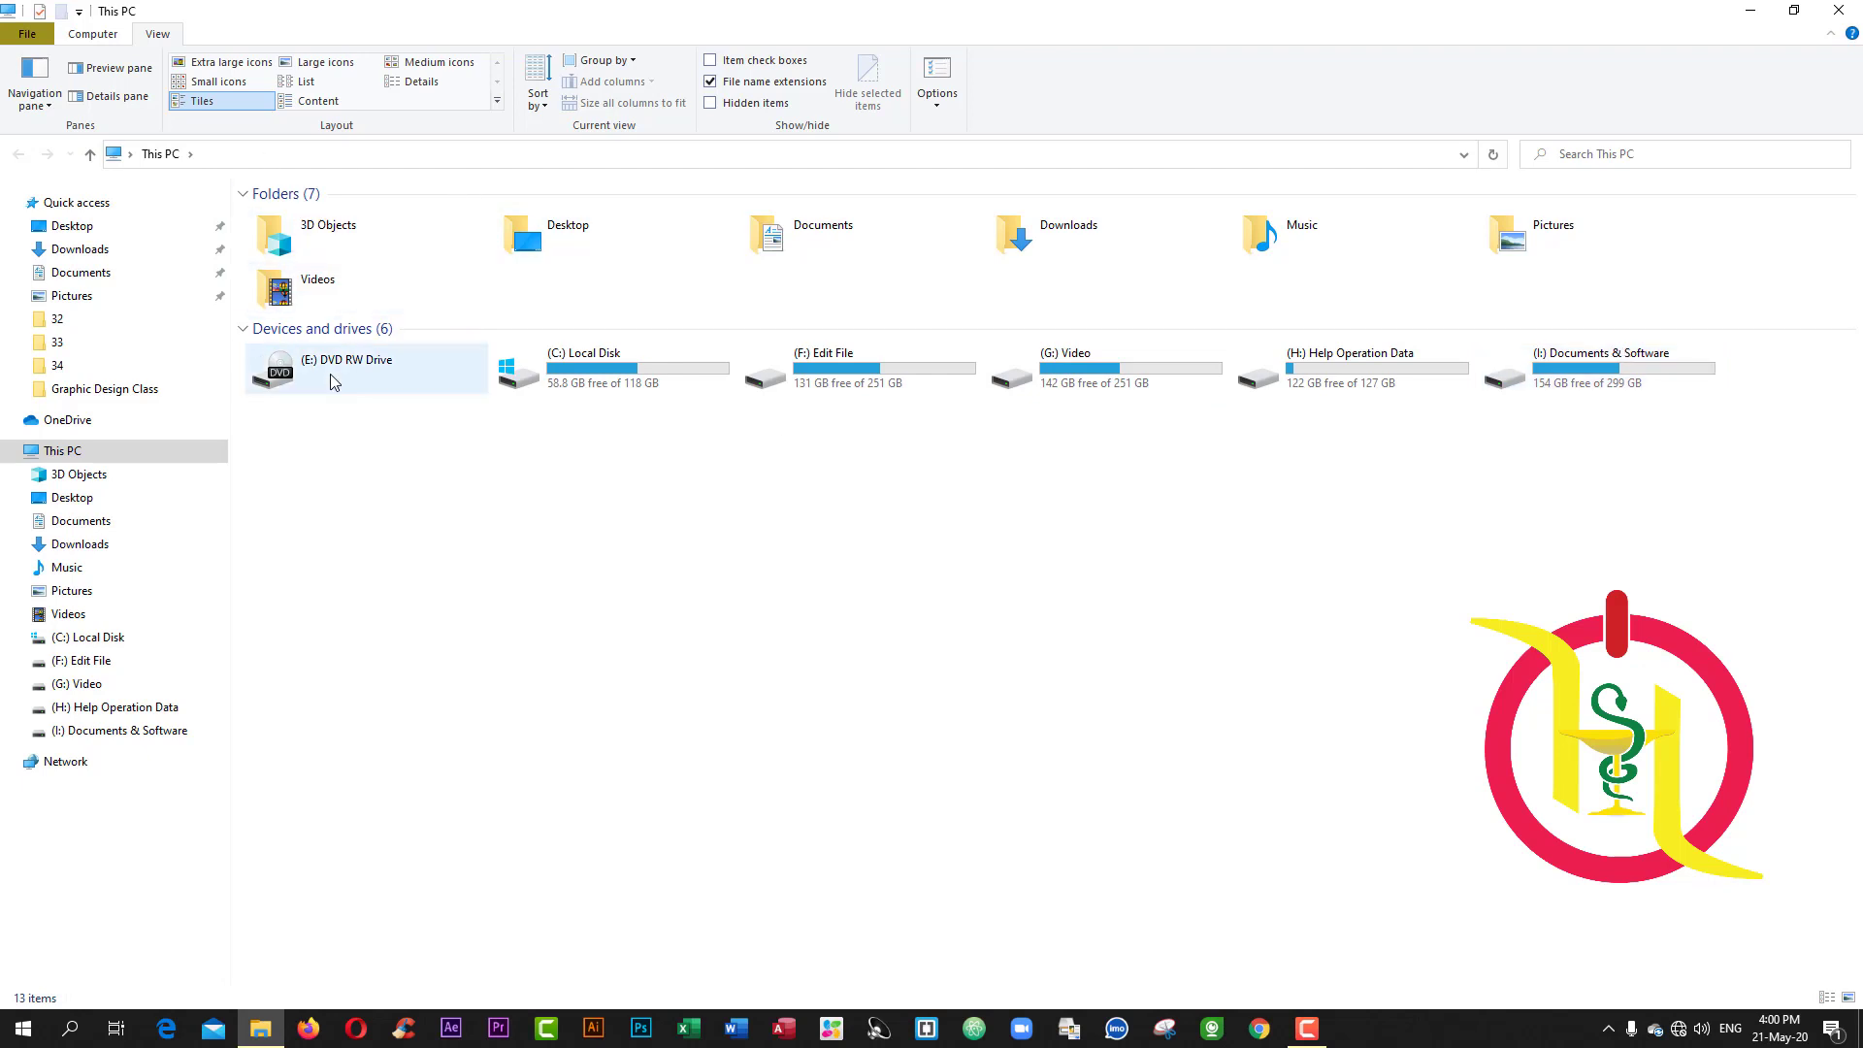
Step: Point out the (C:) Local Disk drive and the other hard drives by selecting them, and clear the selection
click(93, 39)
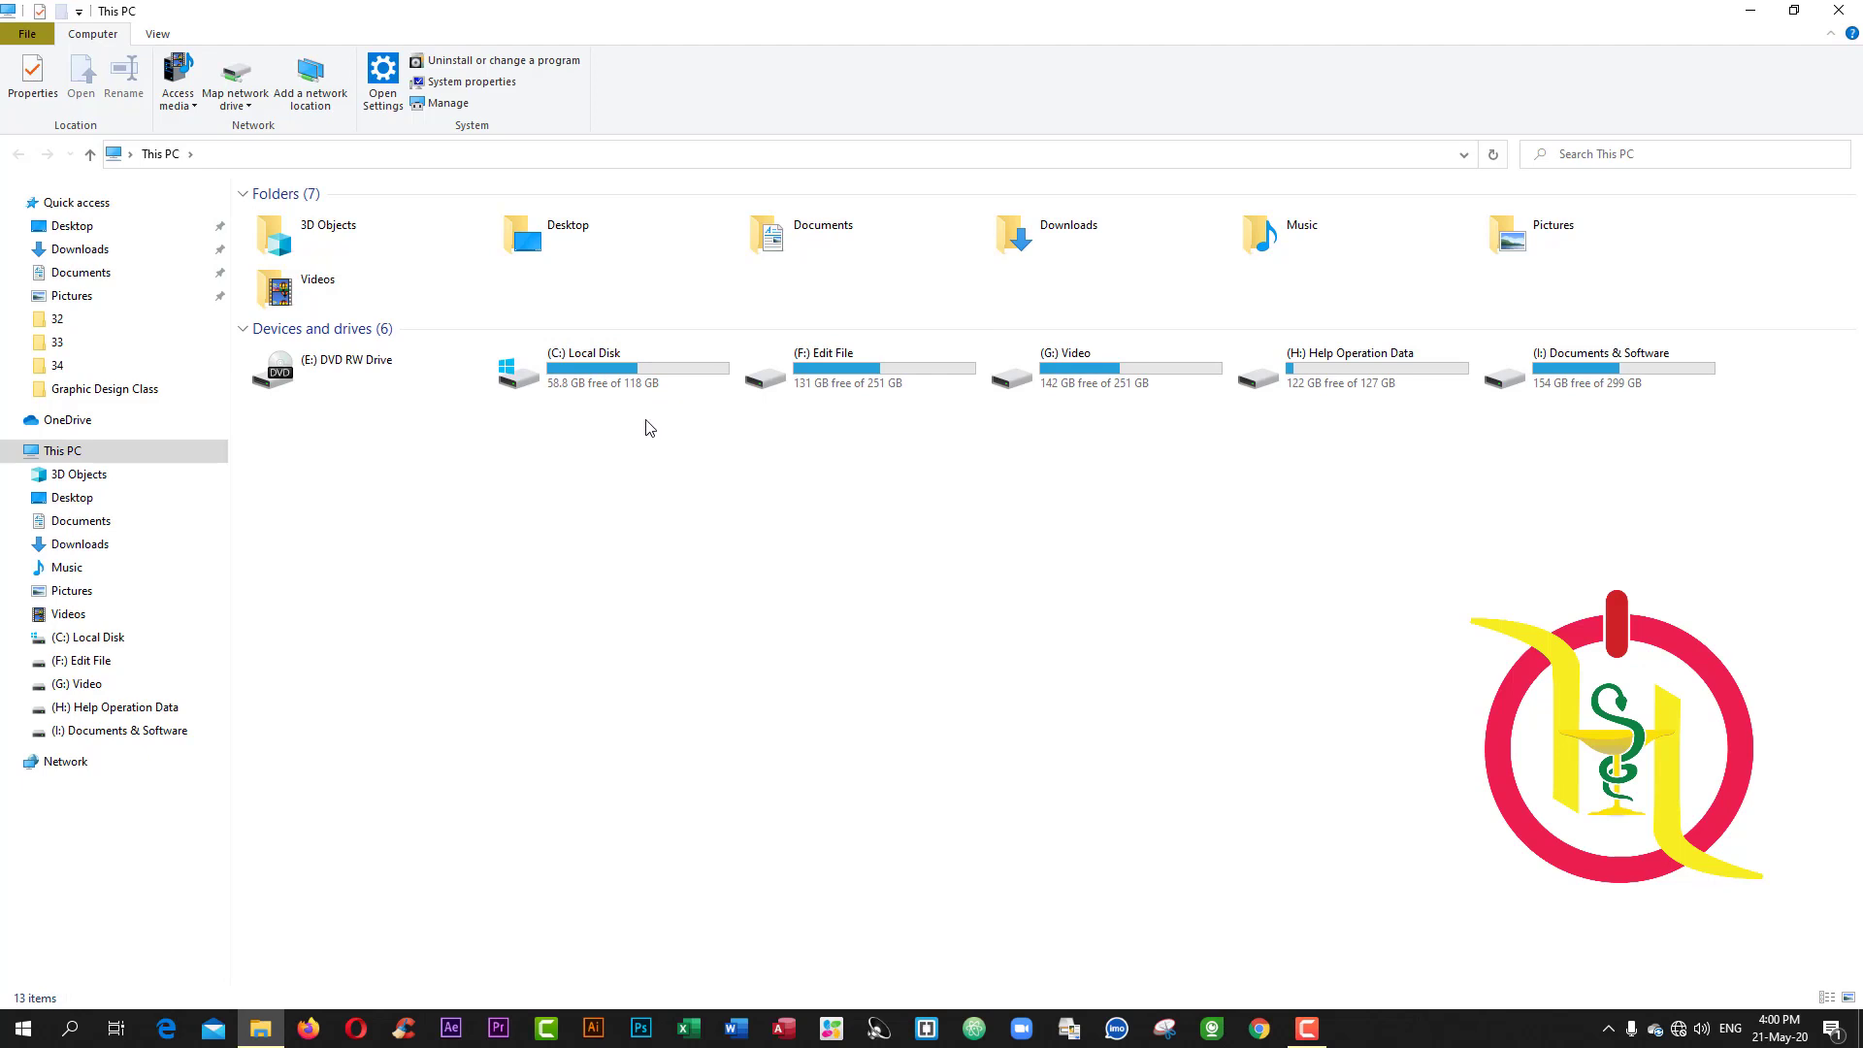
click(624, 388)
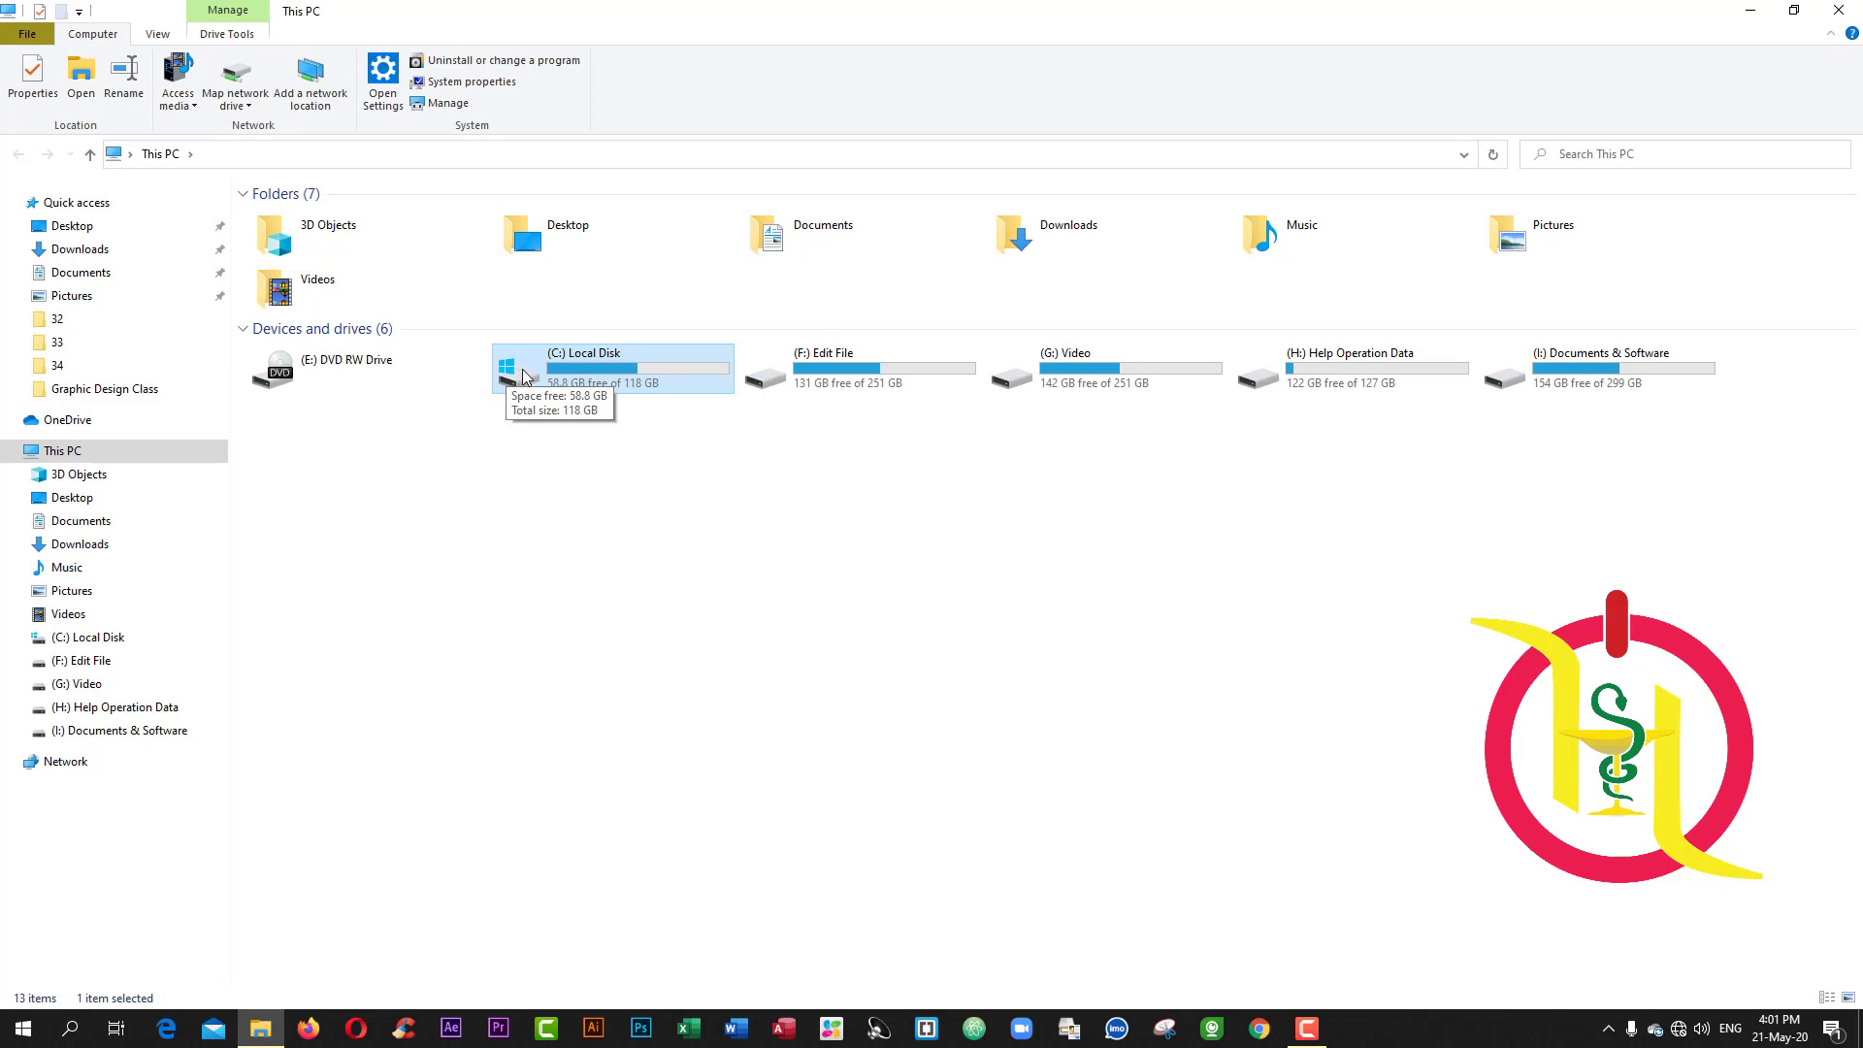
drag(1650, 462, 885, 357)
click(932, 432)
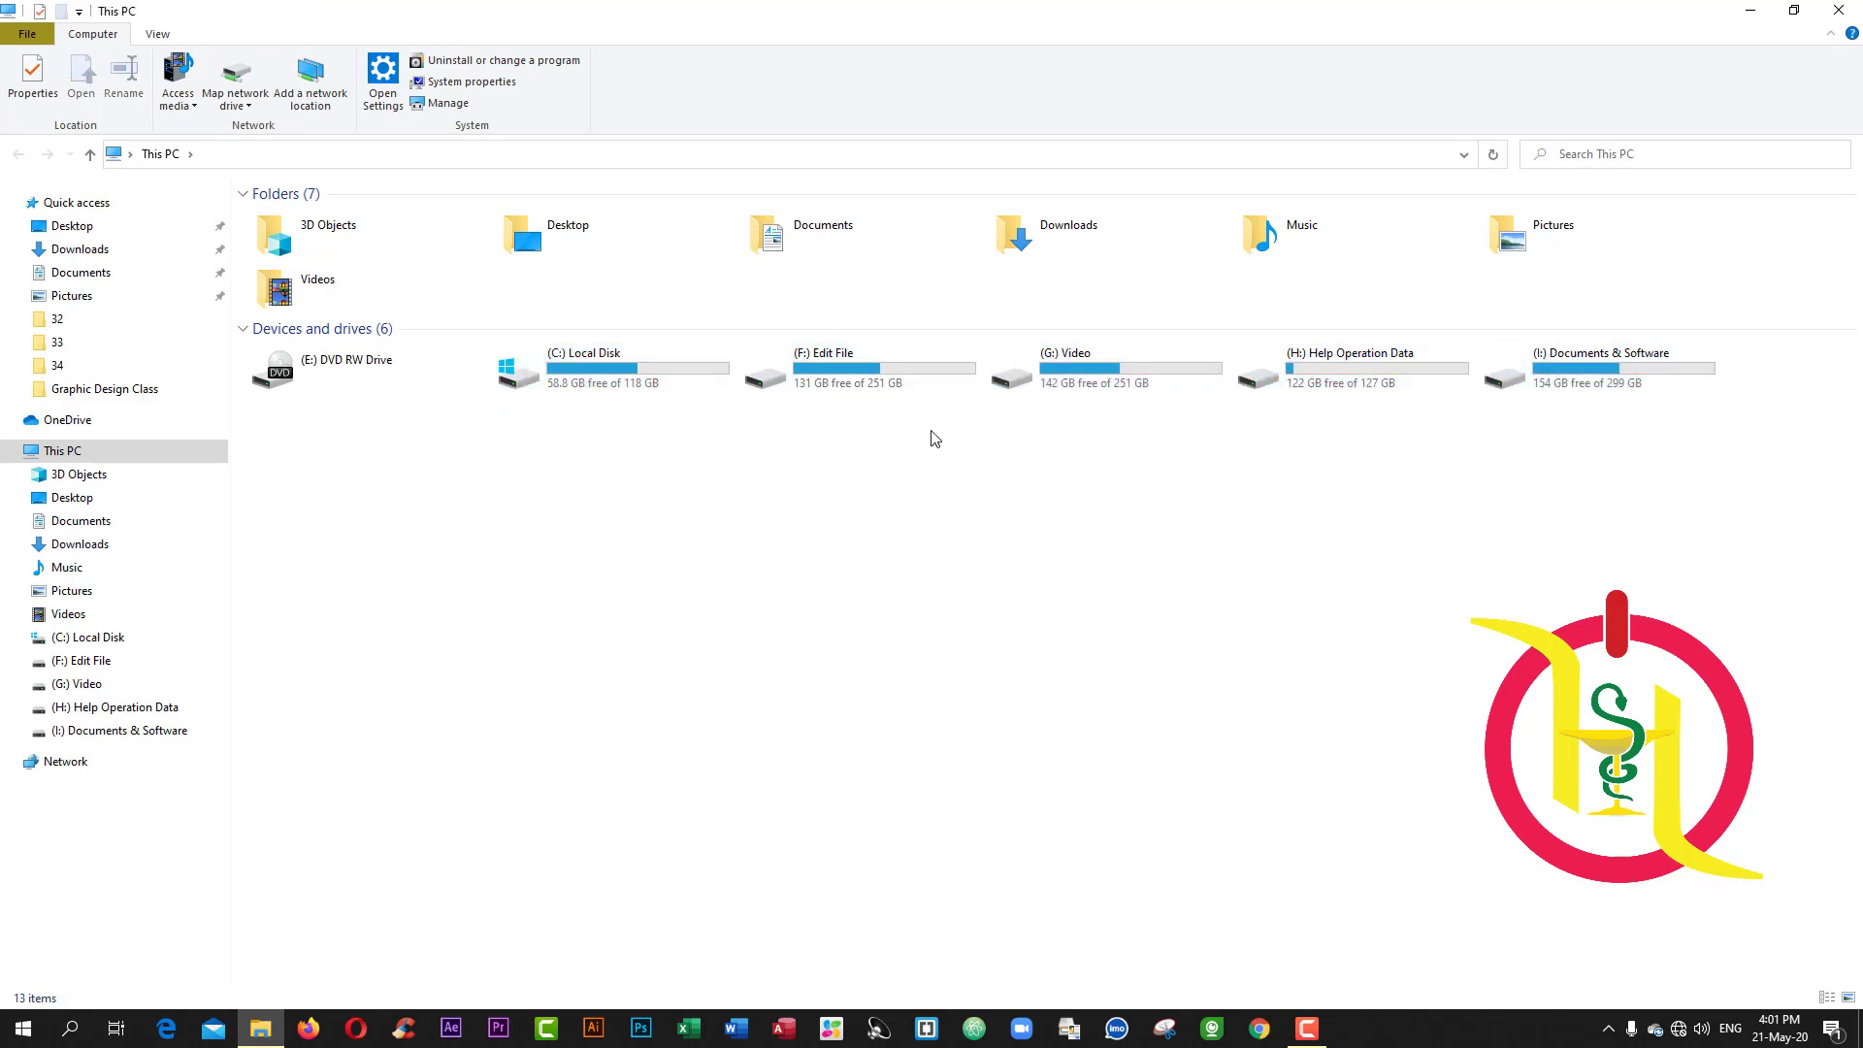
Step: View the contents of the (F:) Edit File and (G:) Video drives, returning to This PC after each
double_click(887, 384)
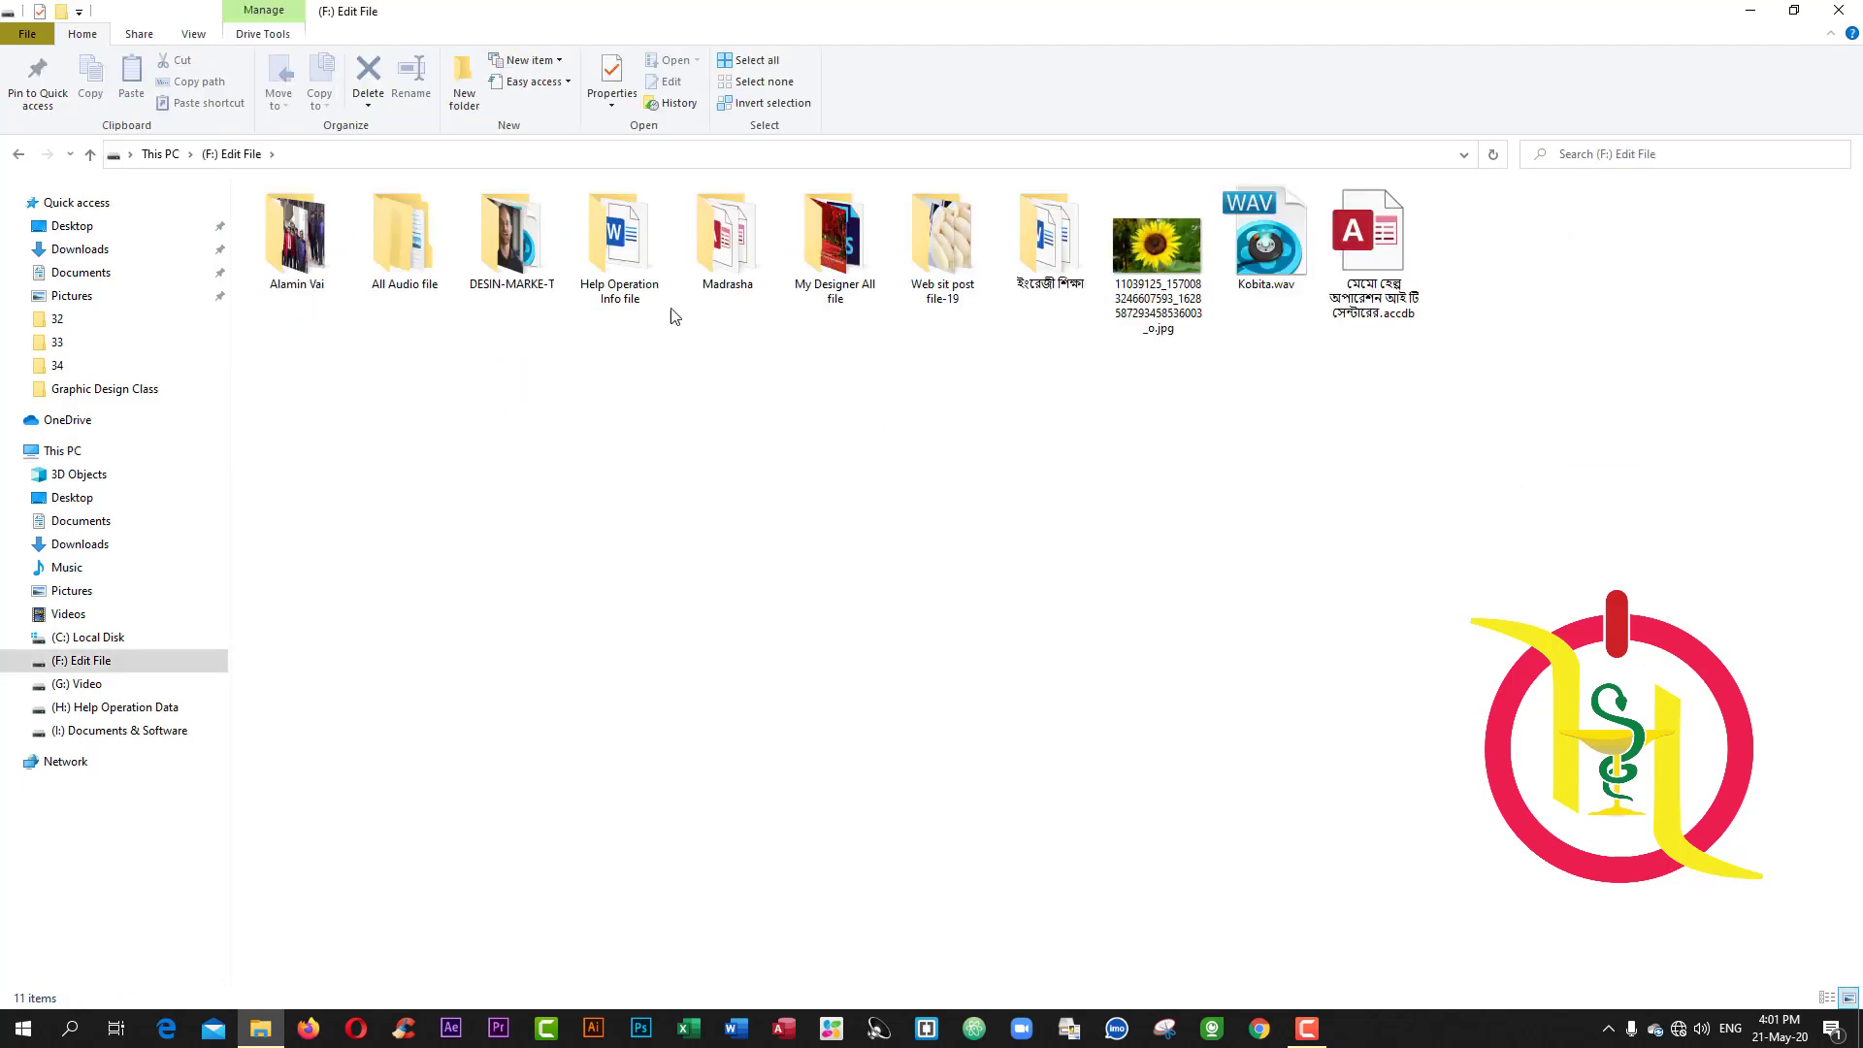
click(89, 155)
click(1045, 374)
double_click(1045, 374)
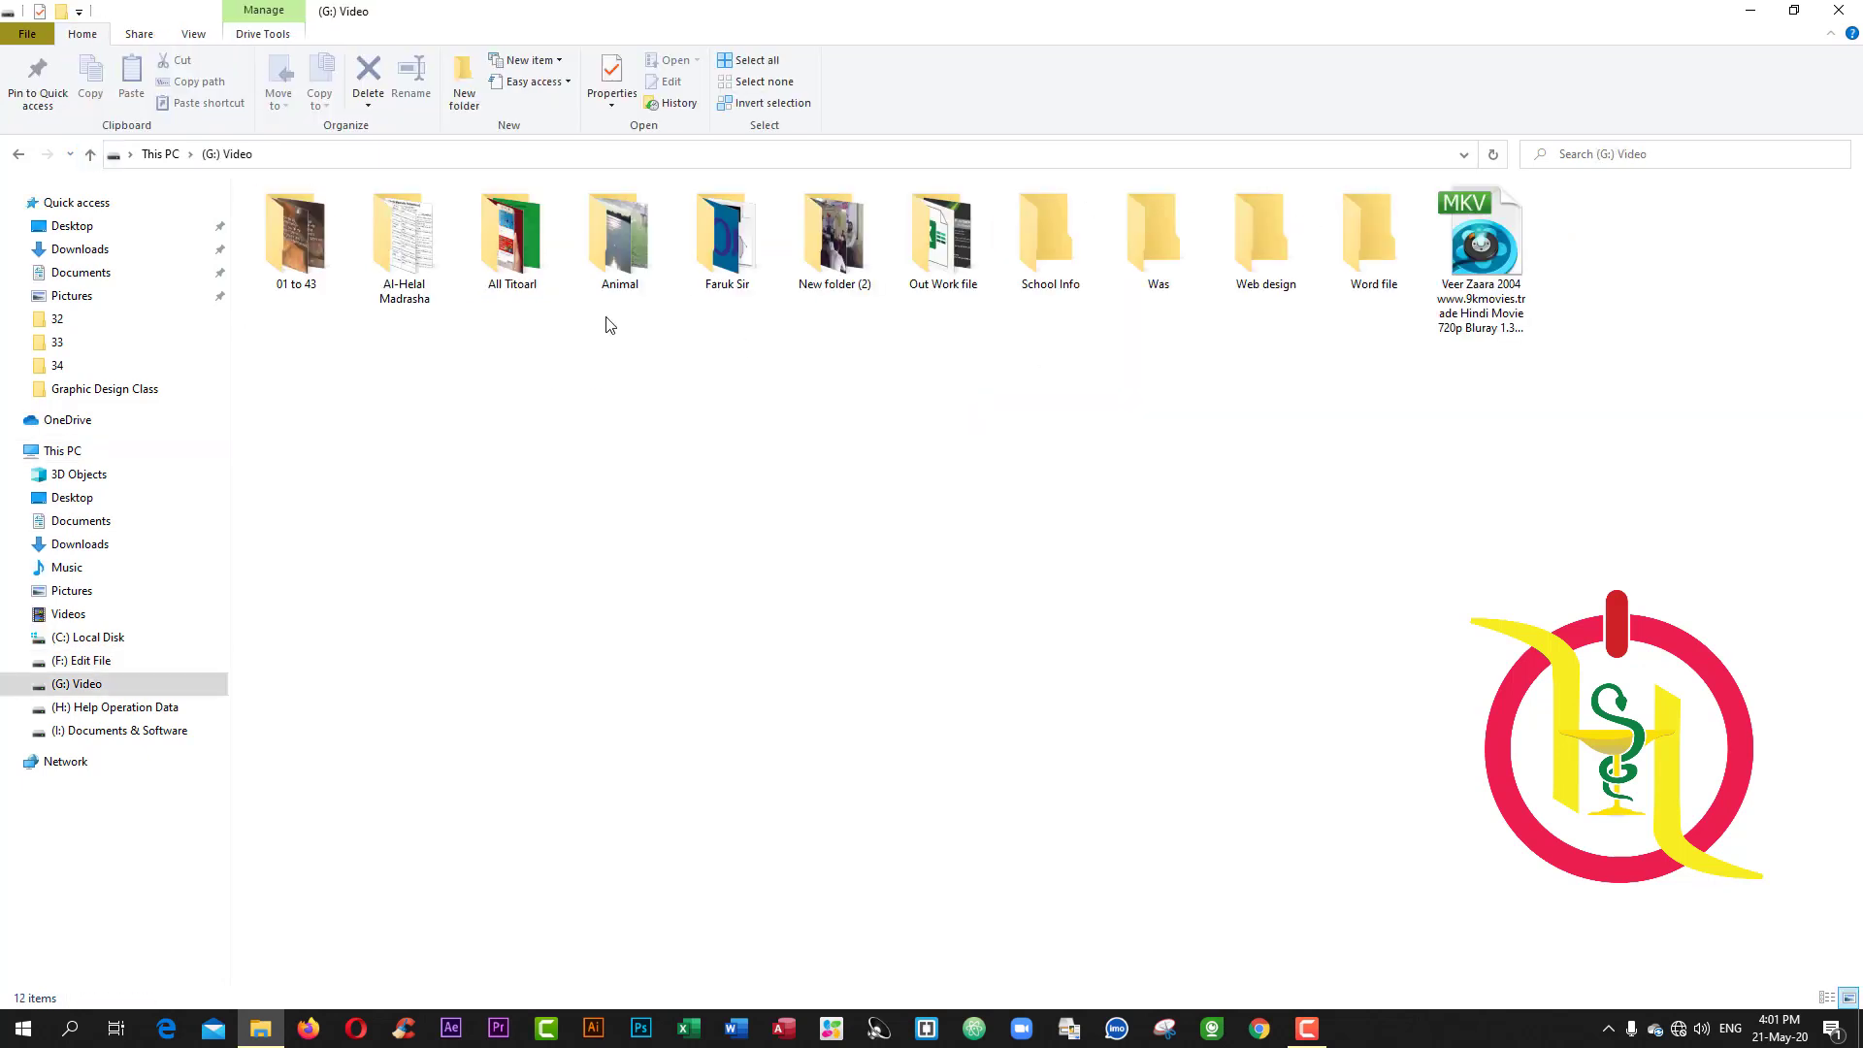
click(89, 154)
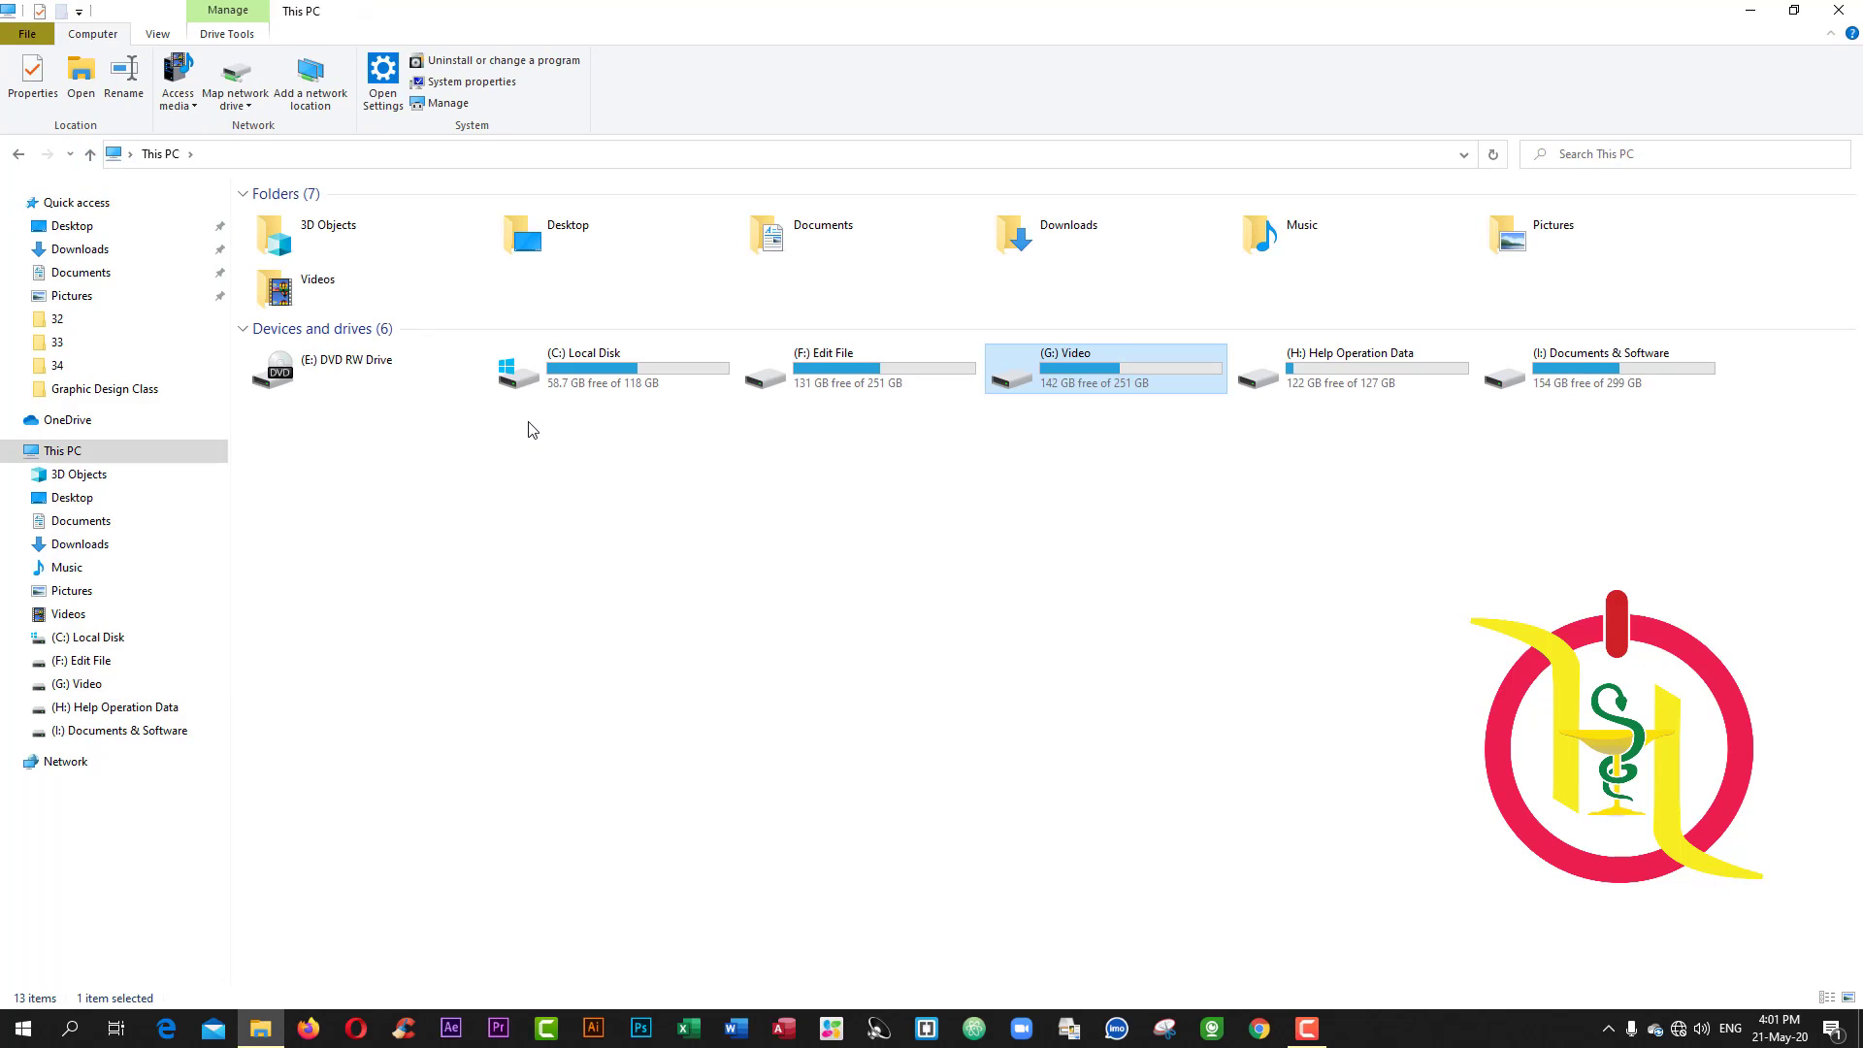
click(746, 478)
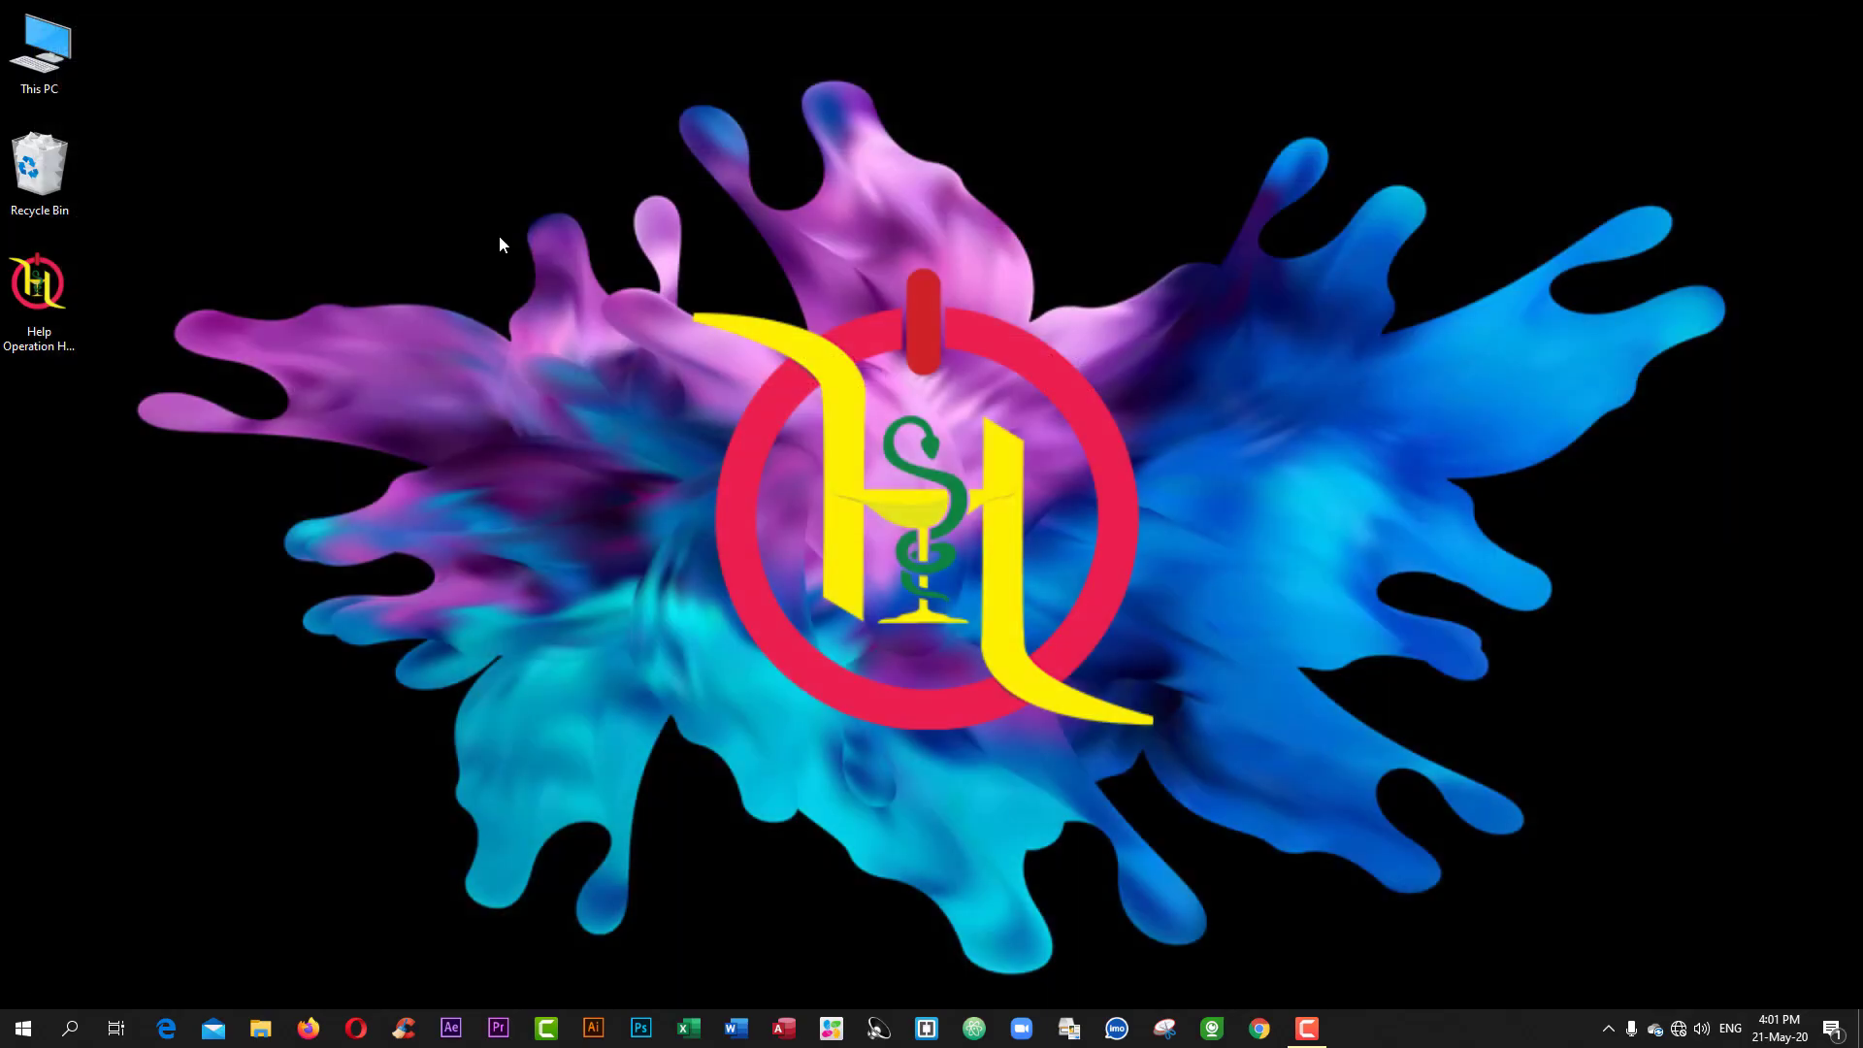
Step: Refresh the Windows desktop twice
right_click(500, 237)
click(514, 291)
right_click(446, 236)
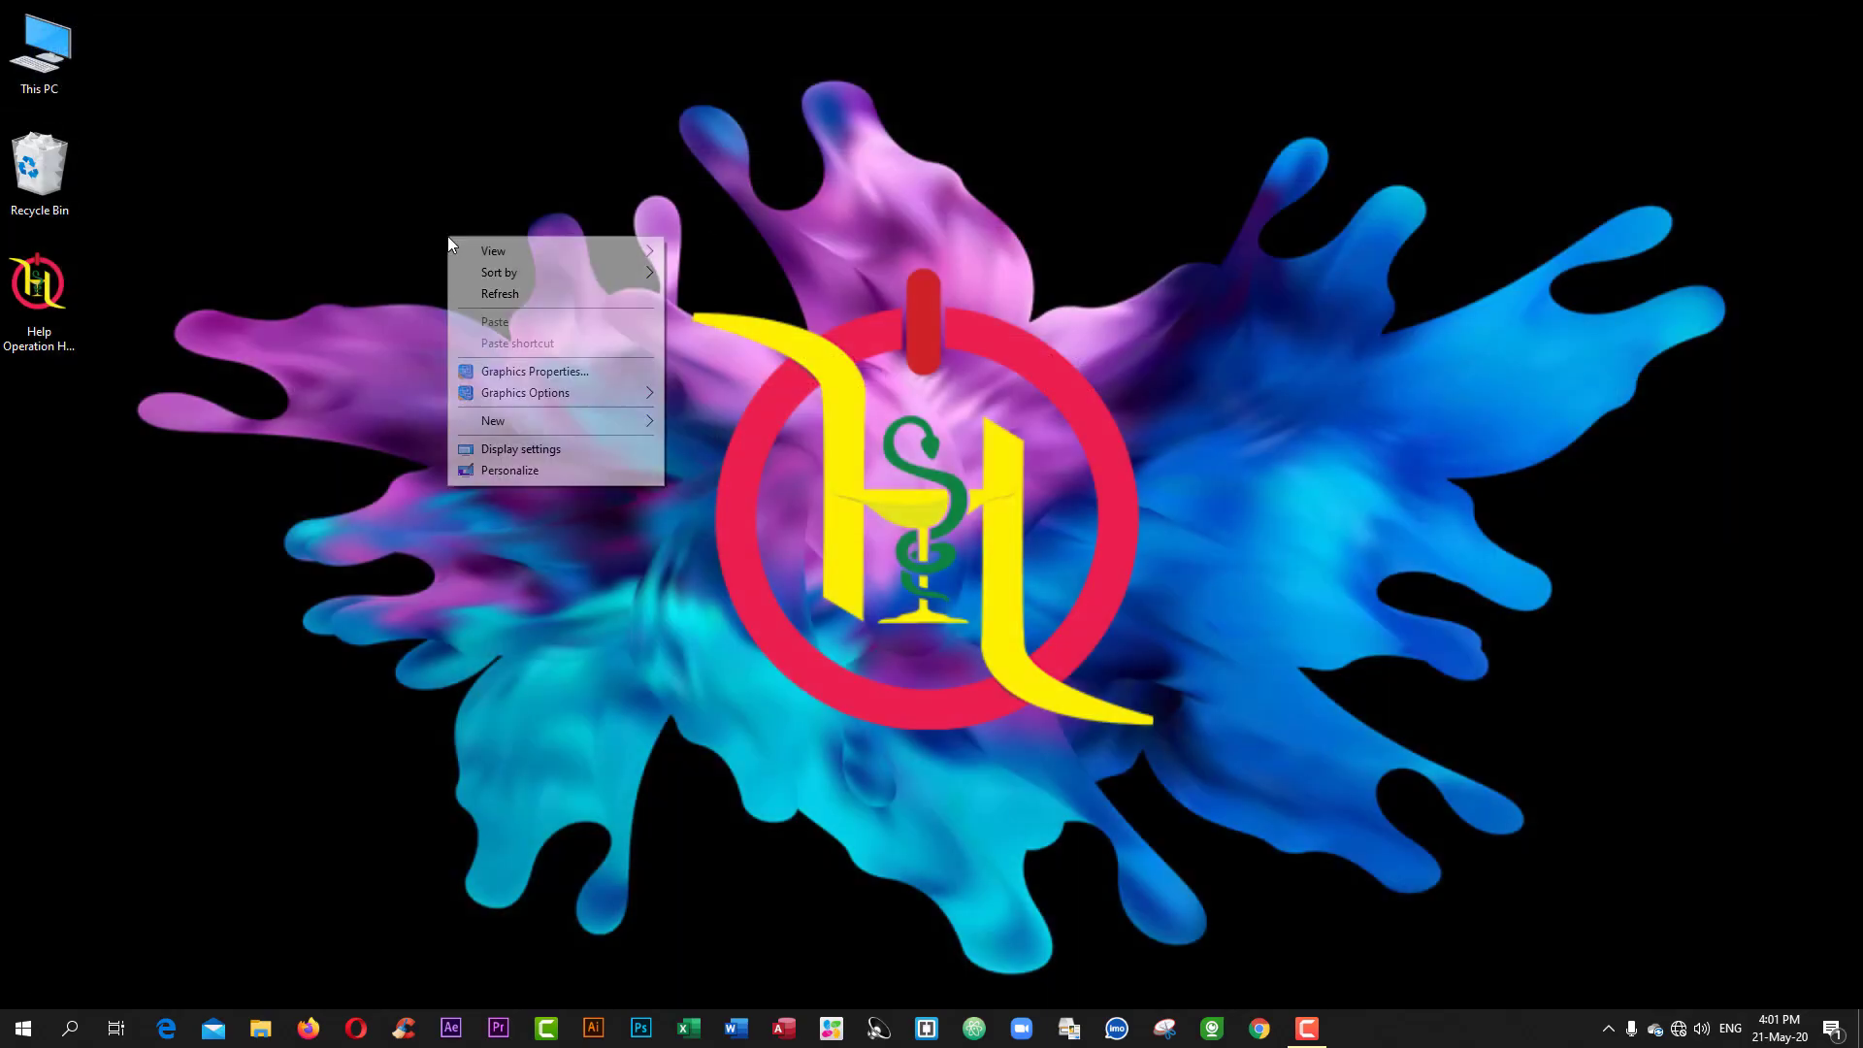
click(482, 294)
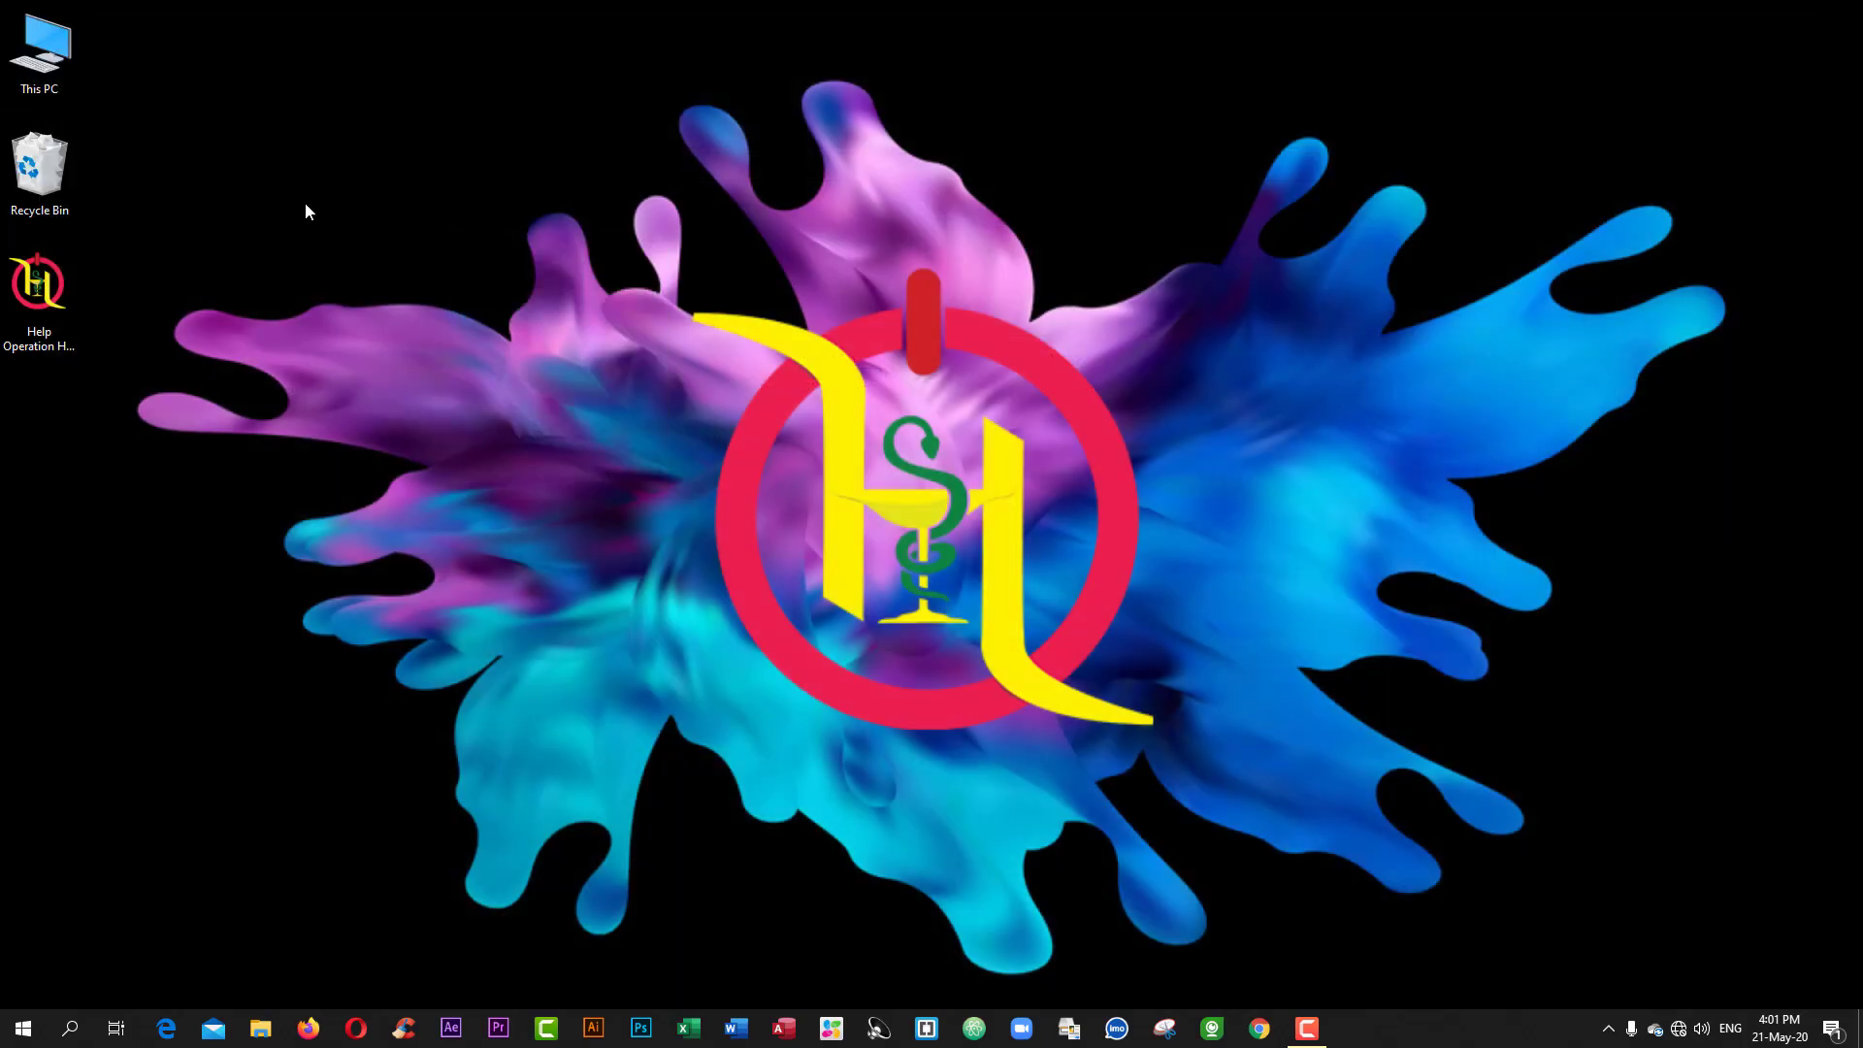
Step: View the basic system information through the properties of the This PC desktop icon, and close the System window
right_click(51, 58)
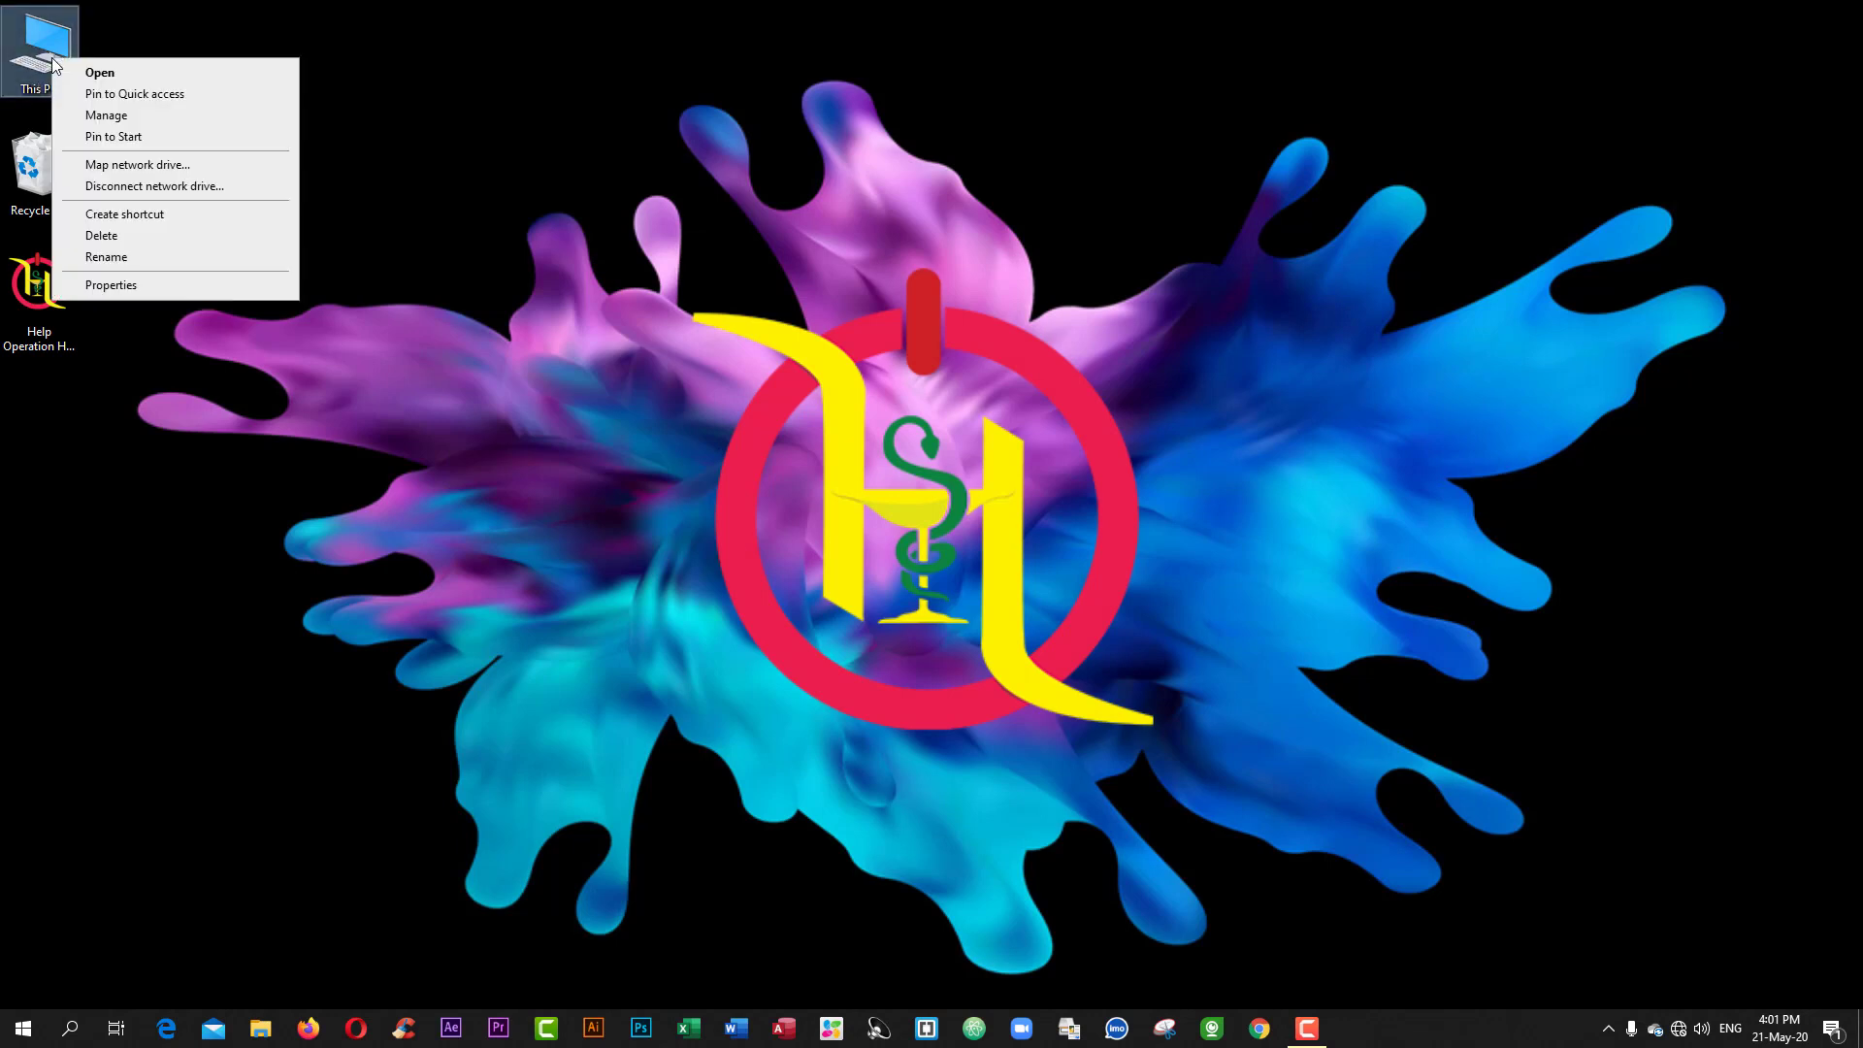
click(119, 289)
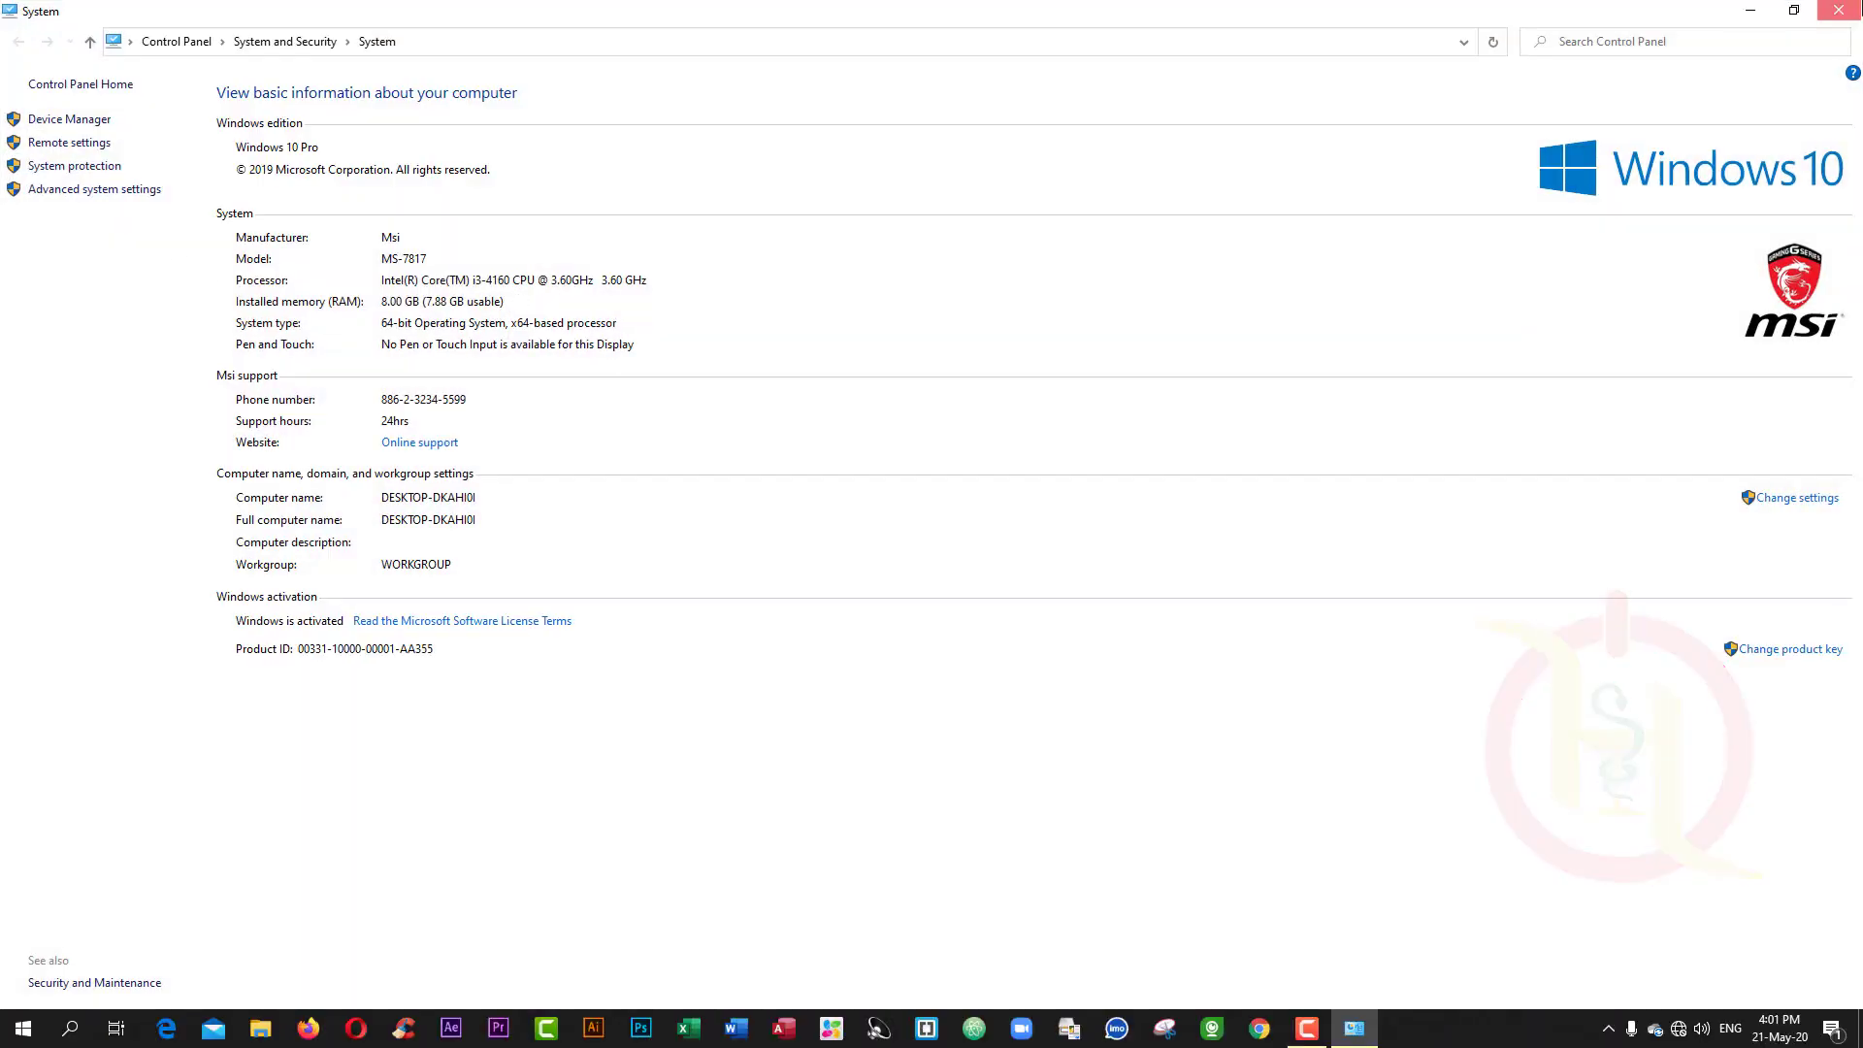
click(1839, 10)
Step: Reopen the properties of This PC, restore the System window down to a smaller size and maximize it again
right_click(33, 70)
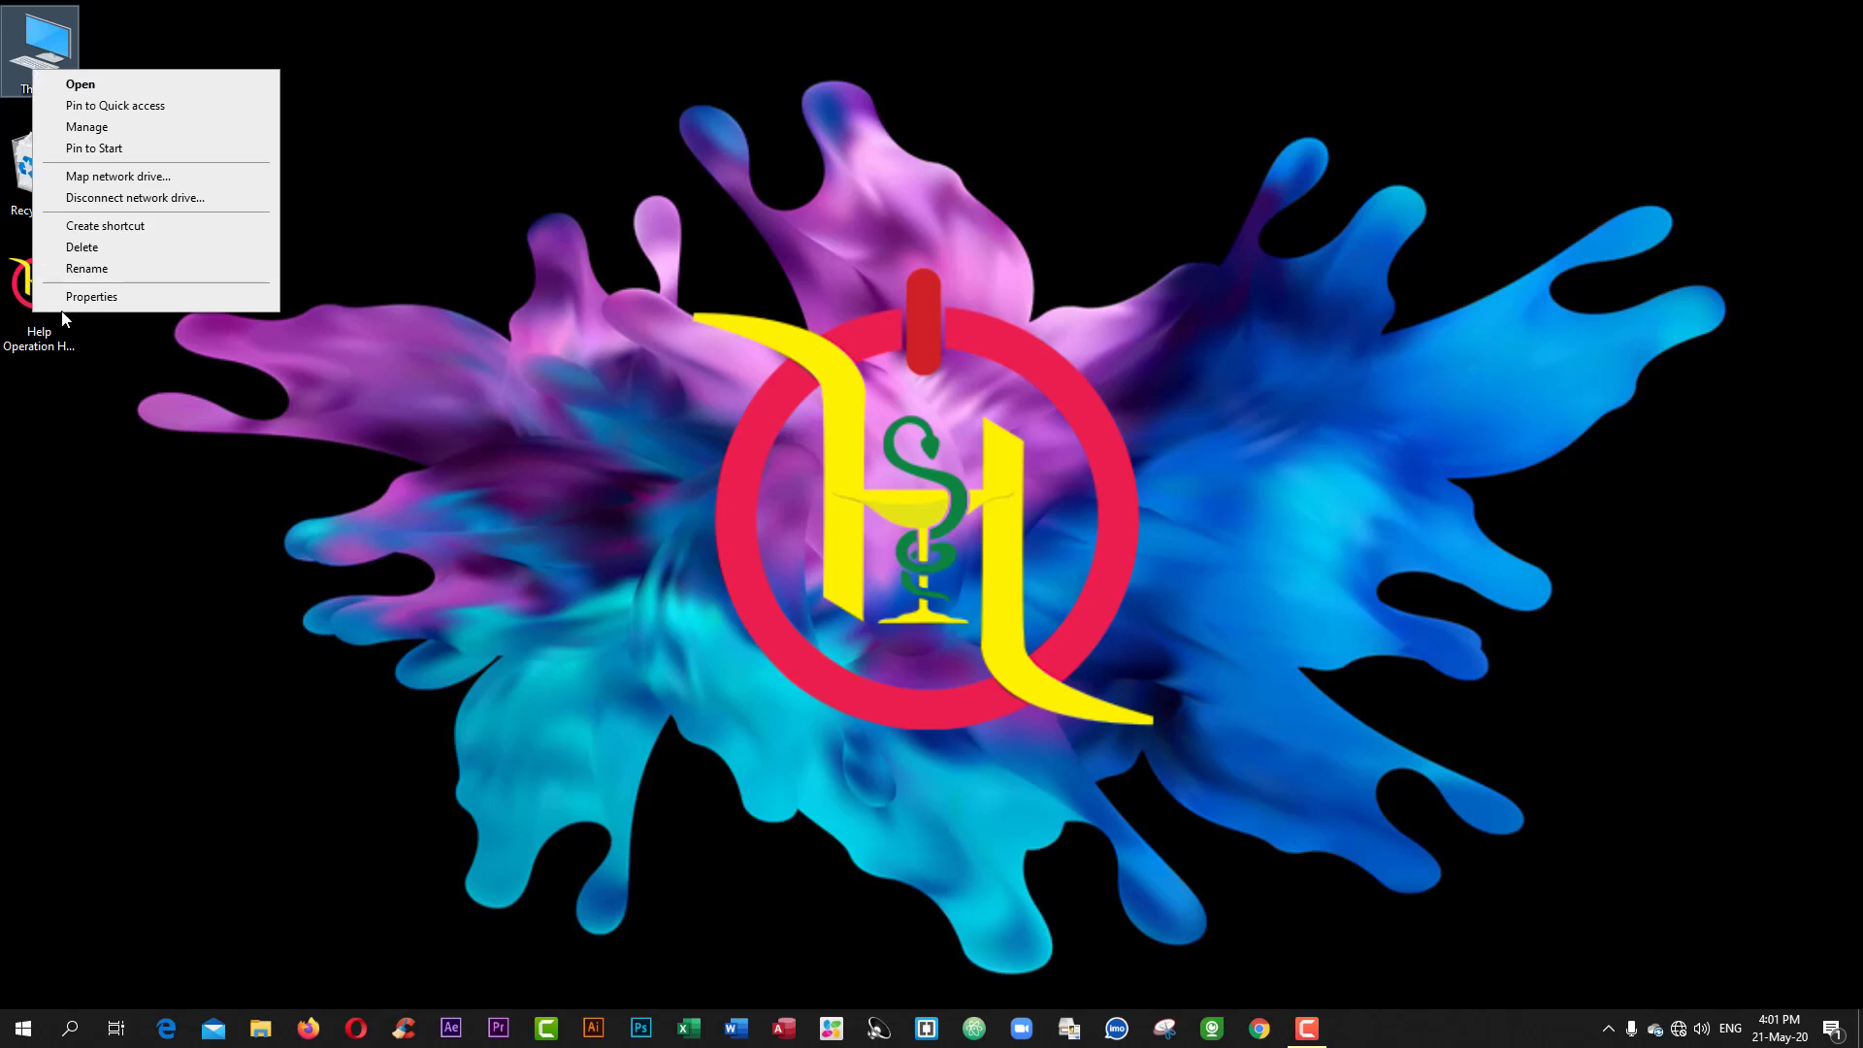
click(95, 297)
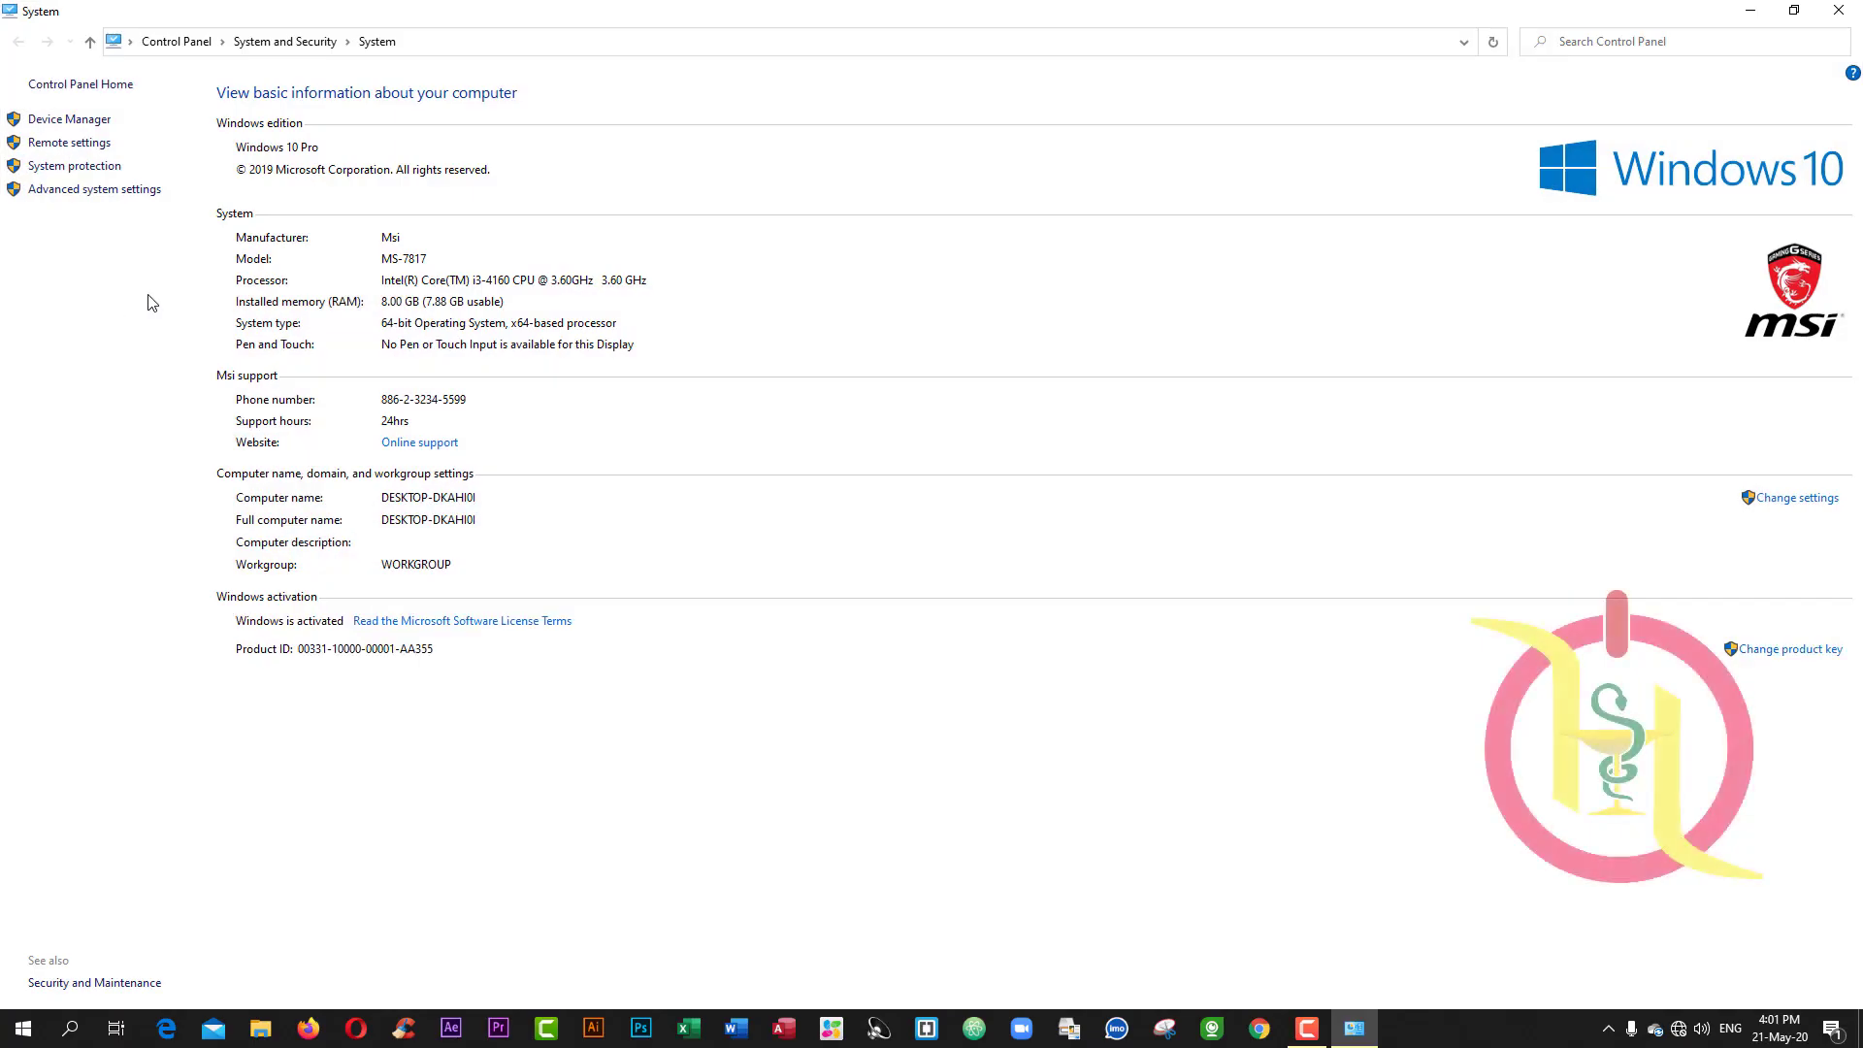
click(1793, 9)
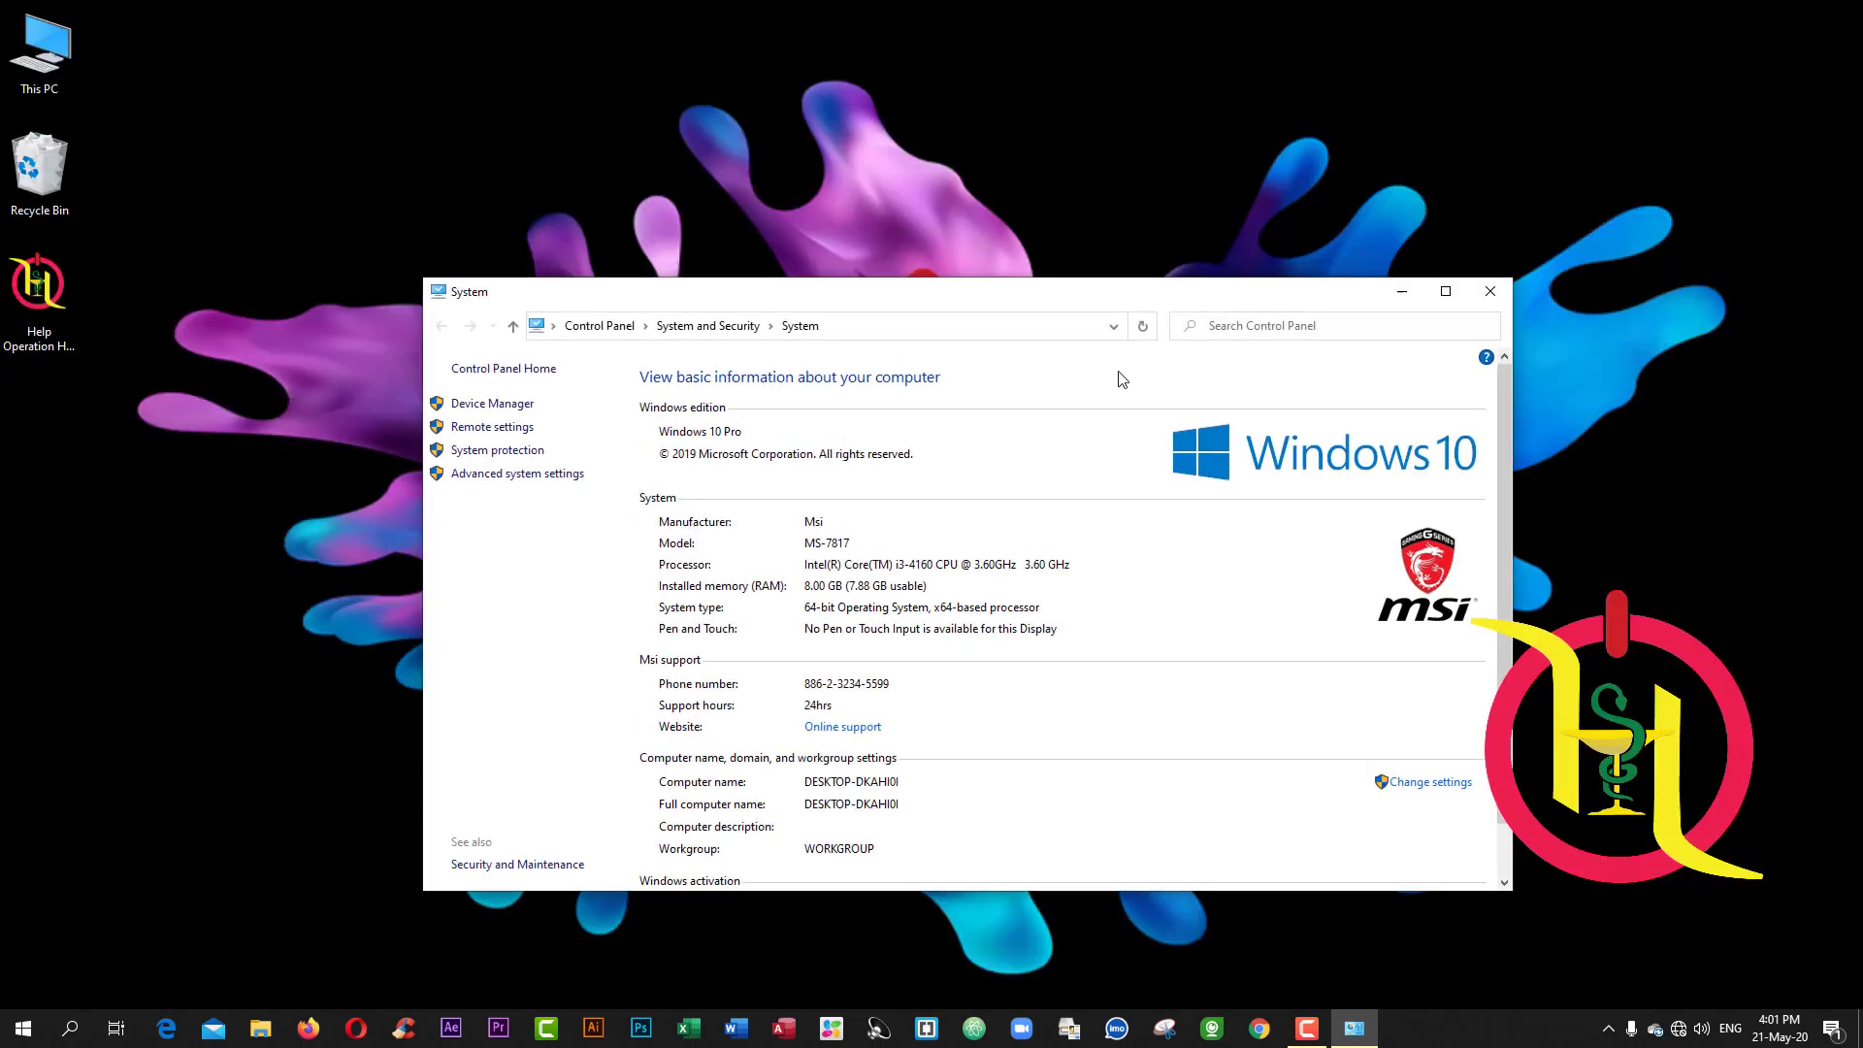
click(1447, 291)
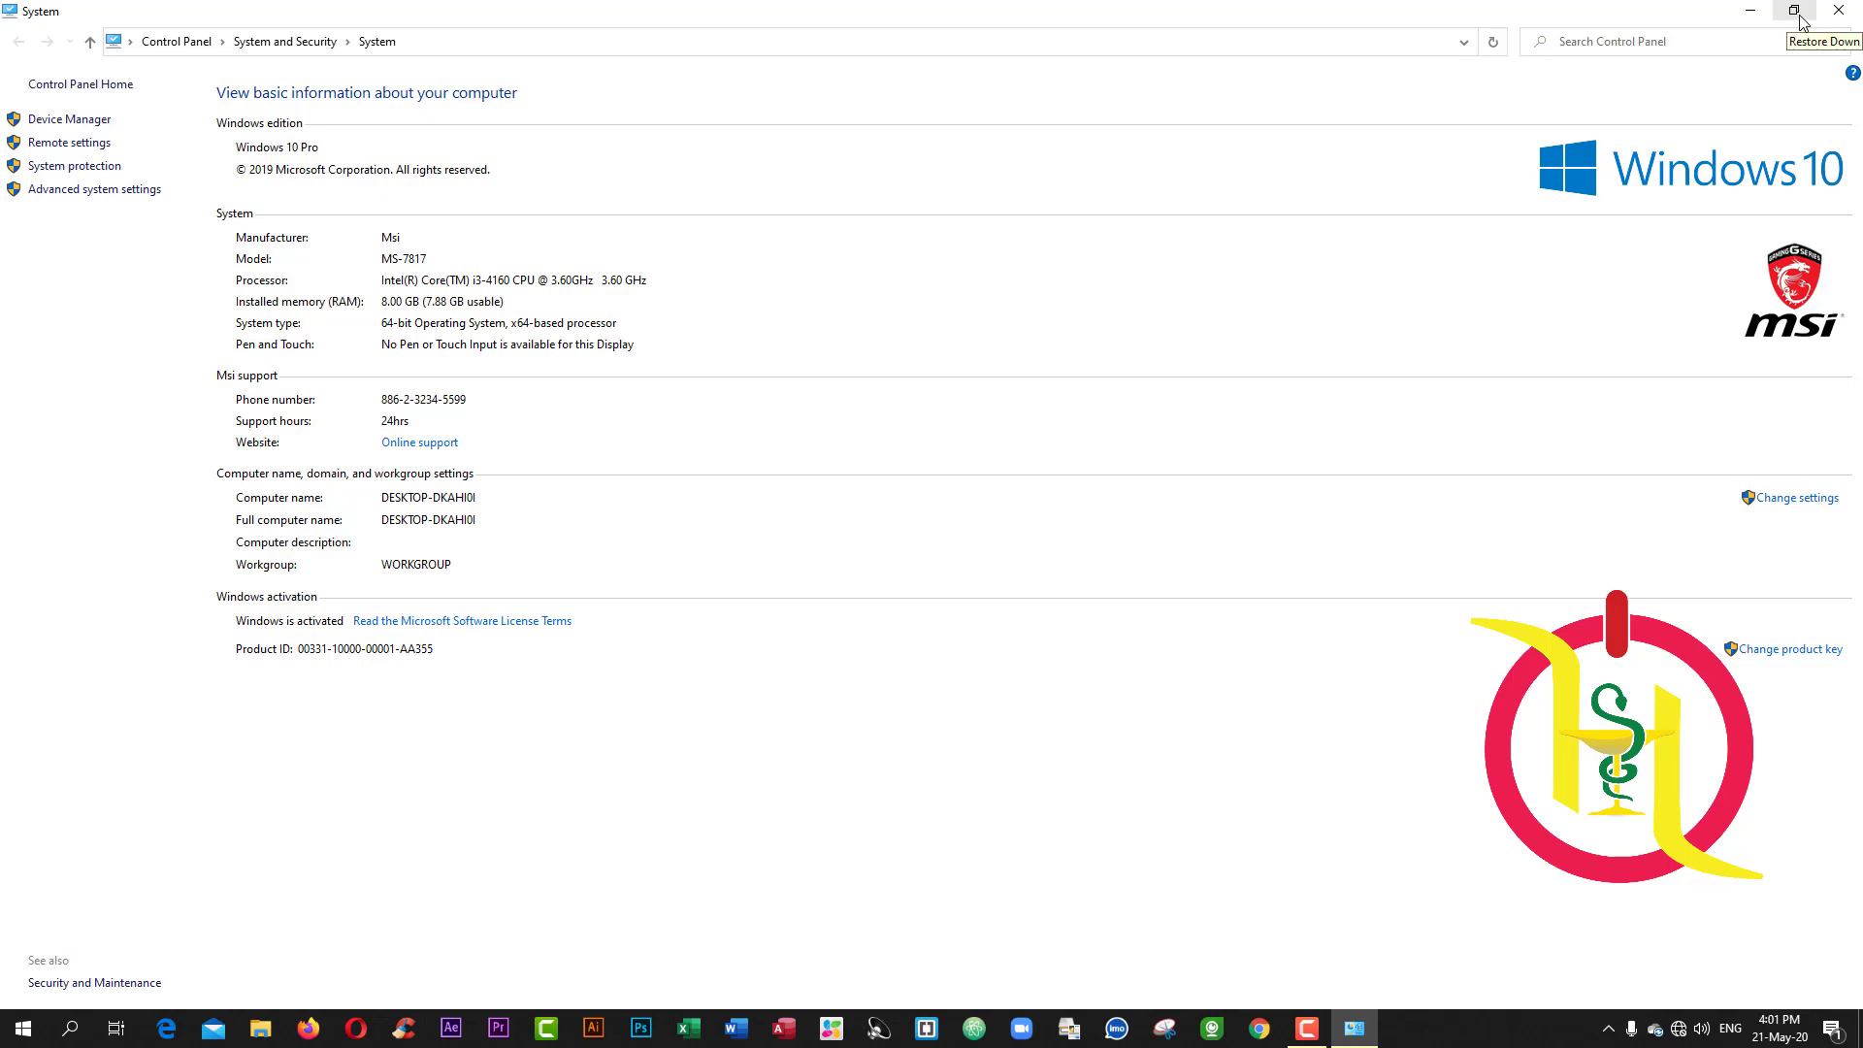
Step: Demonstrate minimizing the System window and bringing it back twice, and switch it between restored and maximized size
click(1750, 9)
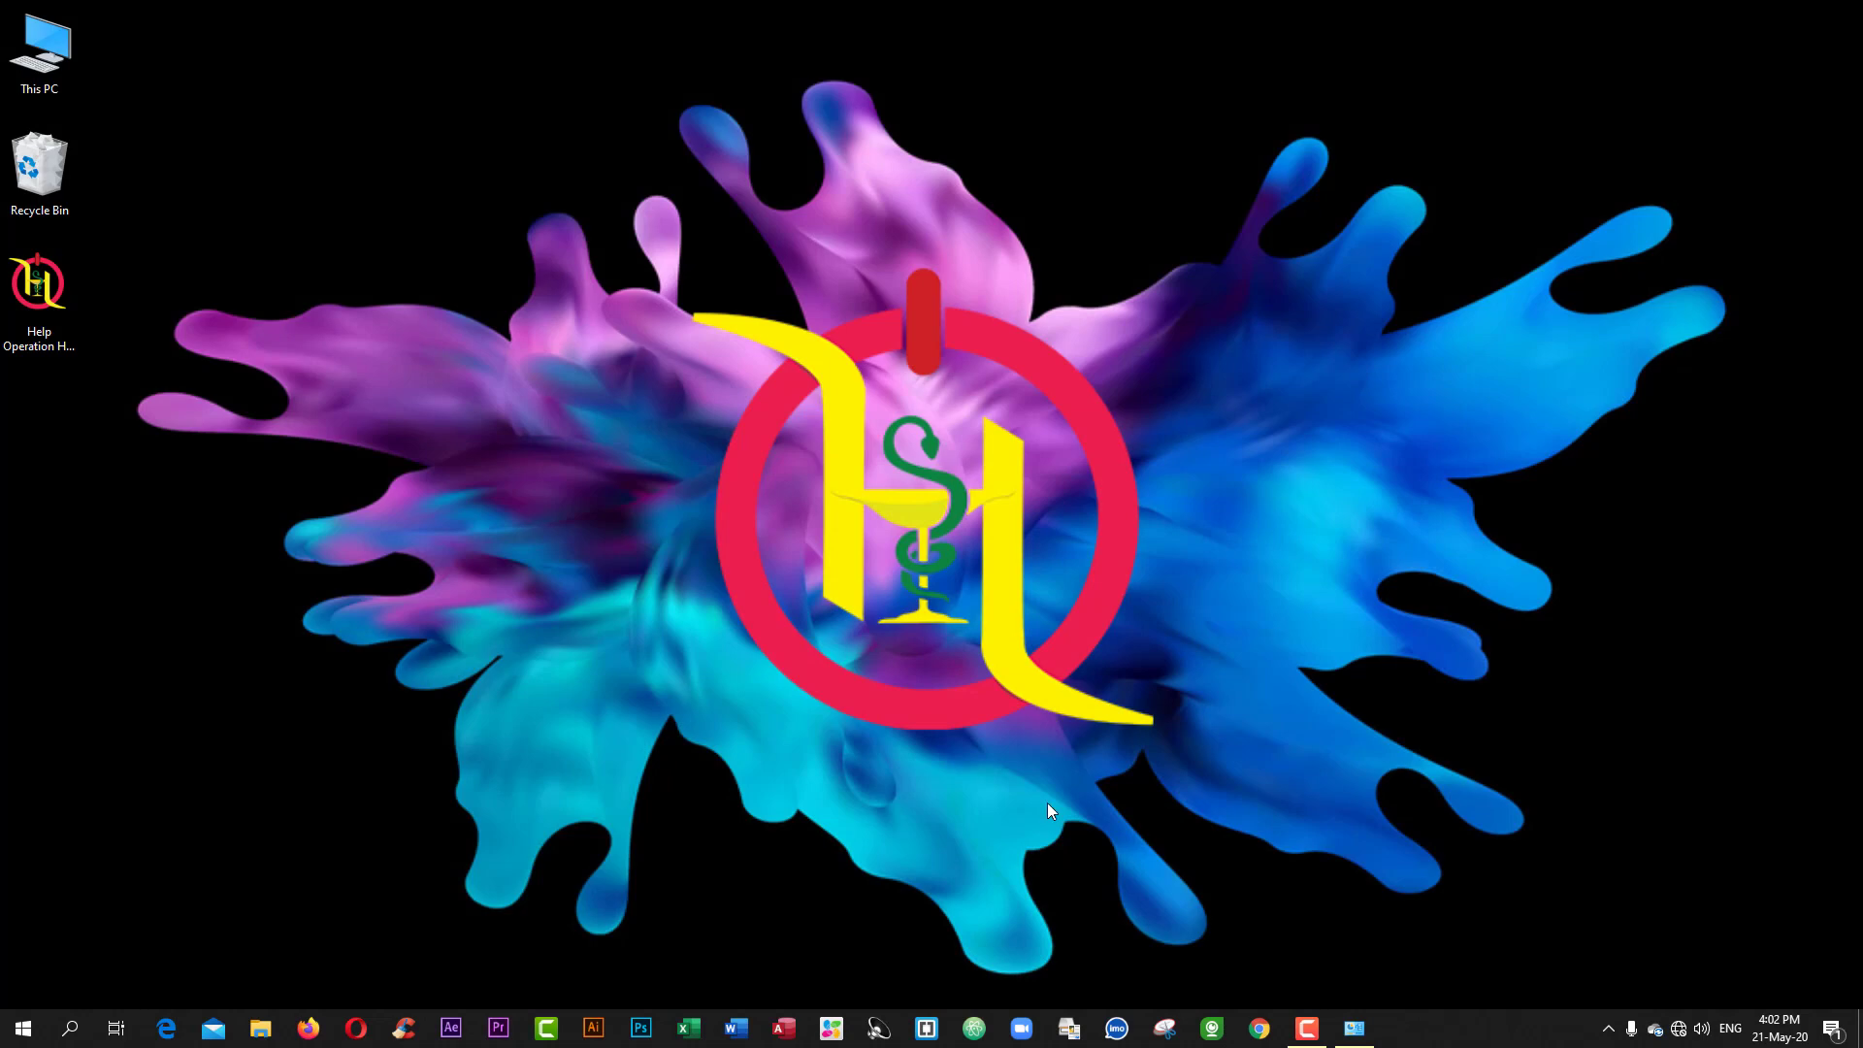
click(1354, 1027)
click(1750, 12)
click(1354, 1027)
click(1794, 11)
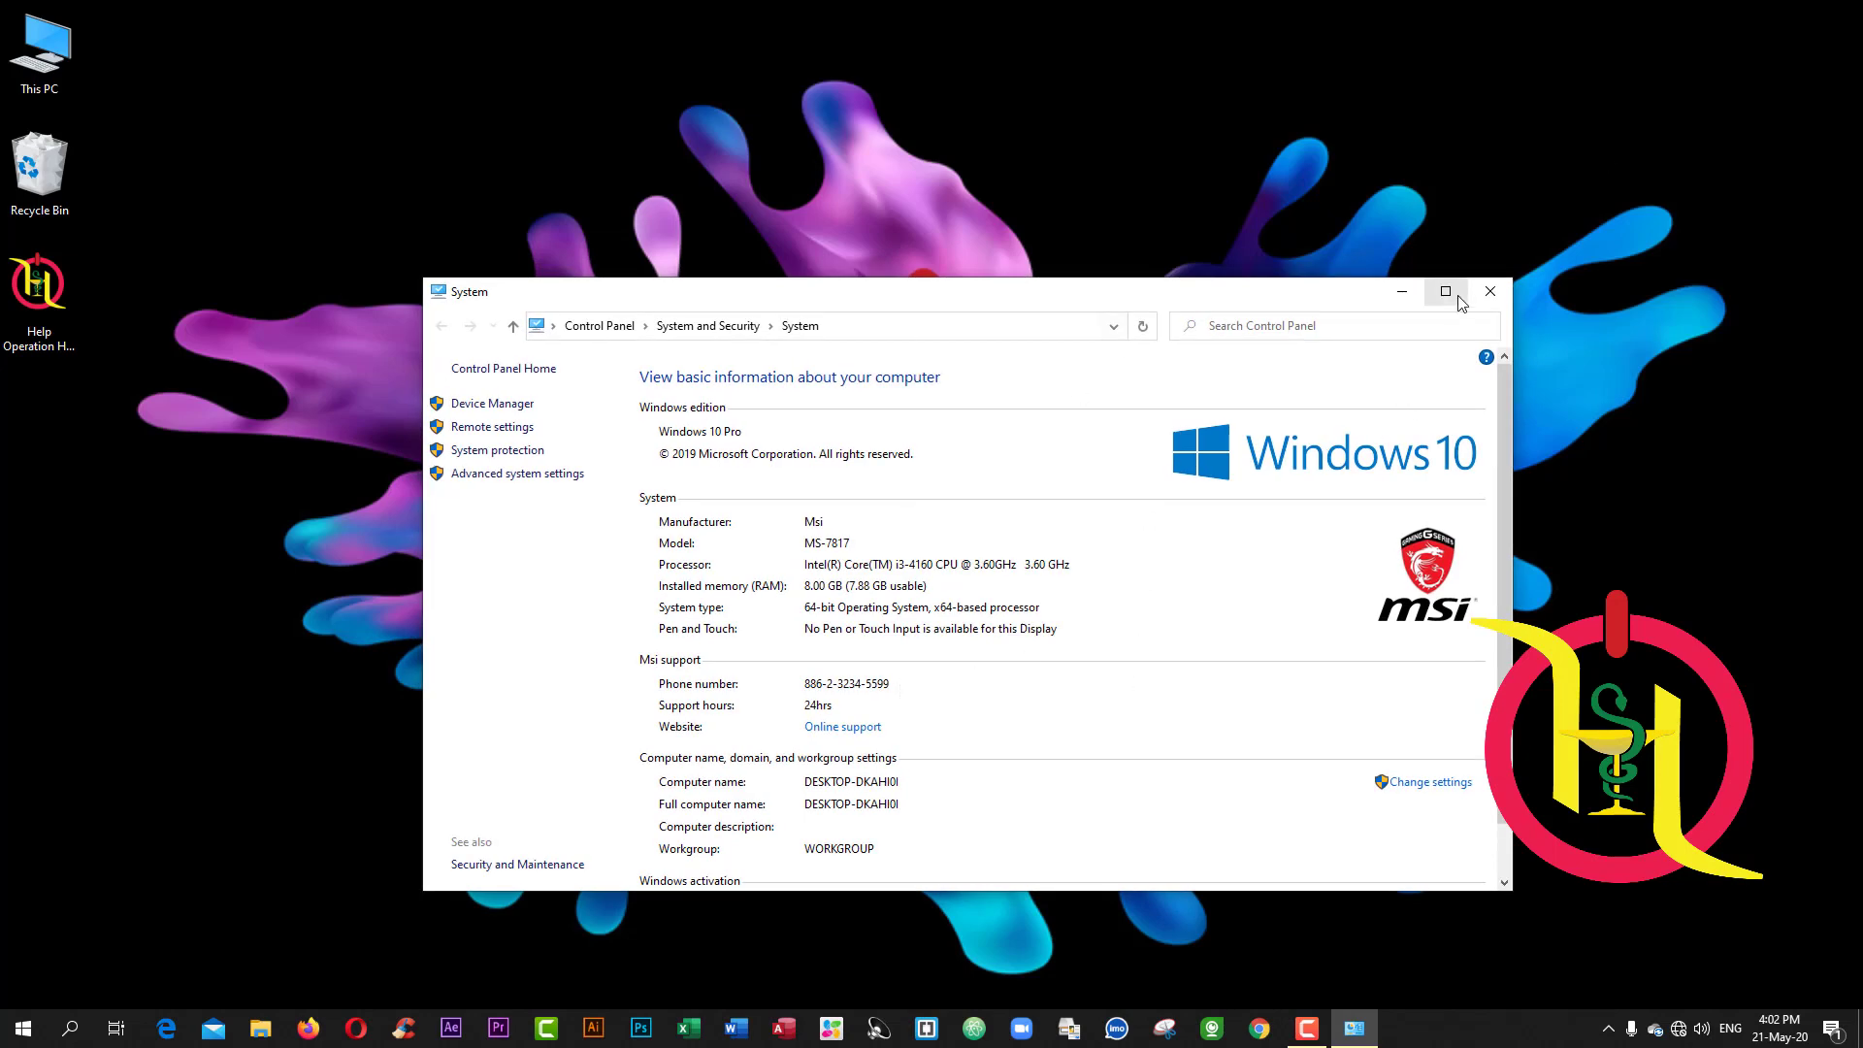
click(1446, 291)
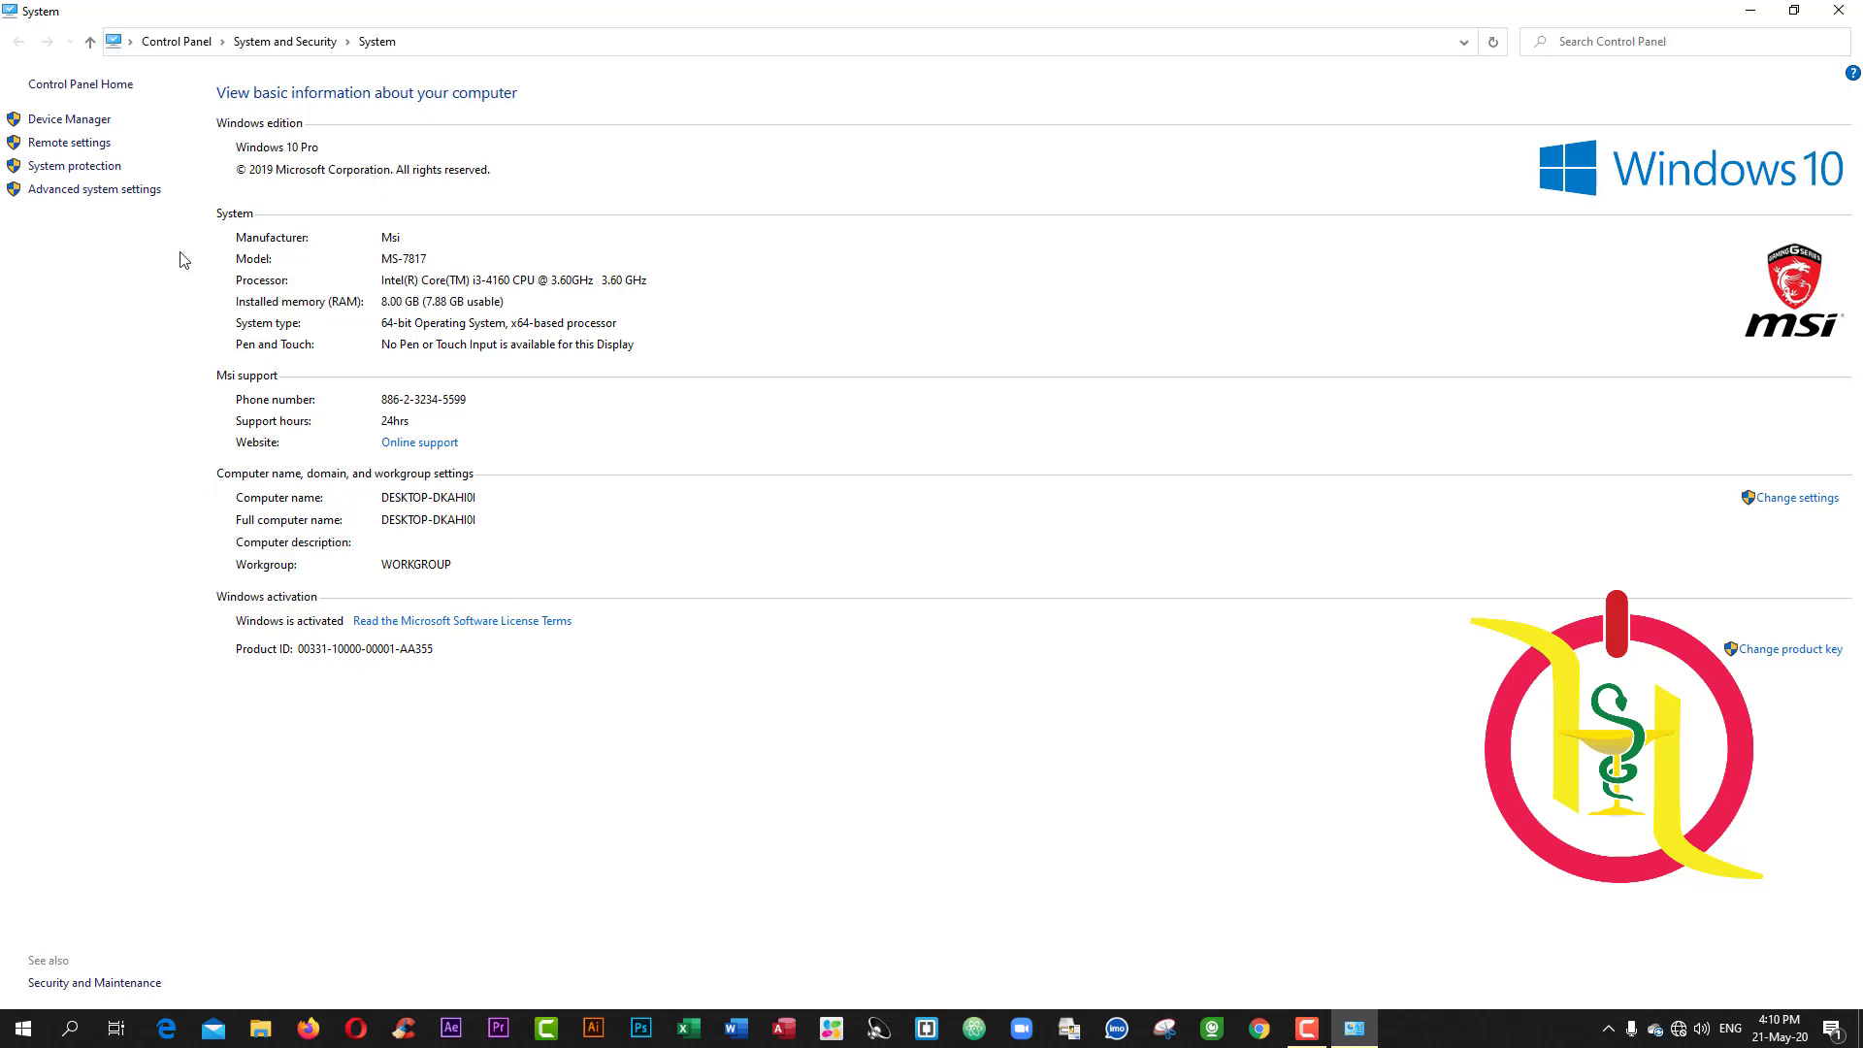
Step: View the device categories in Device Manager from the System window, and close both windows
click(86, 126)
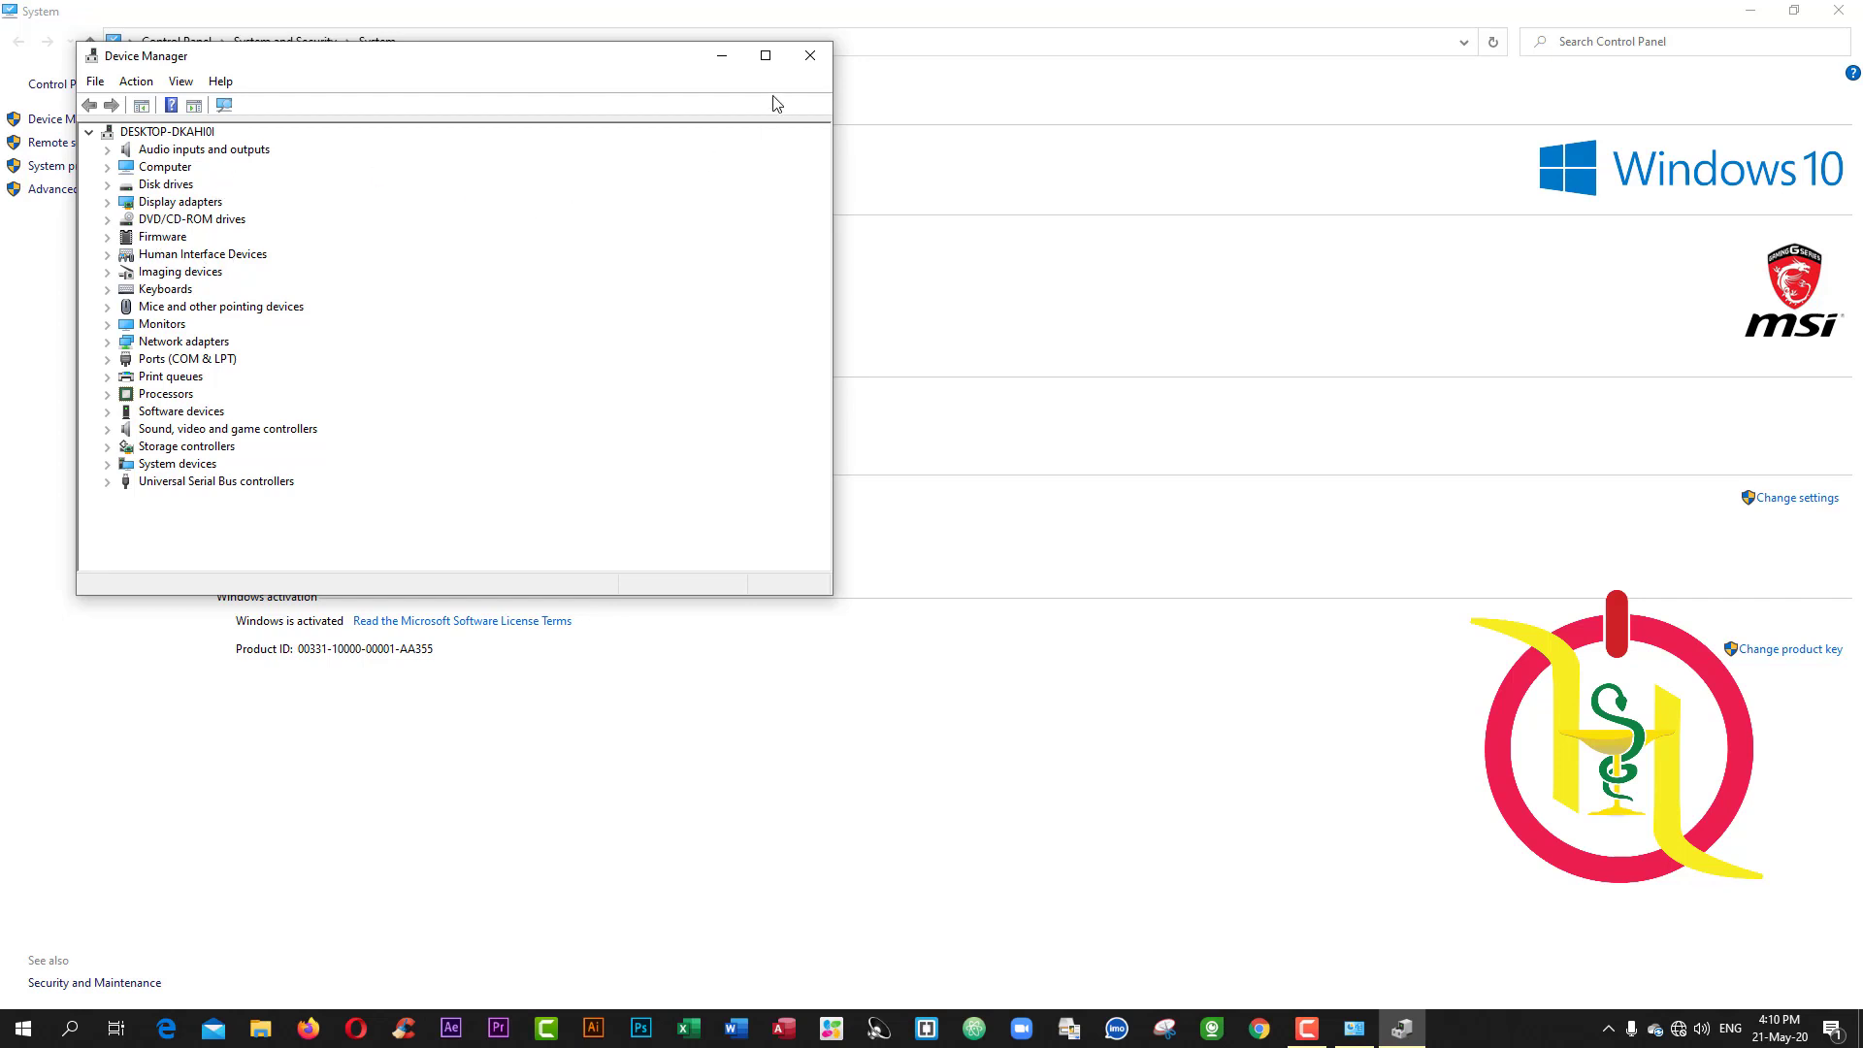
click(809, 55)
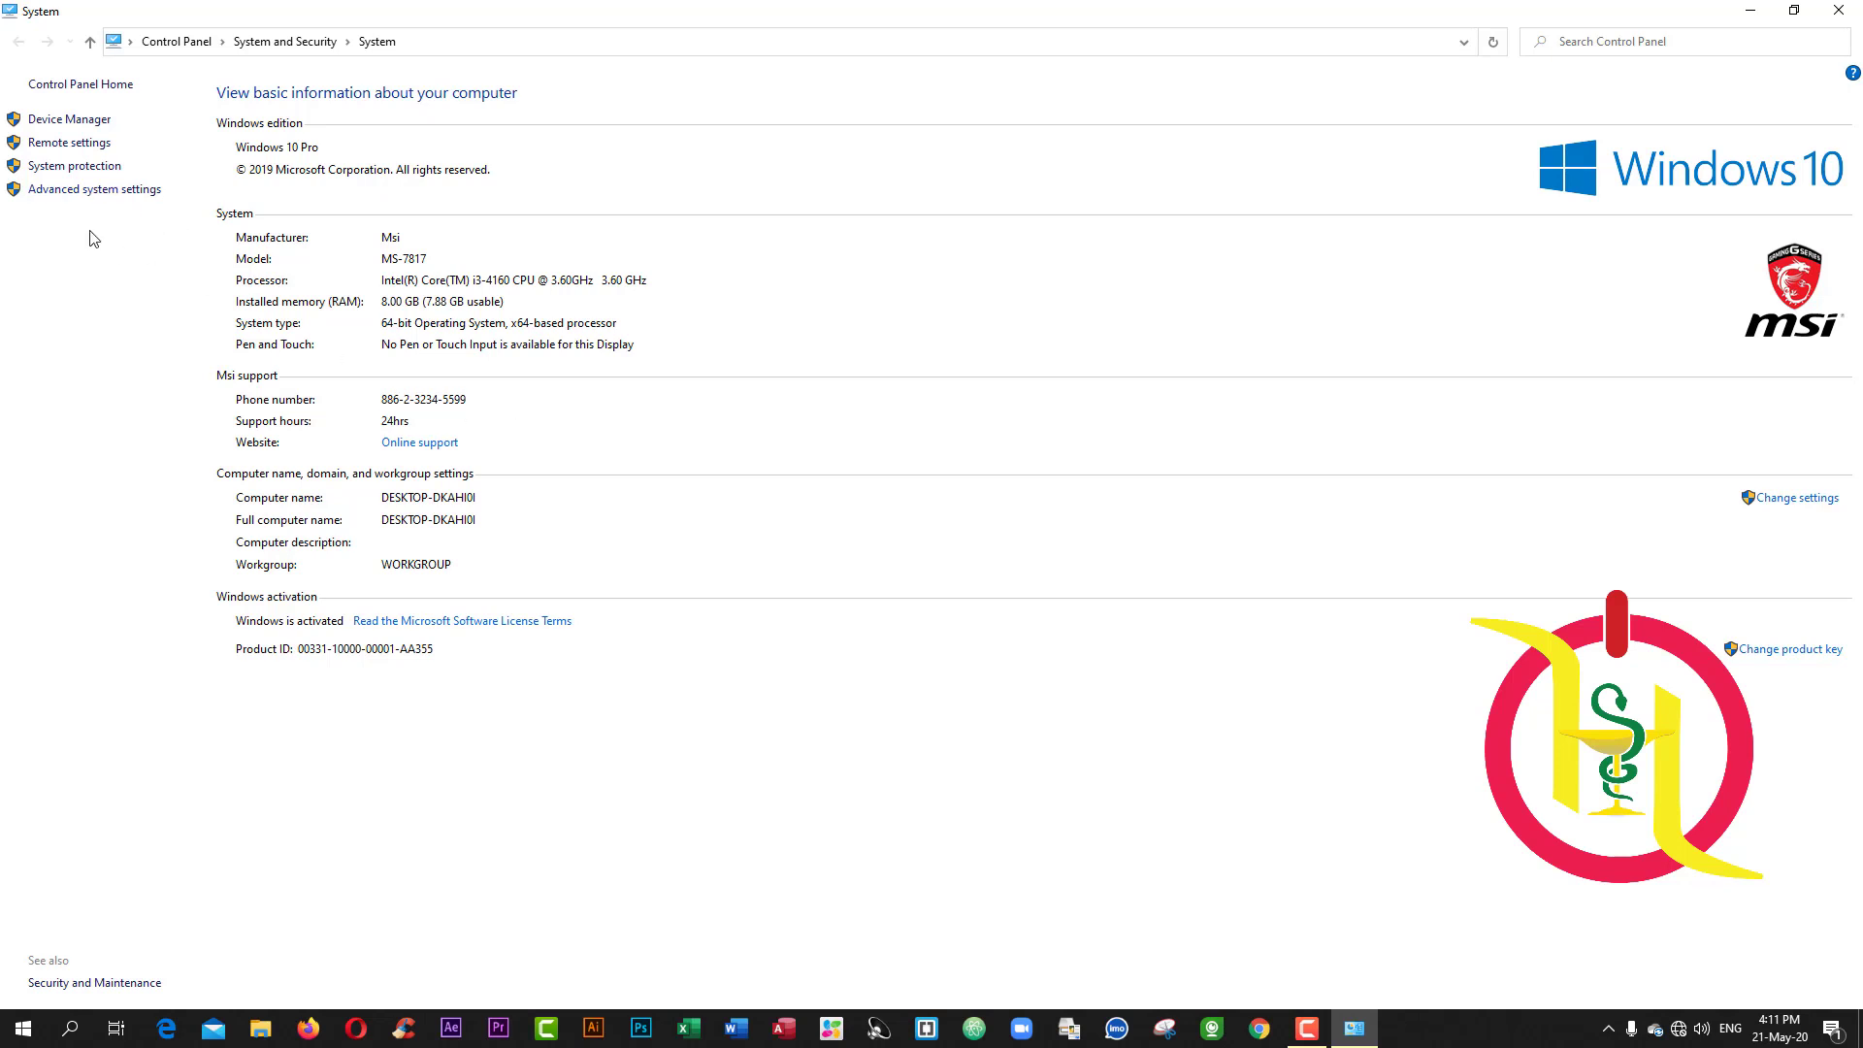
key(alt+F4)
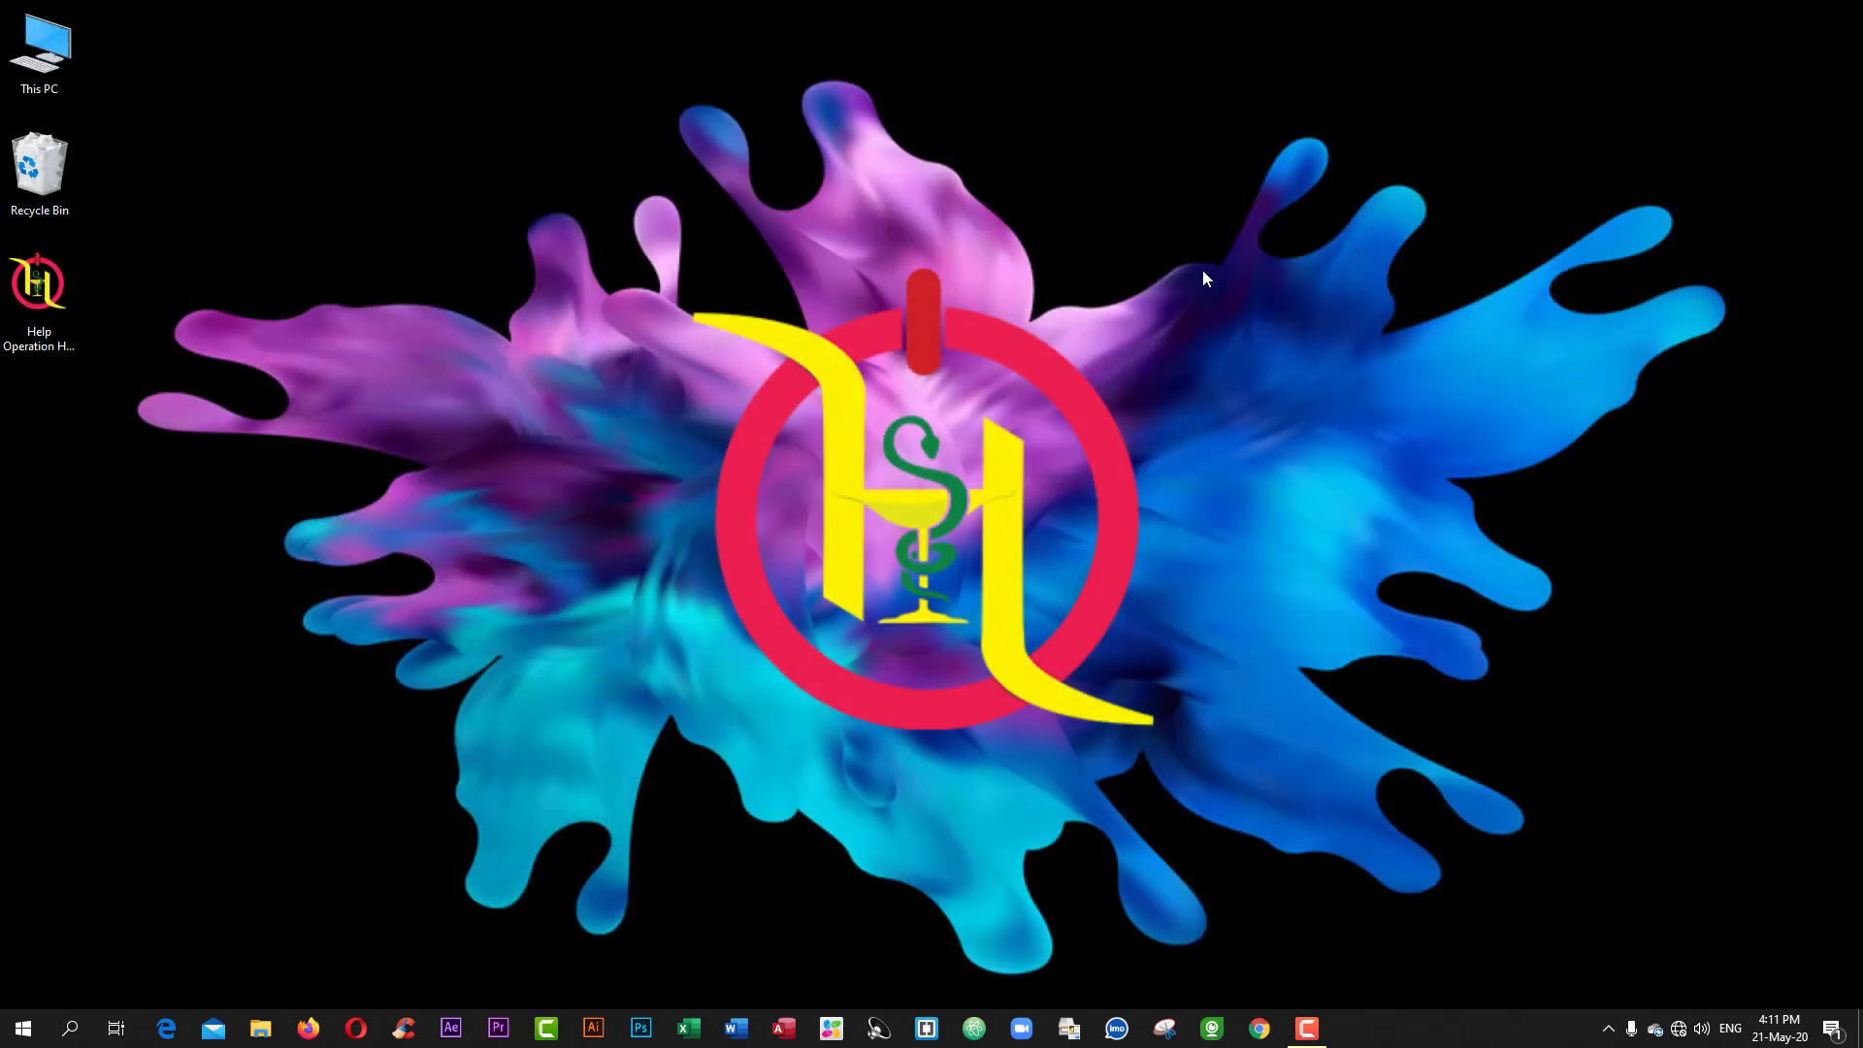
Step: Show the properties of the This PC desktop icon again, and close the System window
right_click(36, 70)
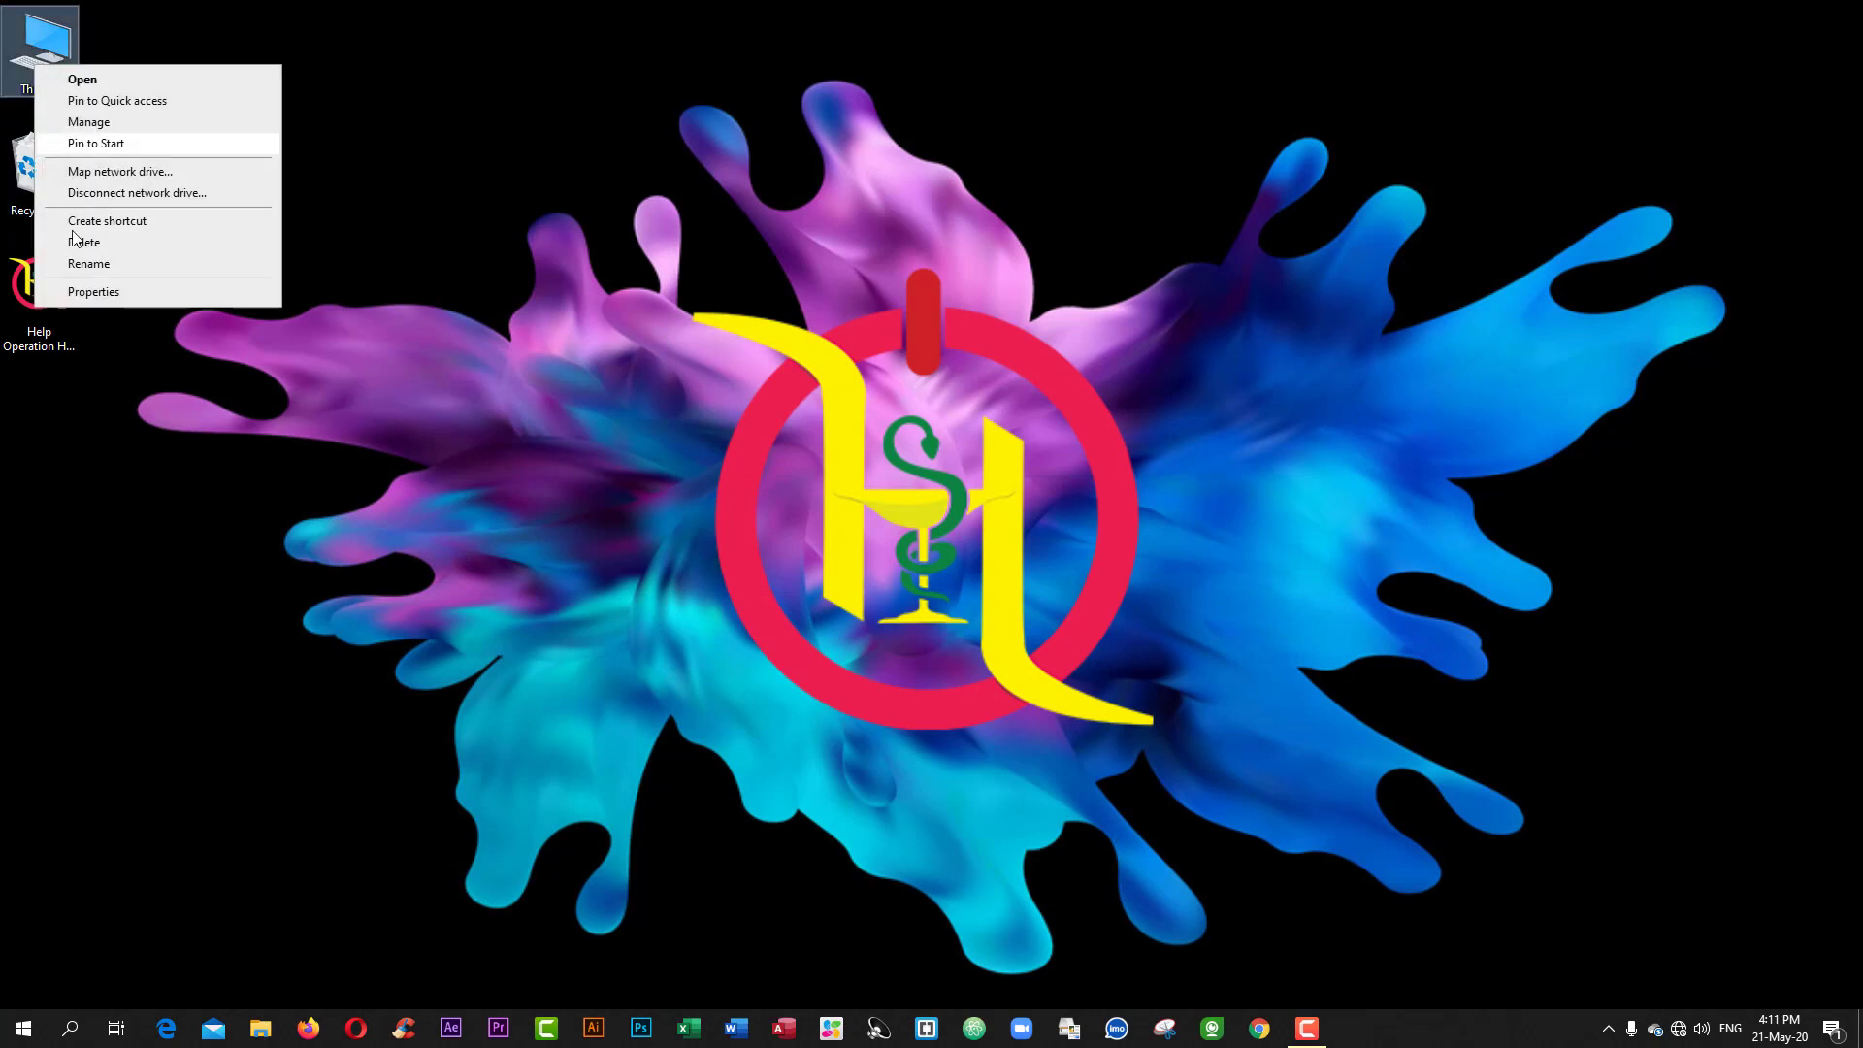
click(106, 295)
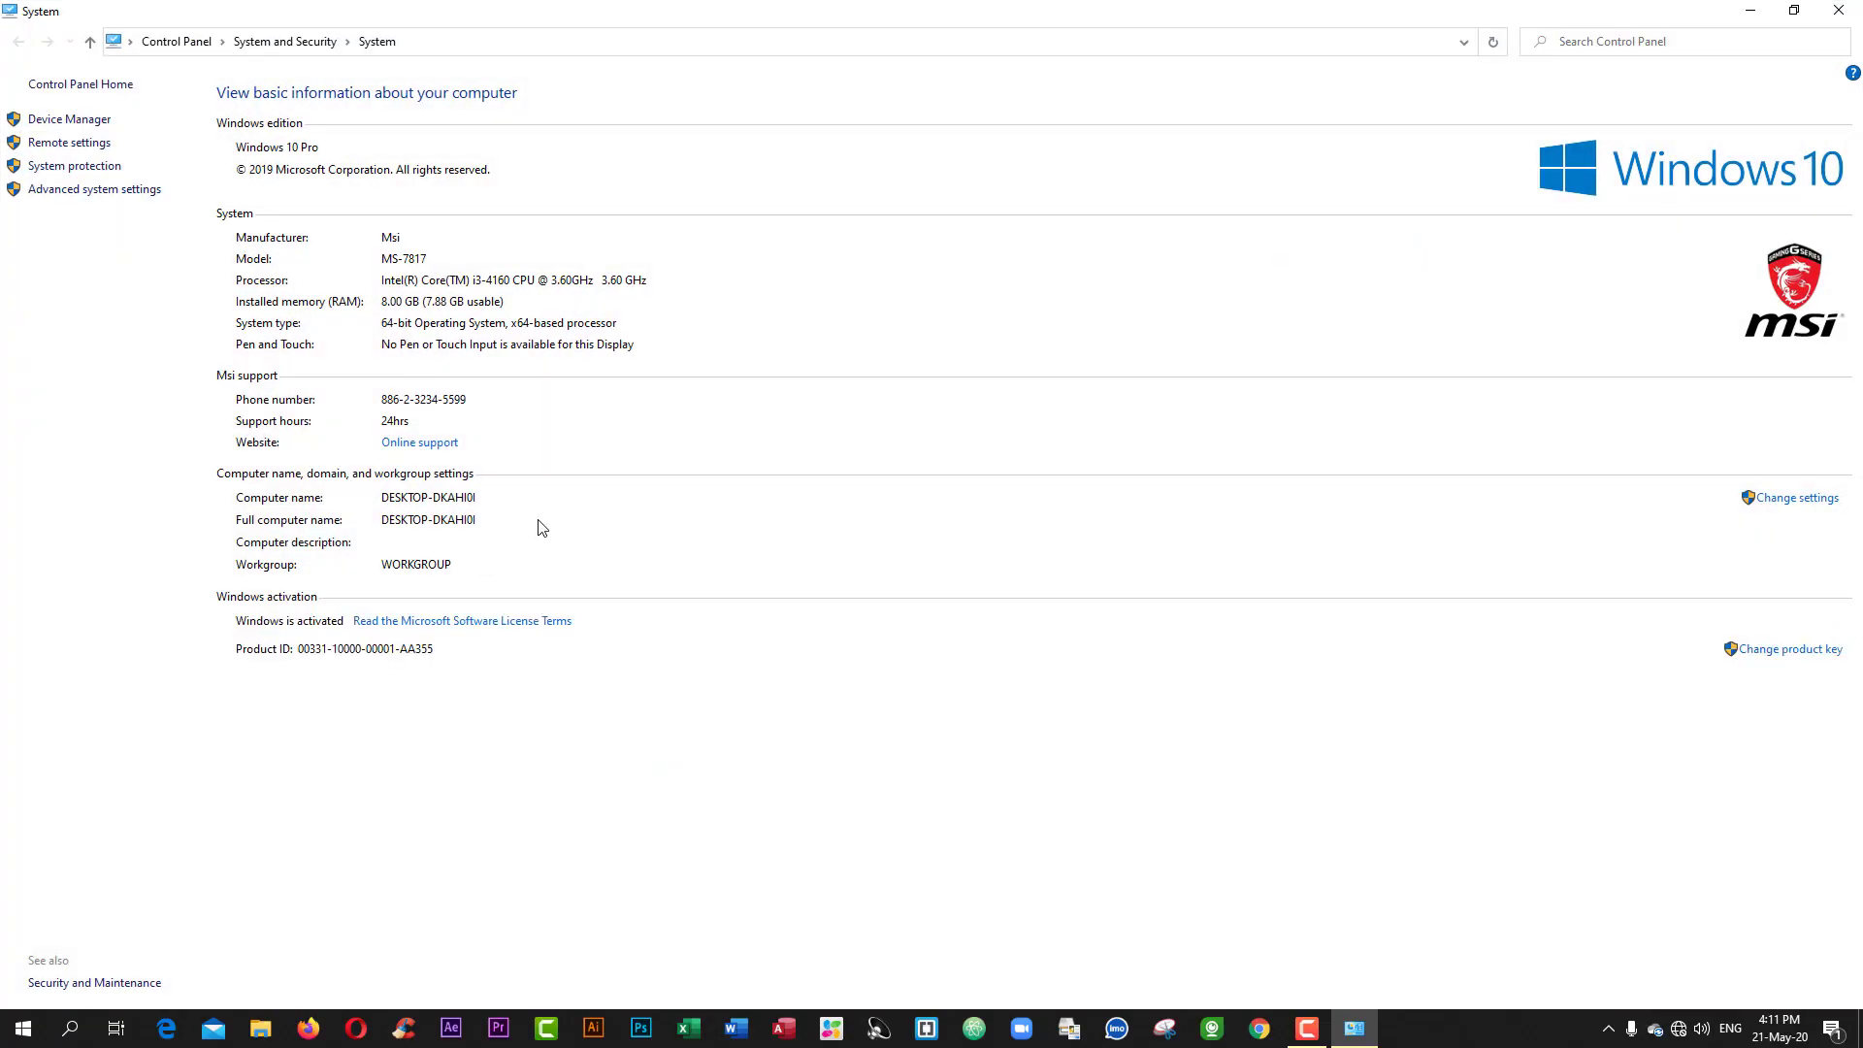
click(1839, 10)
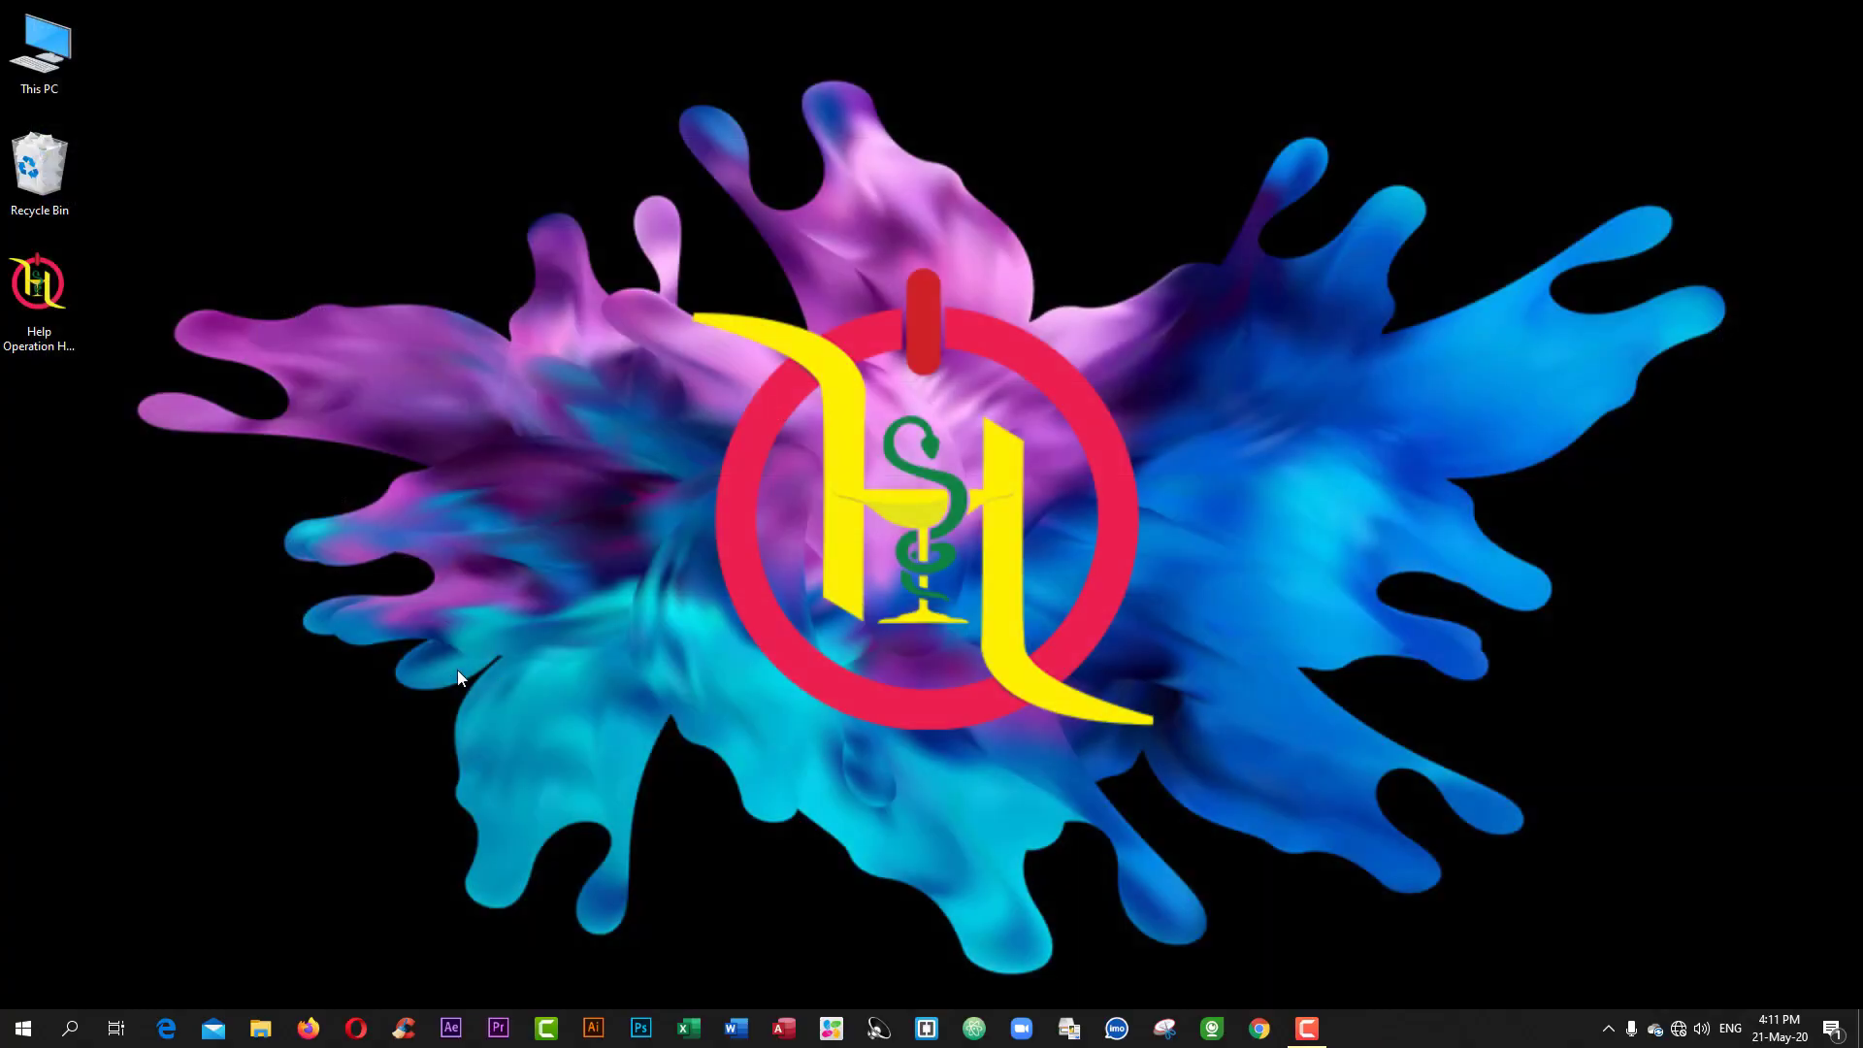
Step: Open the This PC folder window, view the computer's properties from there, and return to the desktop
double_click(61, 44)
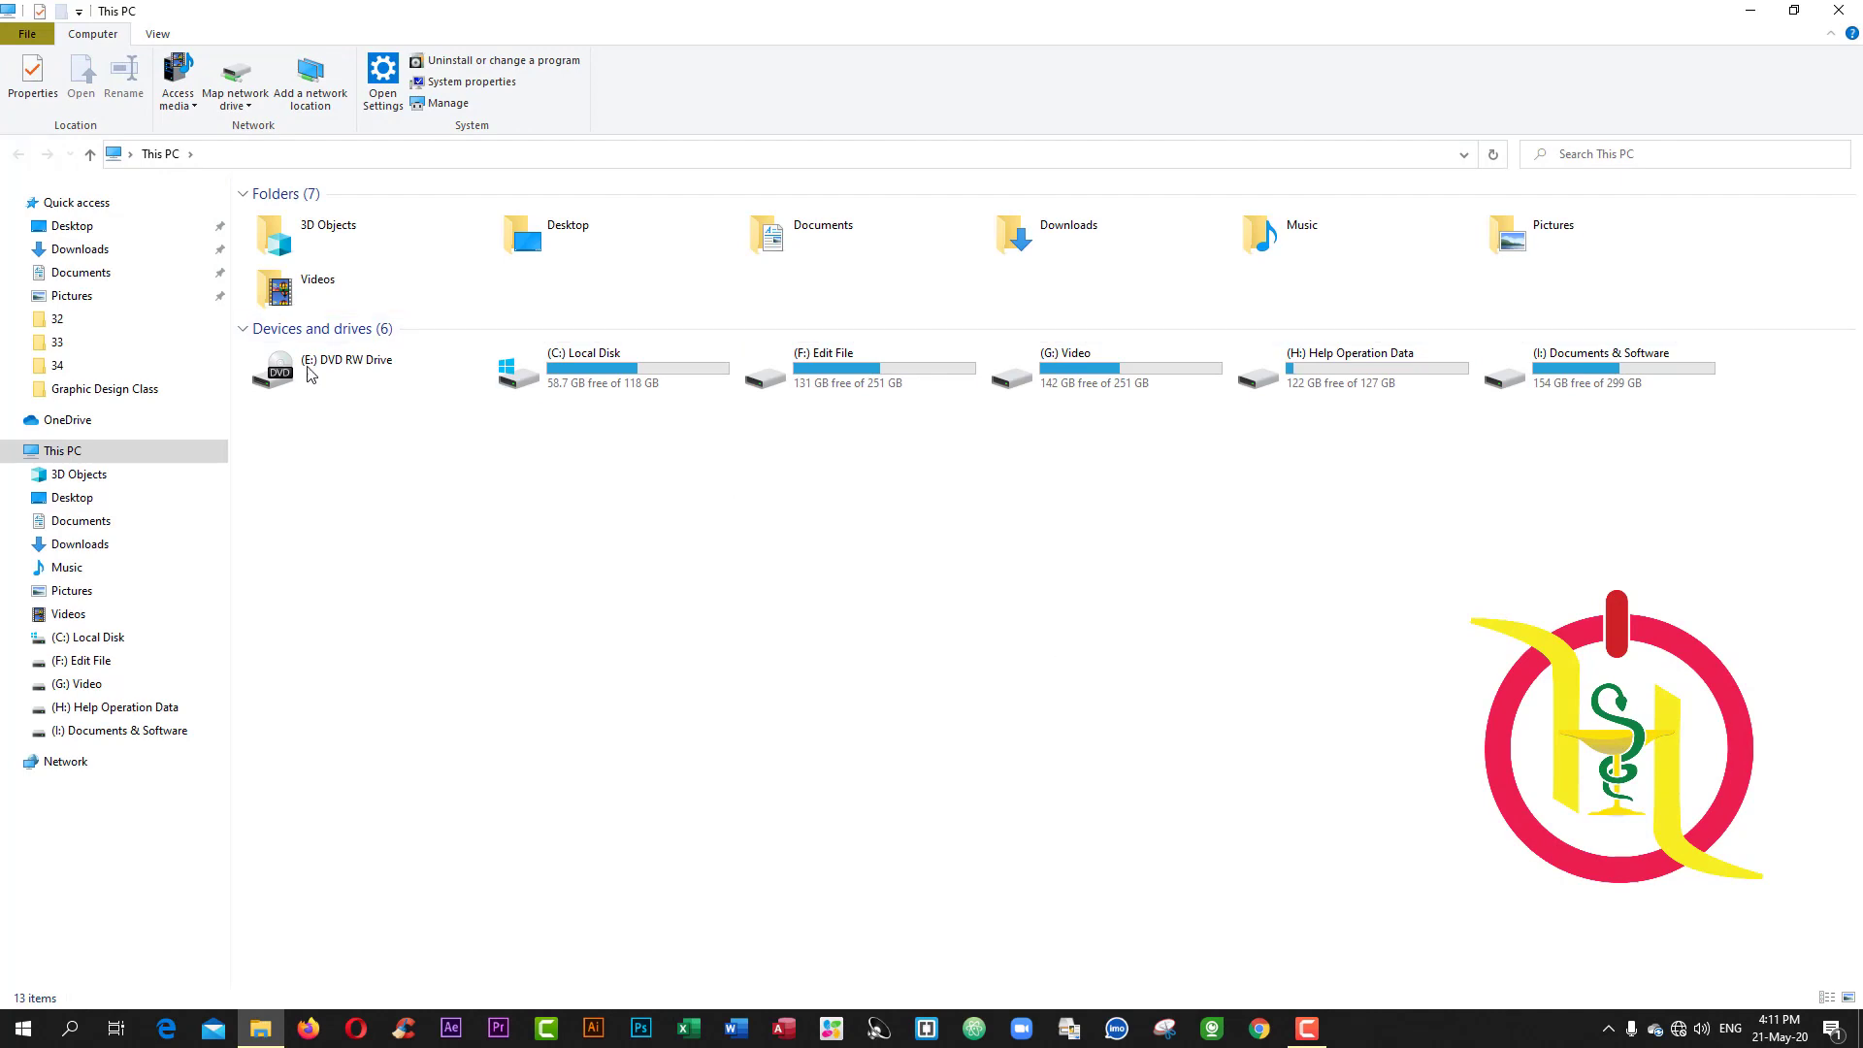
click(36, 92)
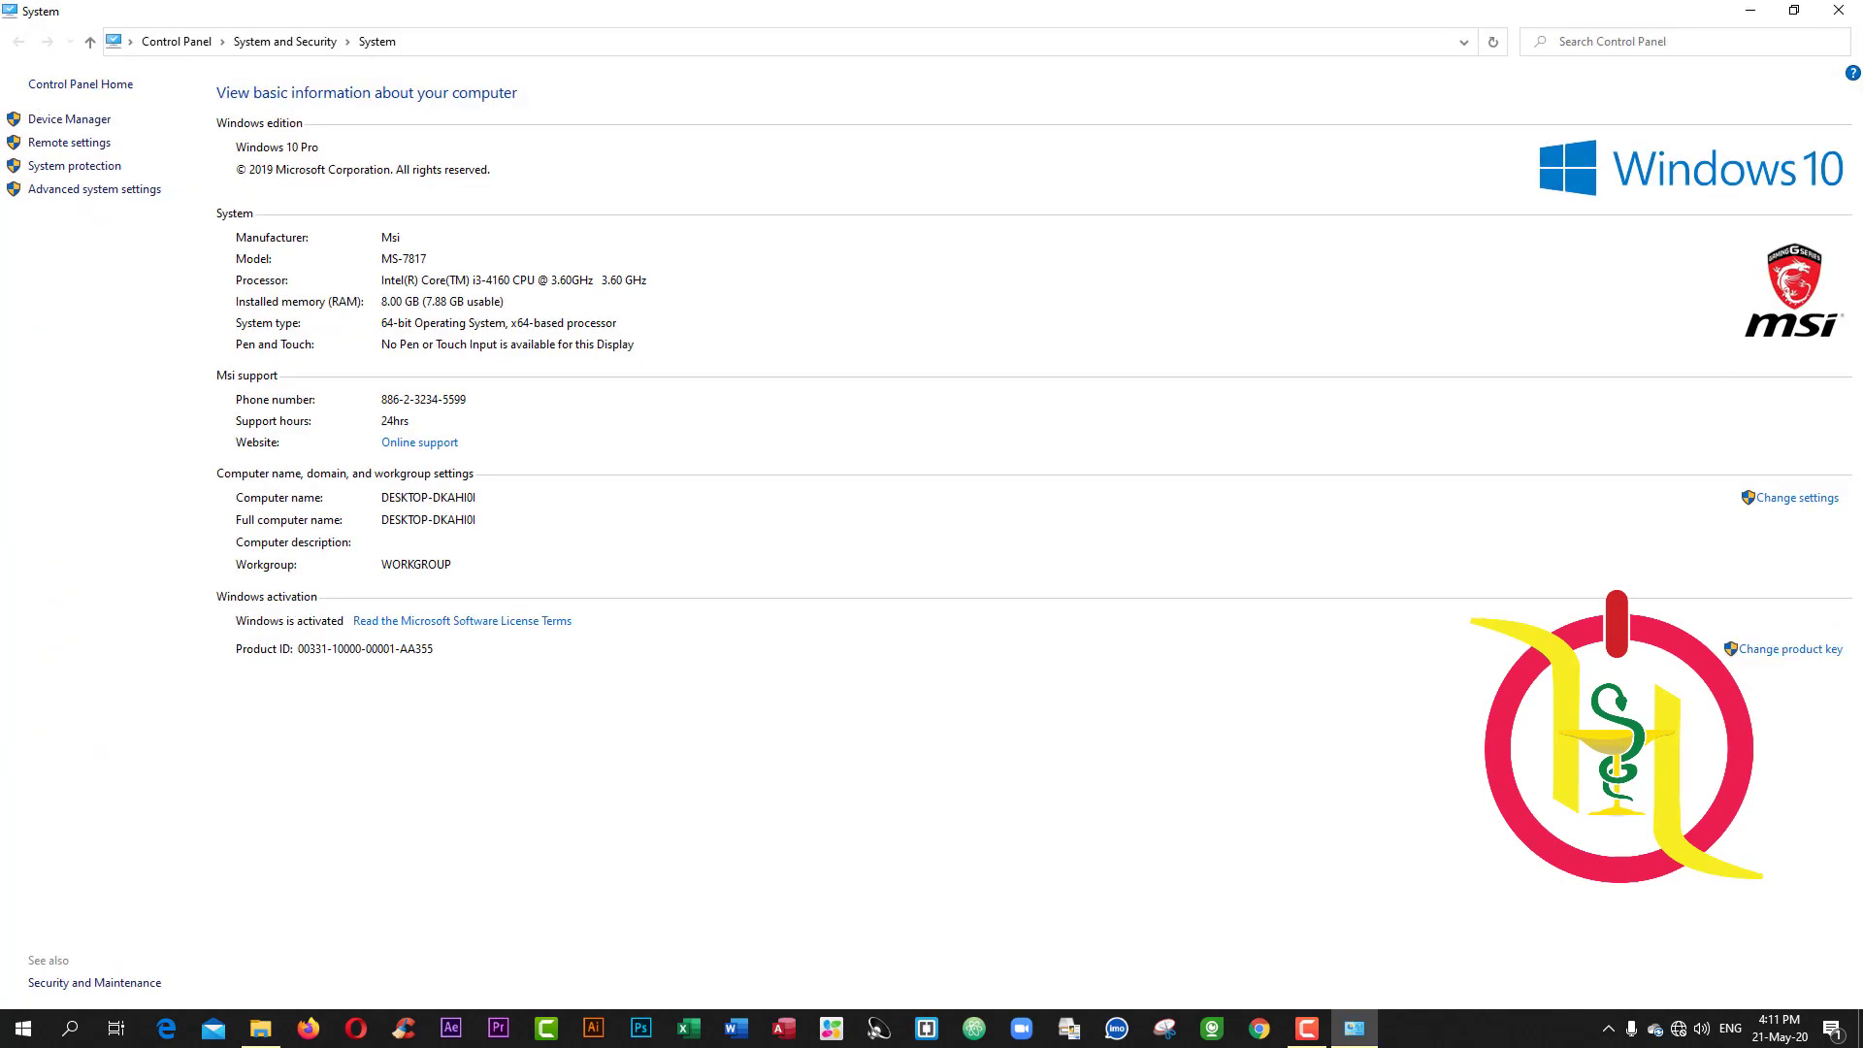
click(1844, 9)
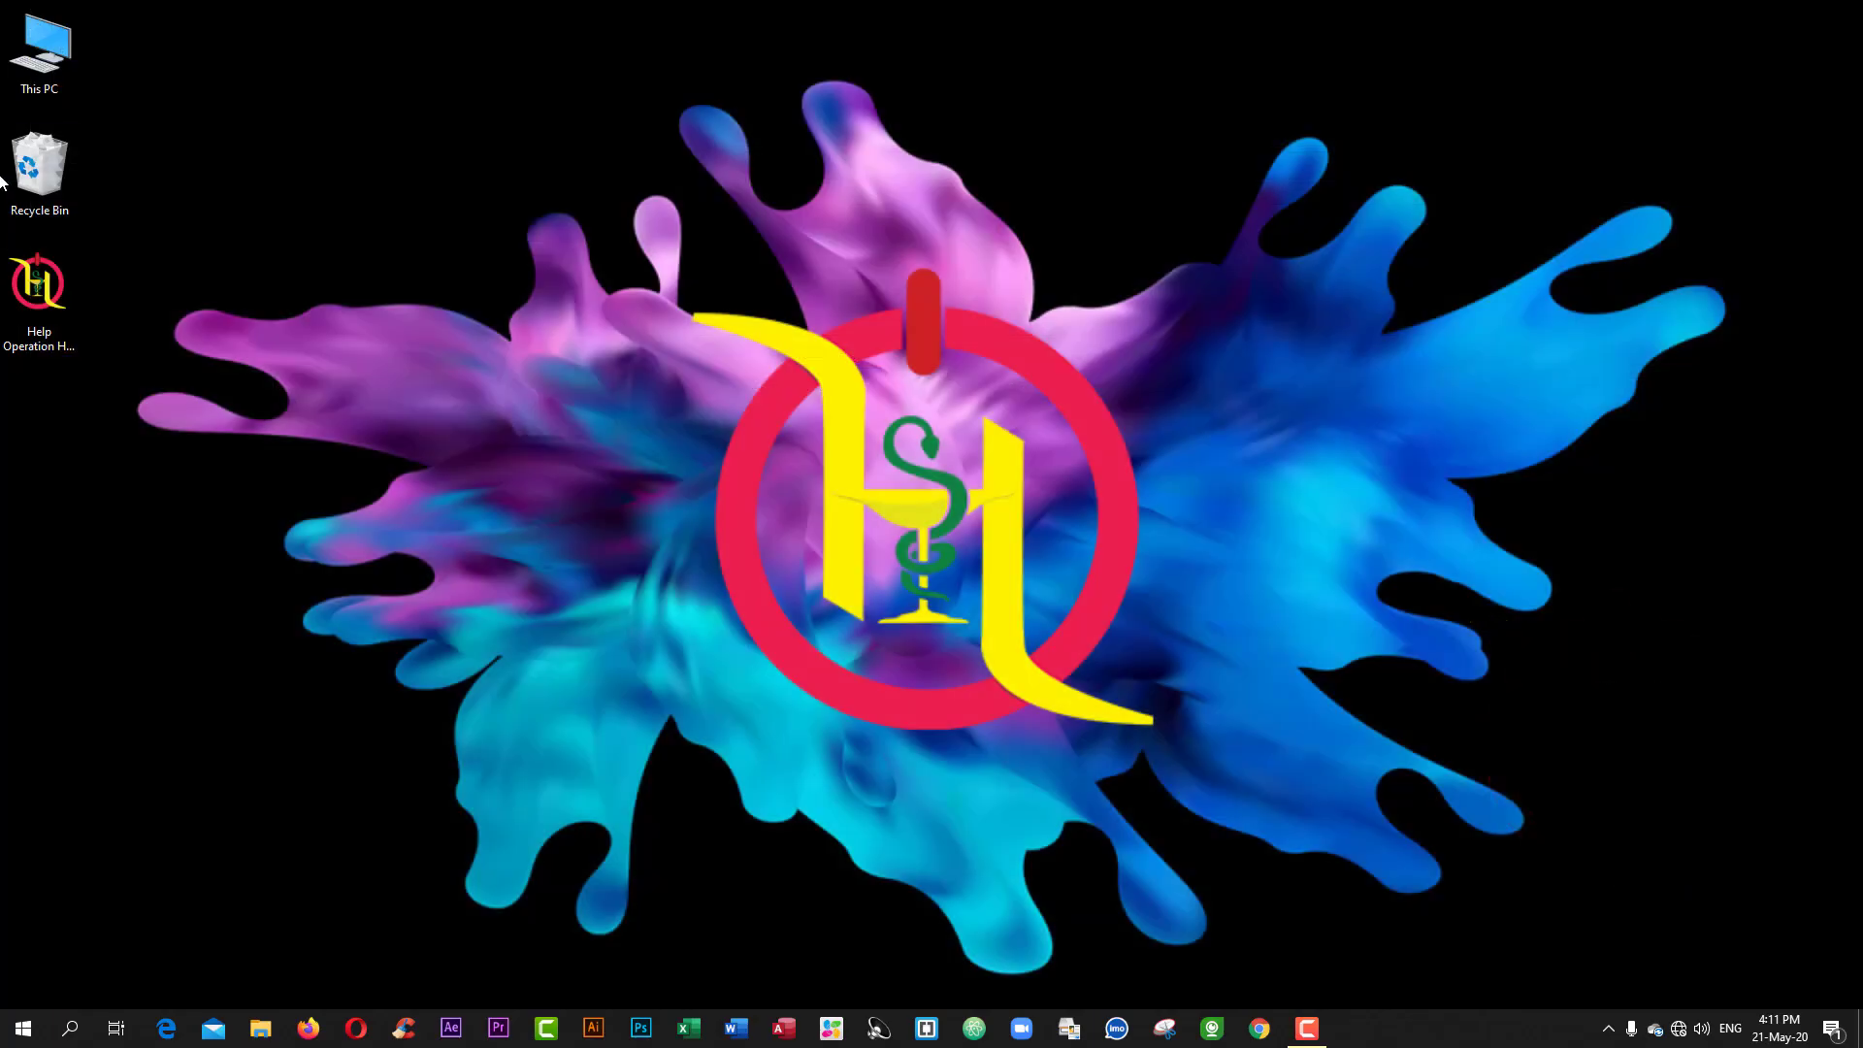
Step: Select the This PC desktop icon, open its properties directly without its context options, and close the System window
click(41, 74)
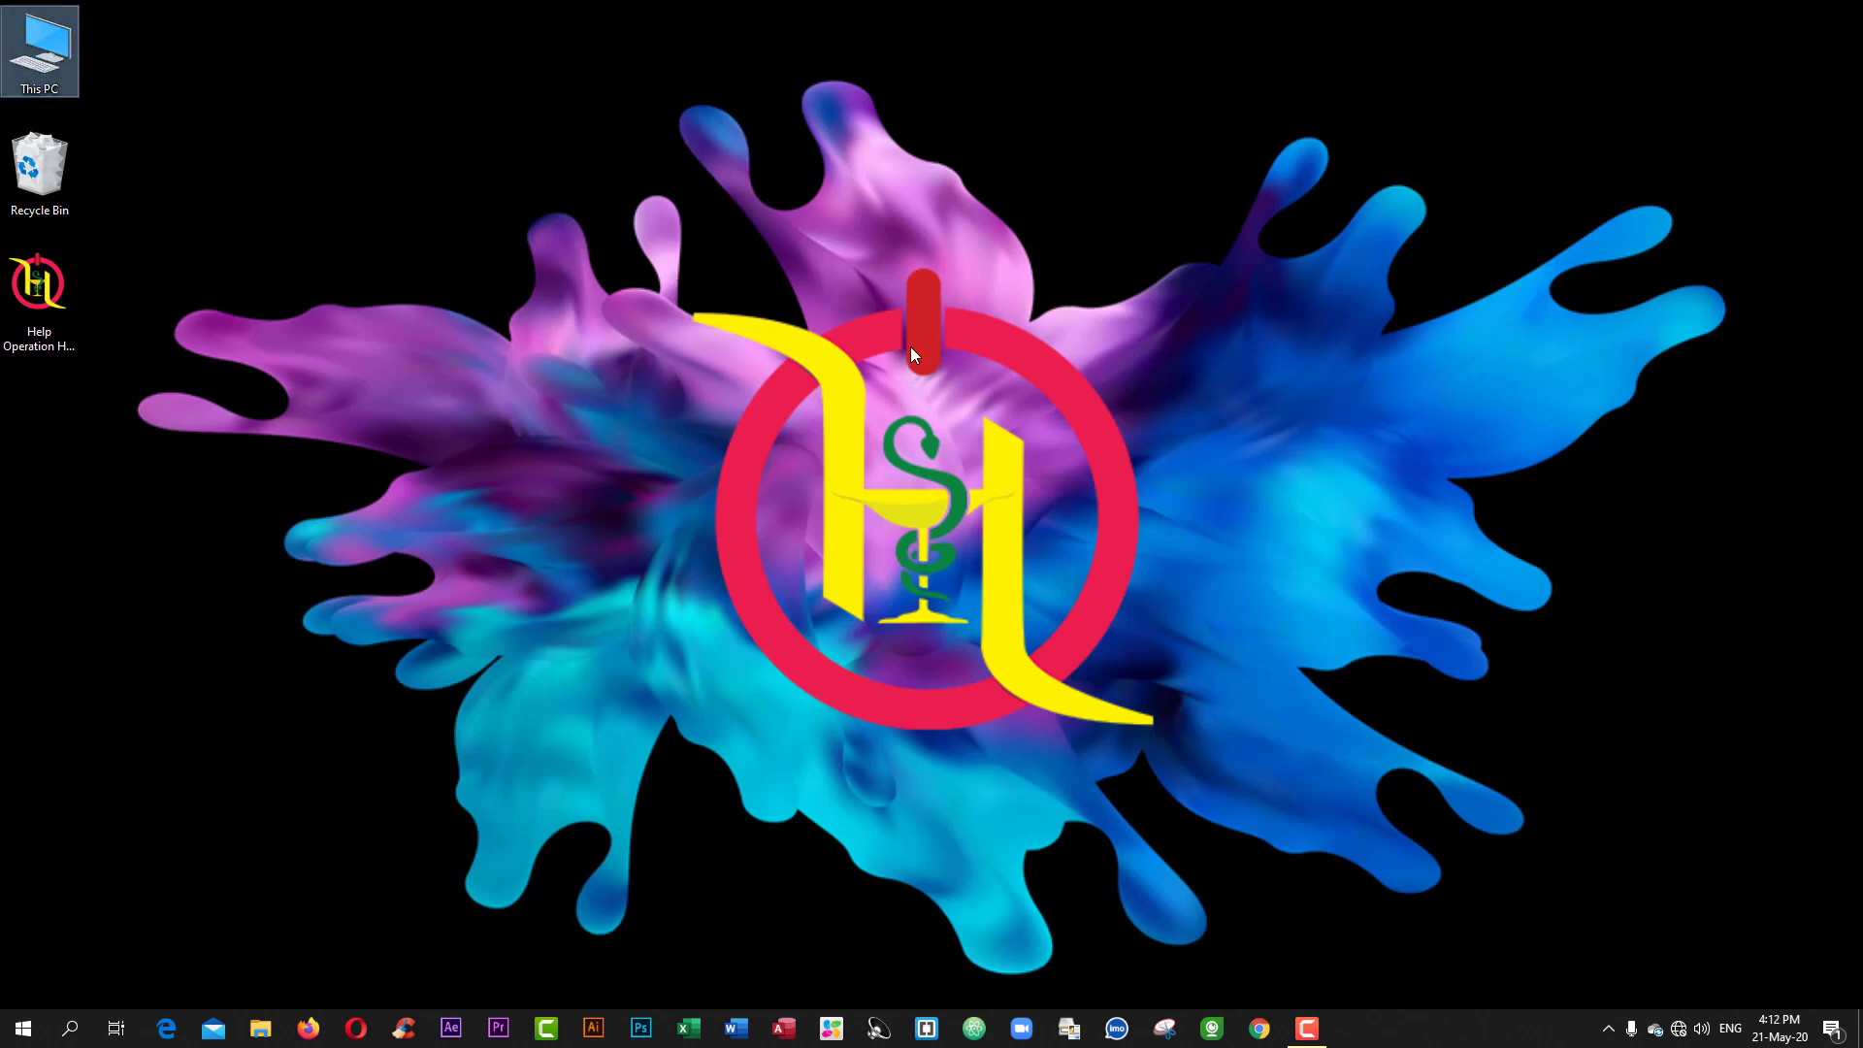
key(alt+Return)
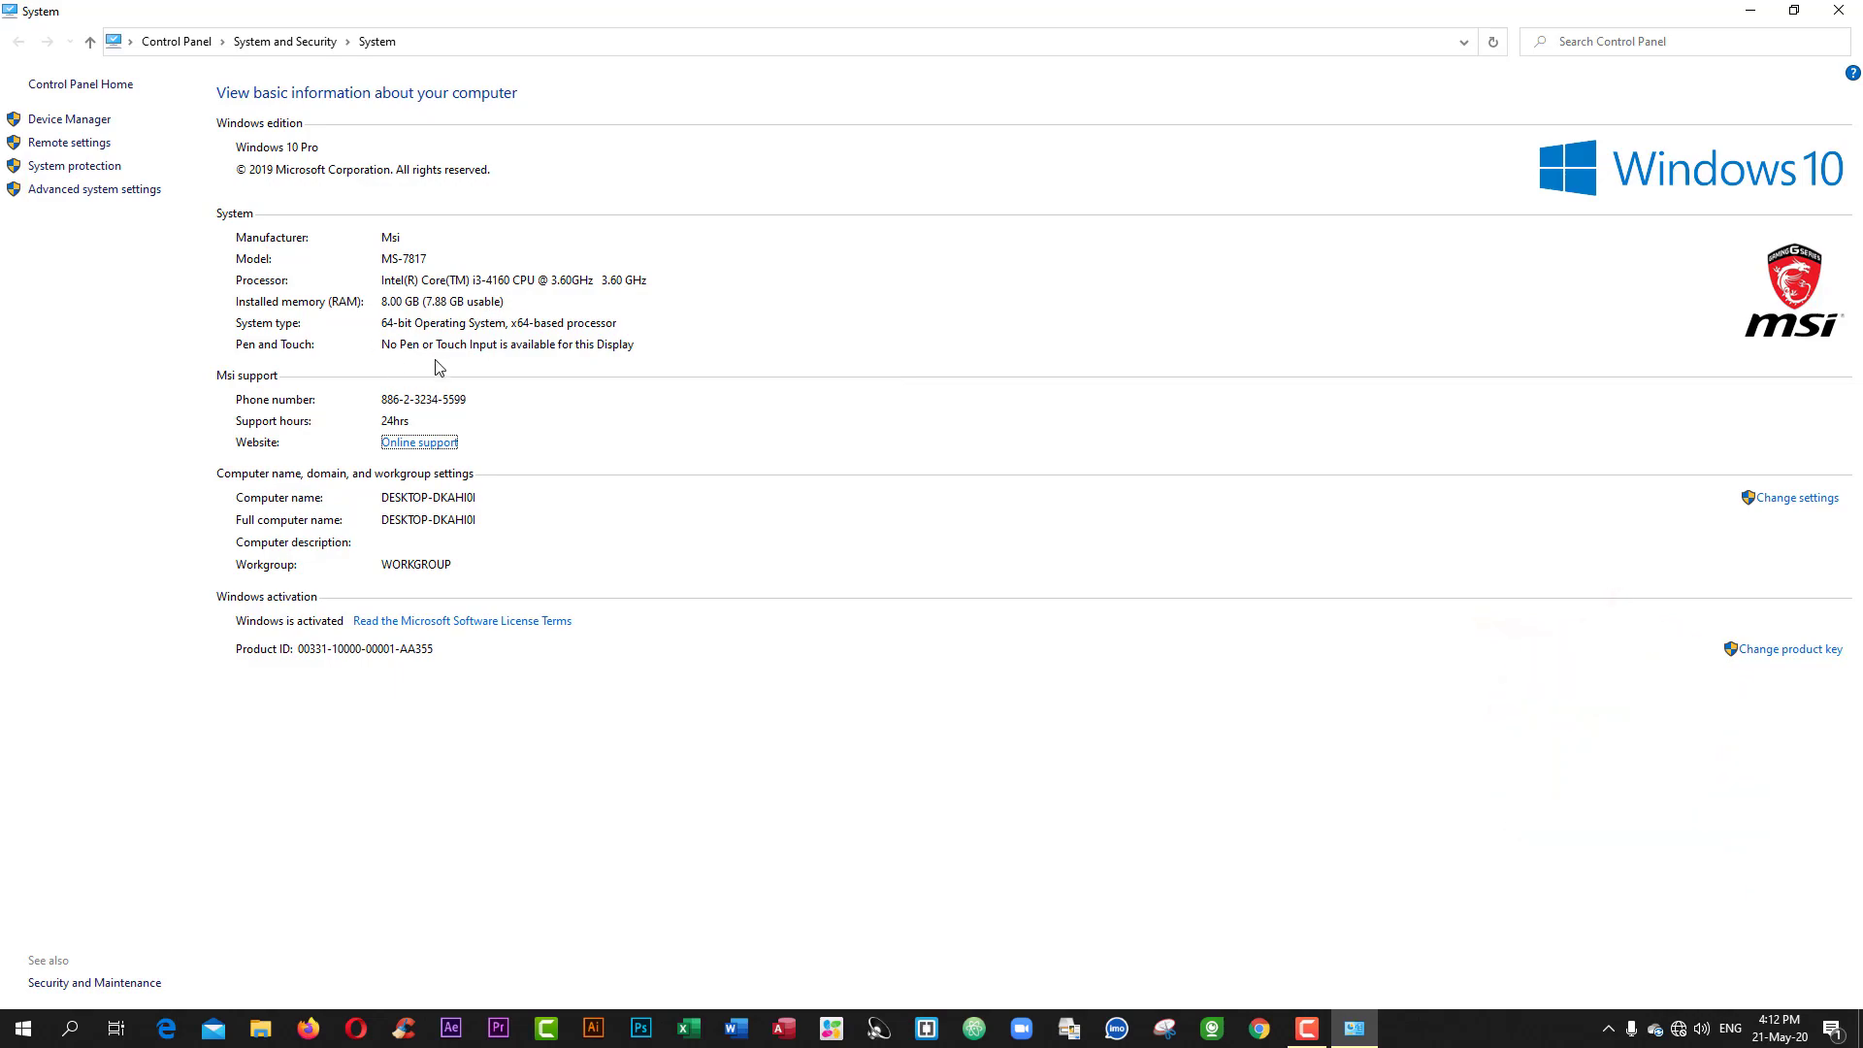
click(1840, 11)
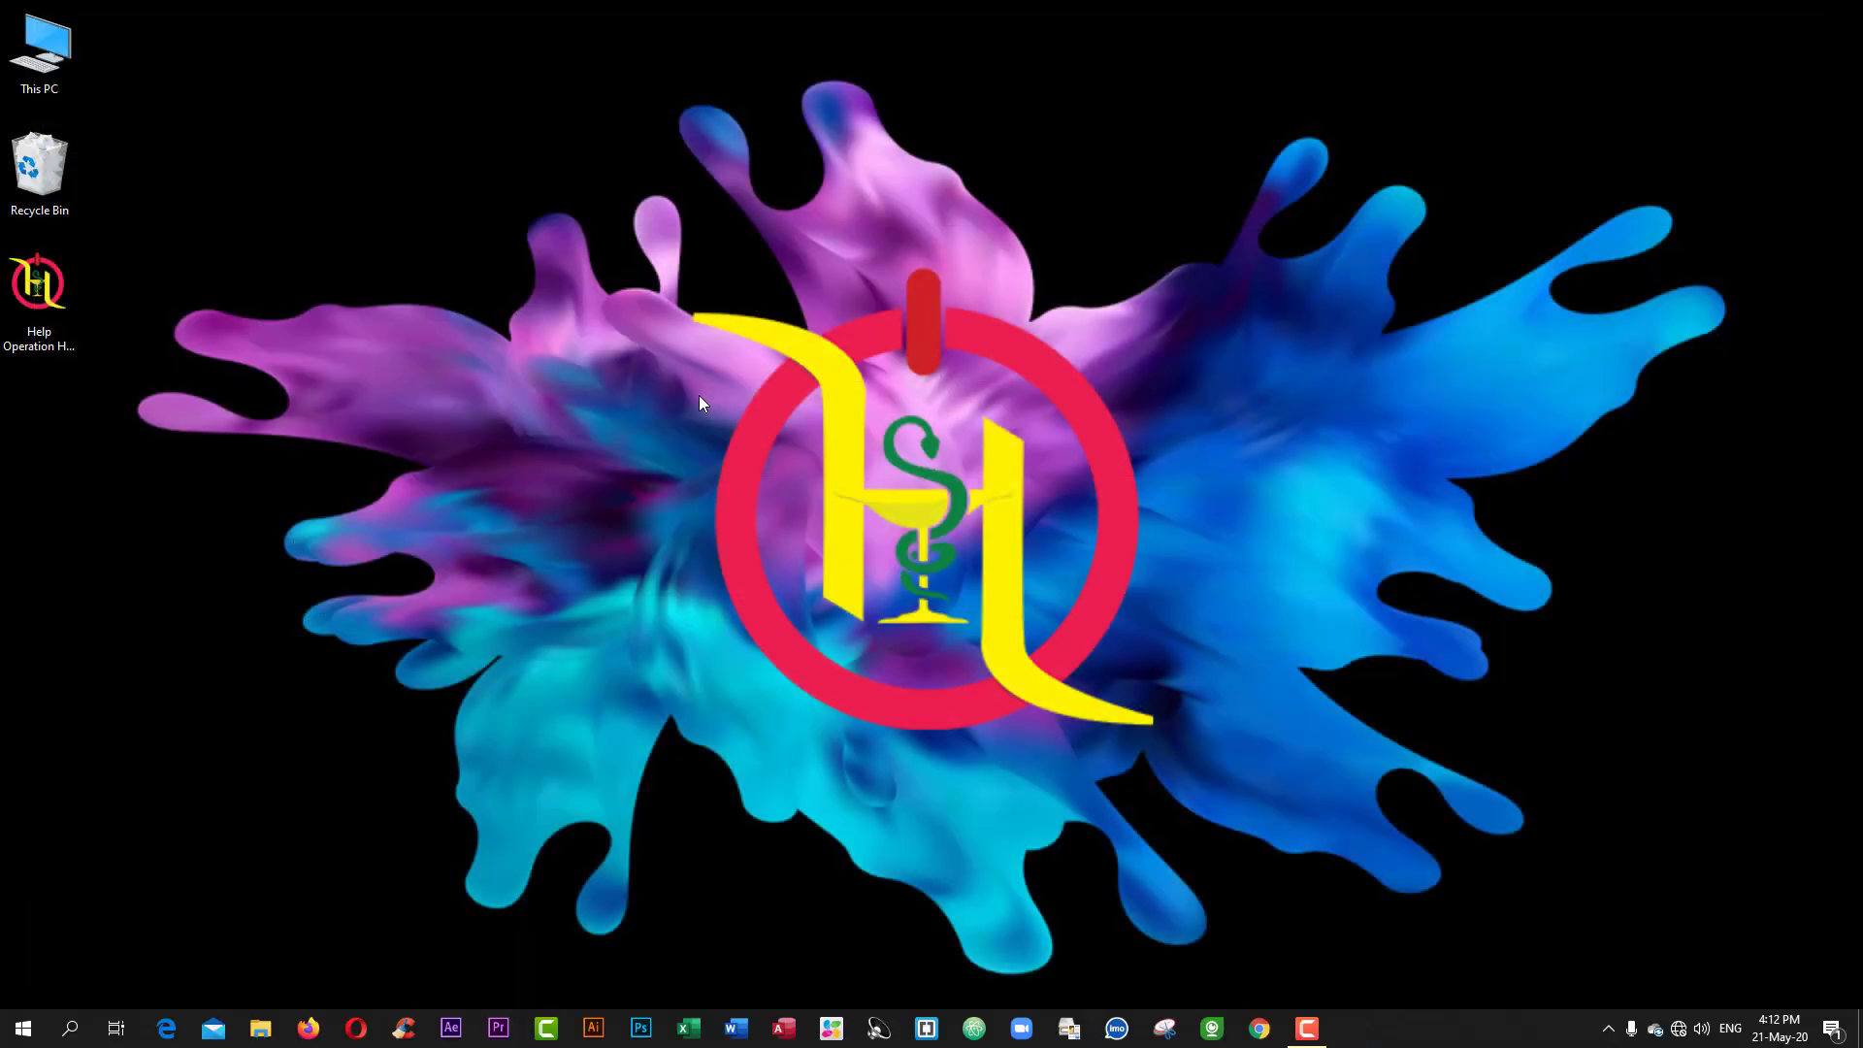